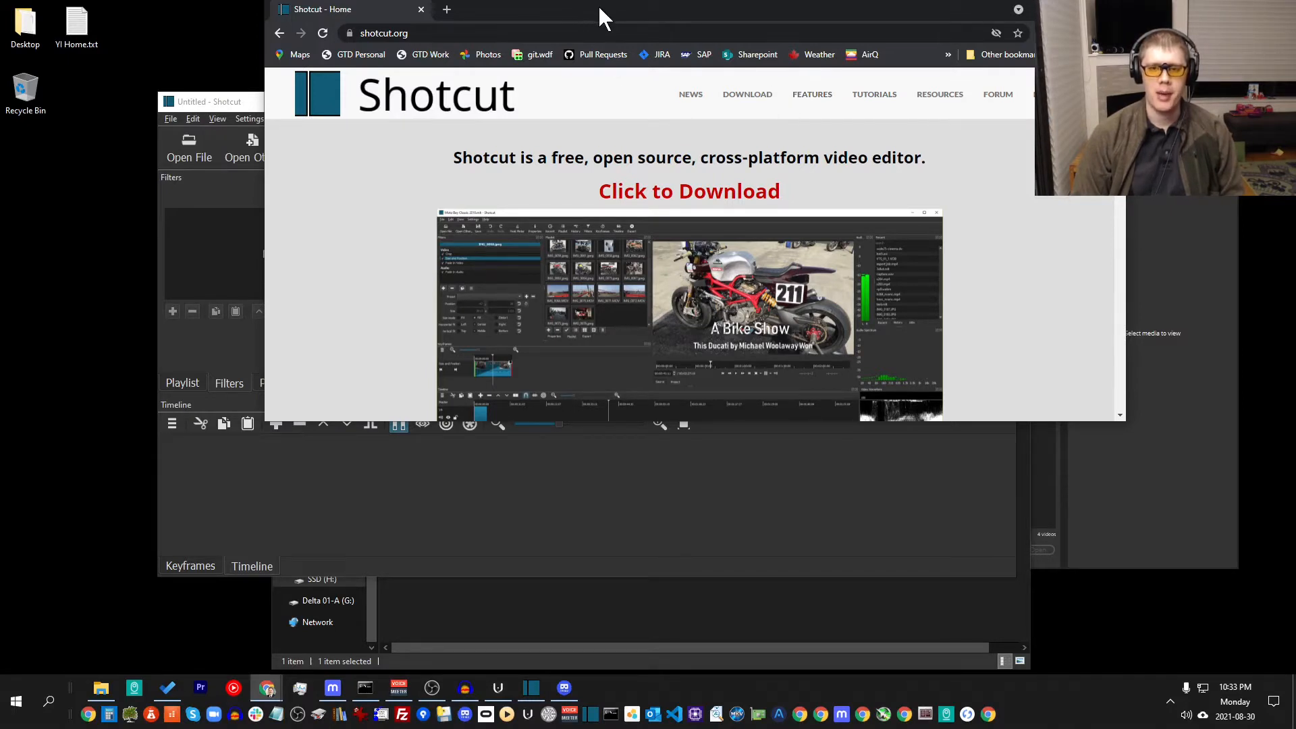
Open the download page of the Shotcut website and dismiss the advertisement.
drag(598, 7, 393, 224)
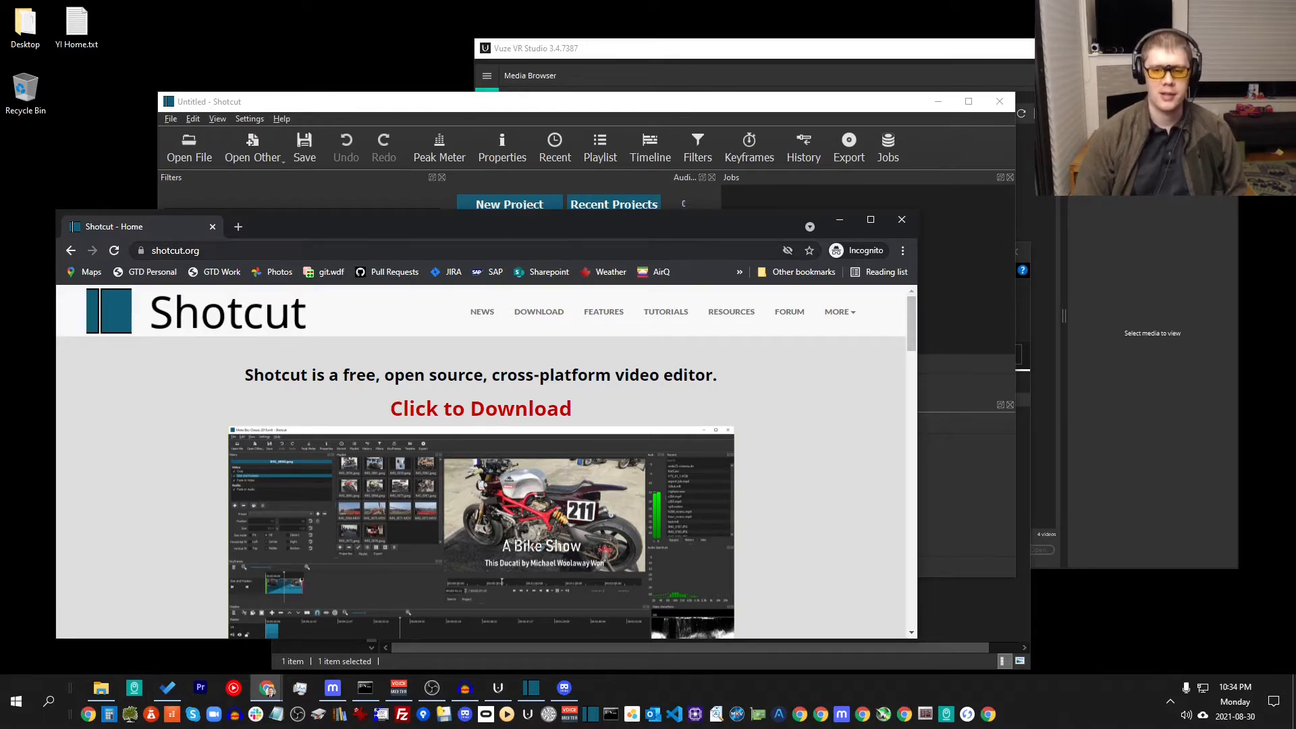
click(872, 219)
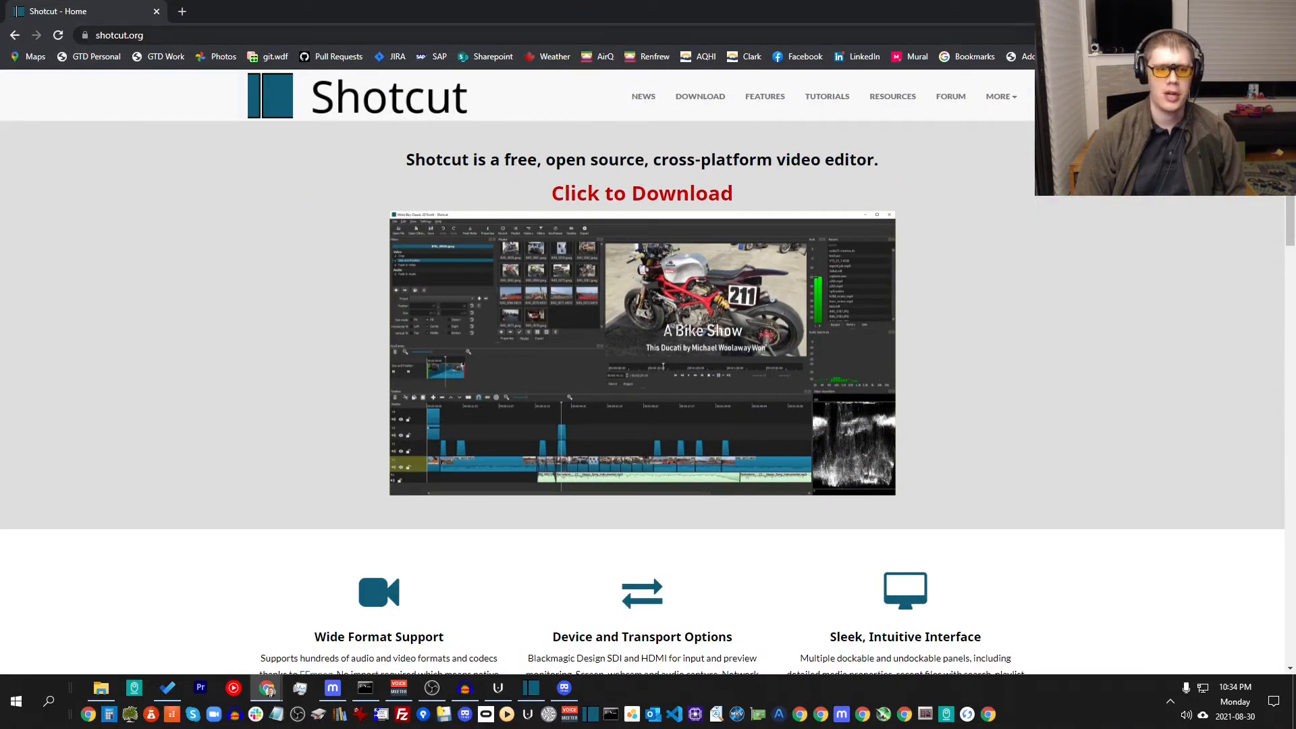
click(641, 196)
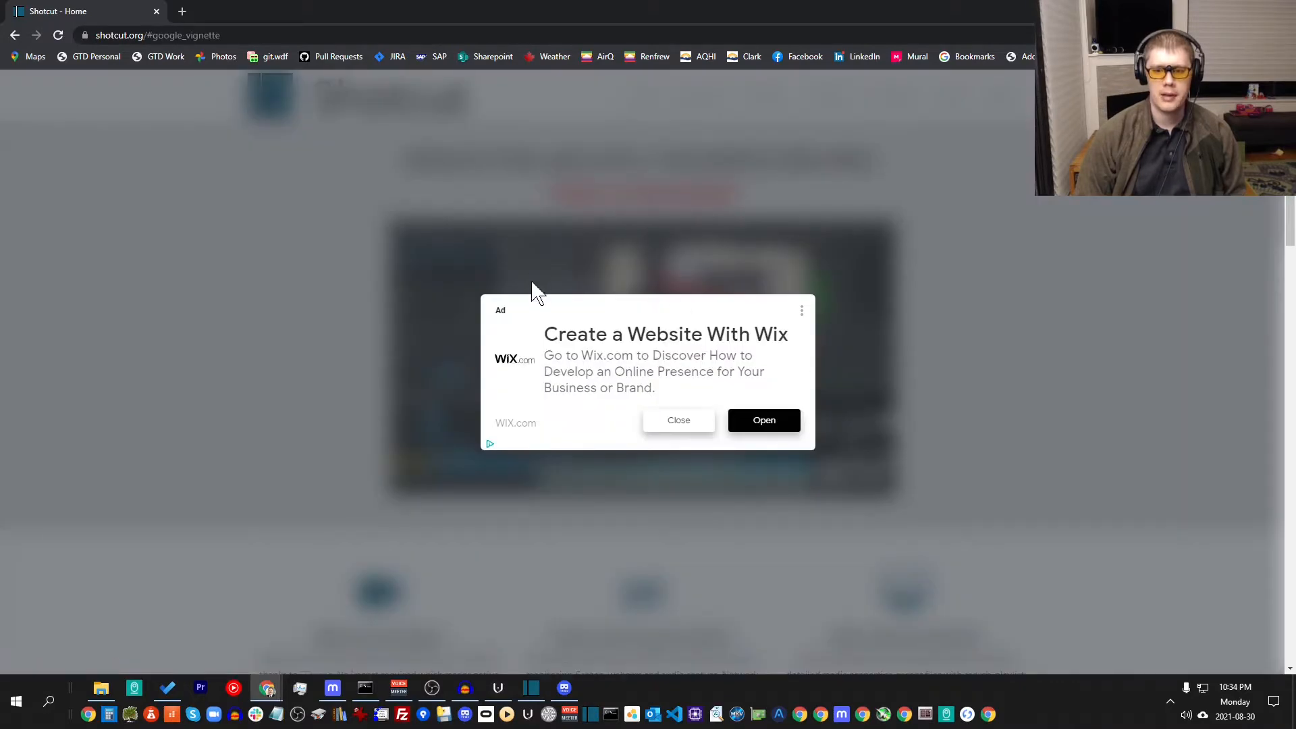
click(671, 427)
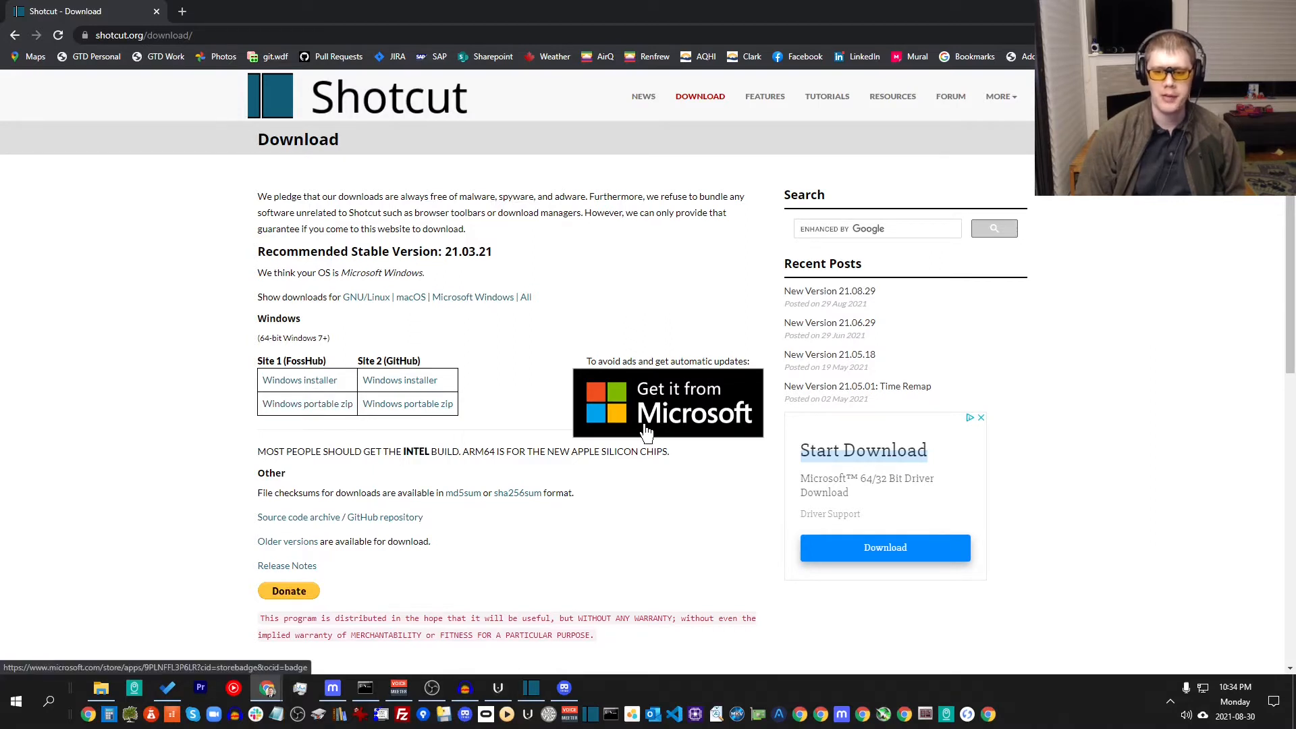
Try to download the Windows installer from Site 2 (GitHub), cancel the save and put the browser away.
click(417, 382)
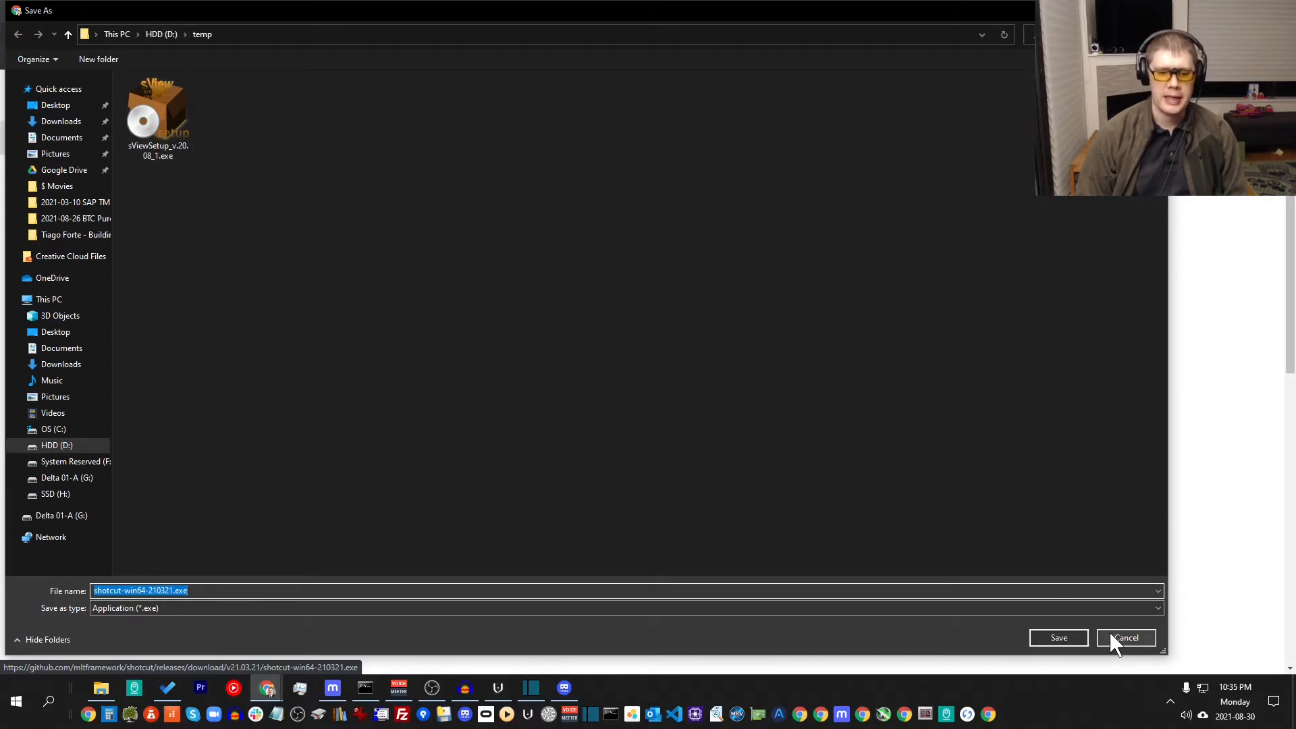
click(1126, 638)
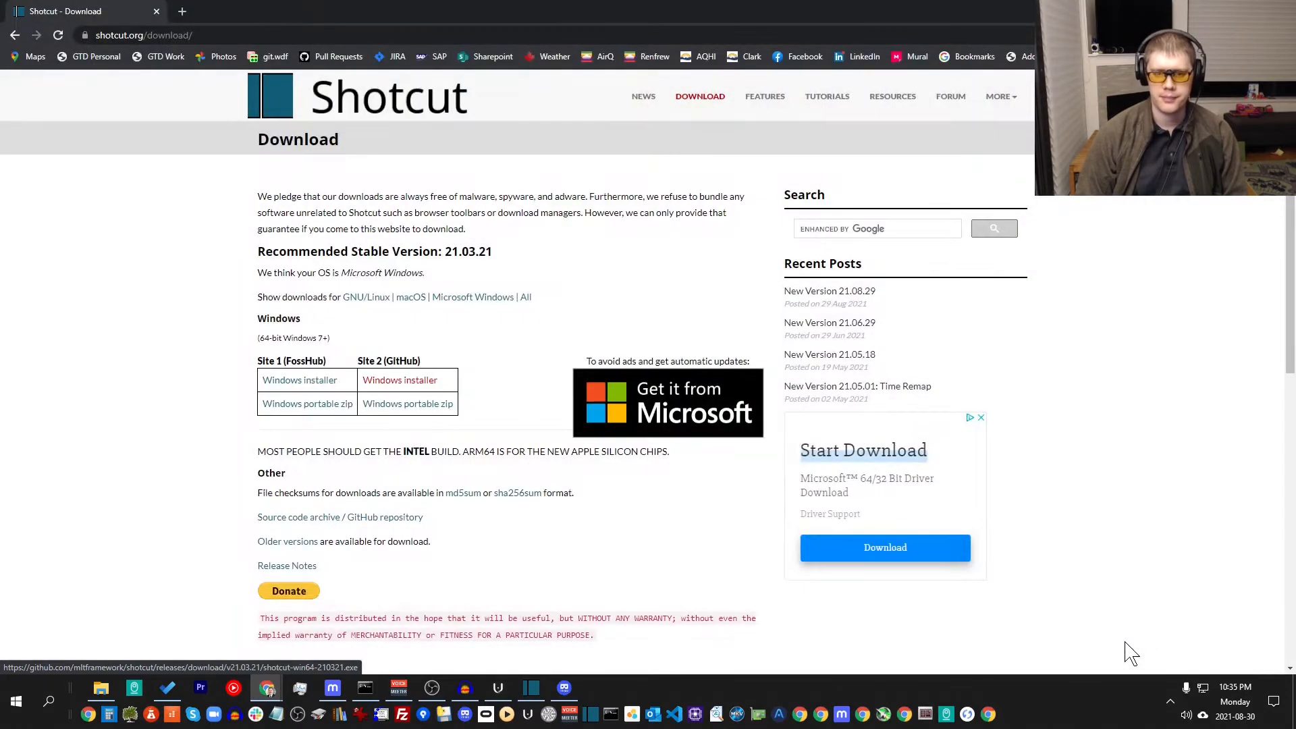
click(1218, 10)
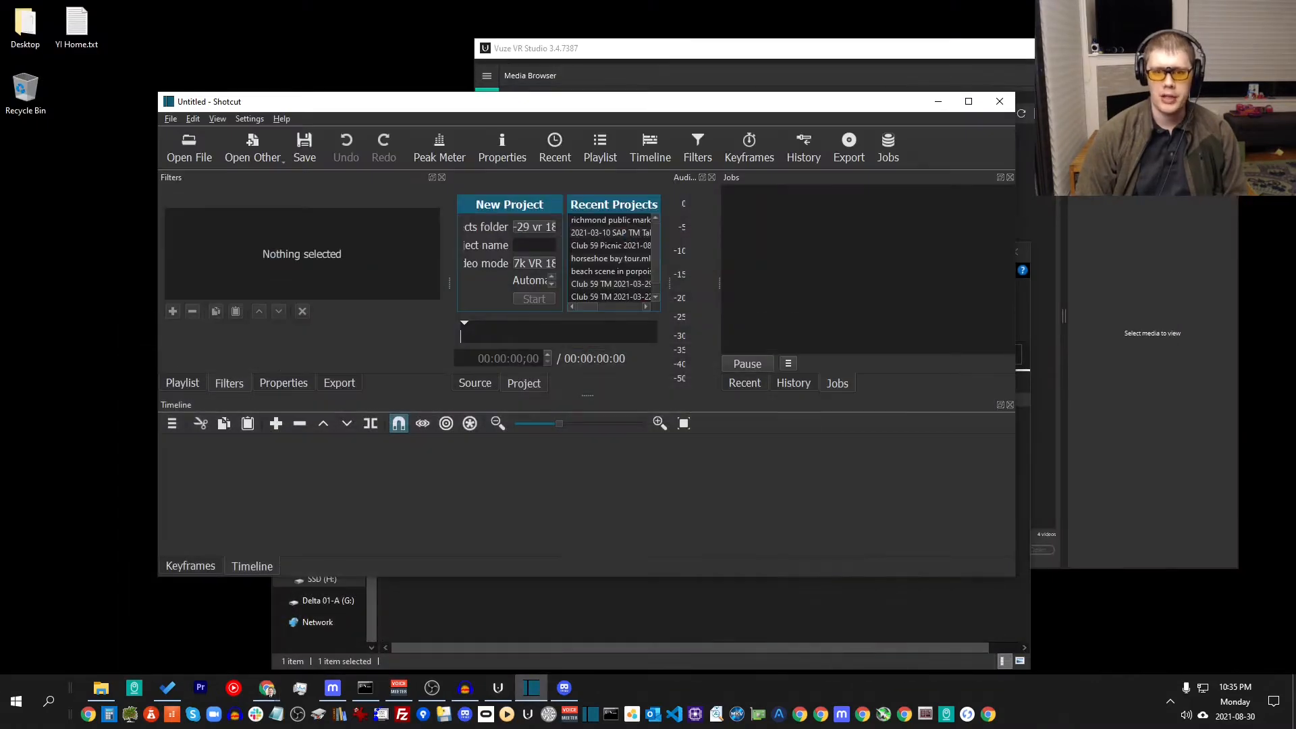
Switch to Vuze VR Studio and show HET_0263.mp4 from the richmond public market food 2021-08-29 vr 180 folder in a larger preview.
double_click(715, 103)
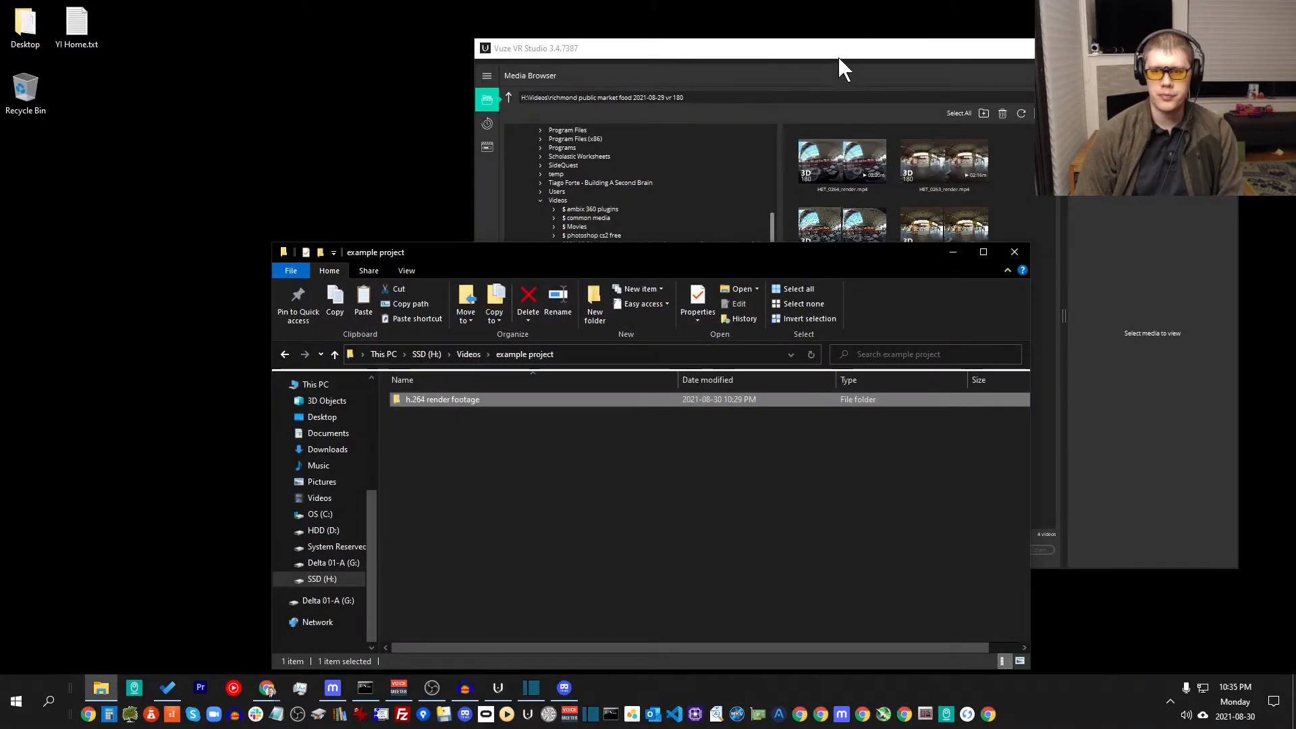
click(834, 57)
double_click(834, 57)
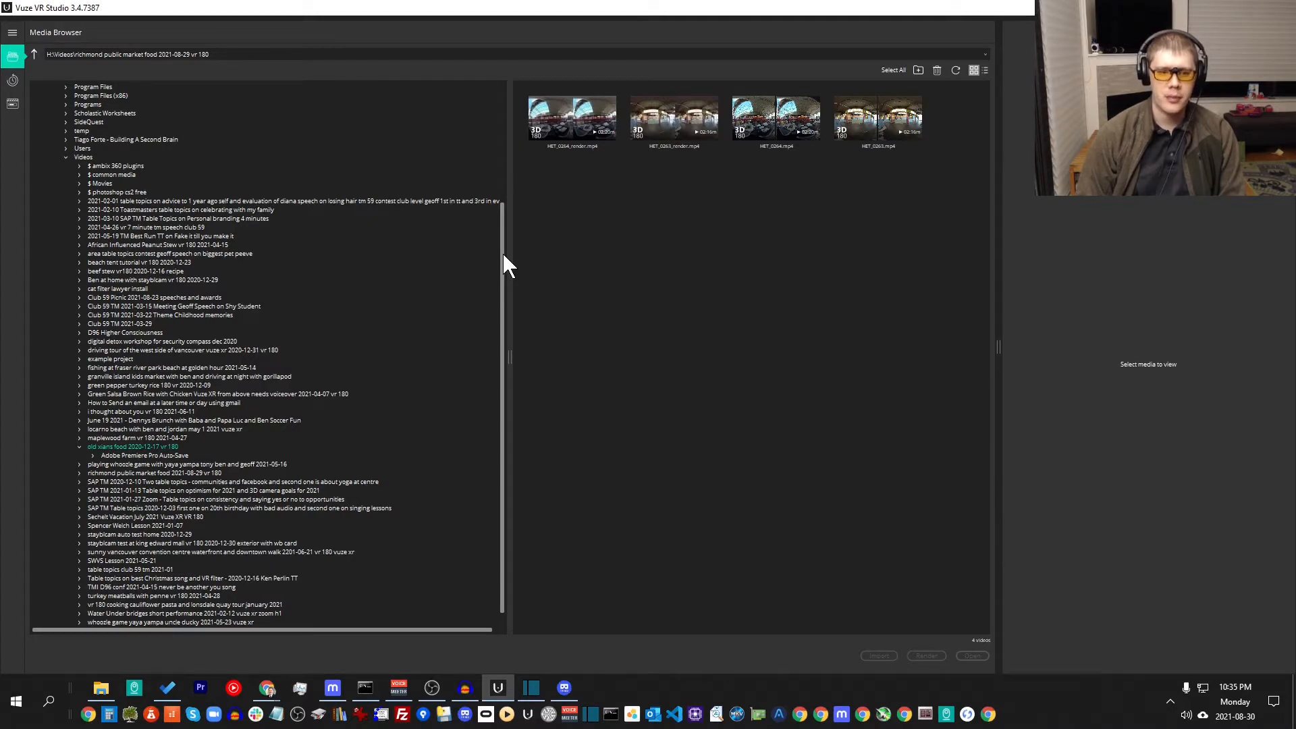
click(112, 360)
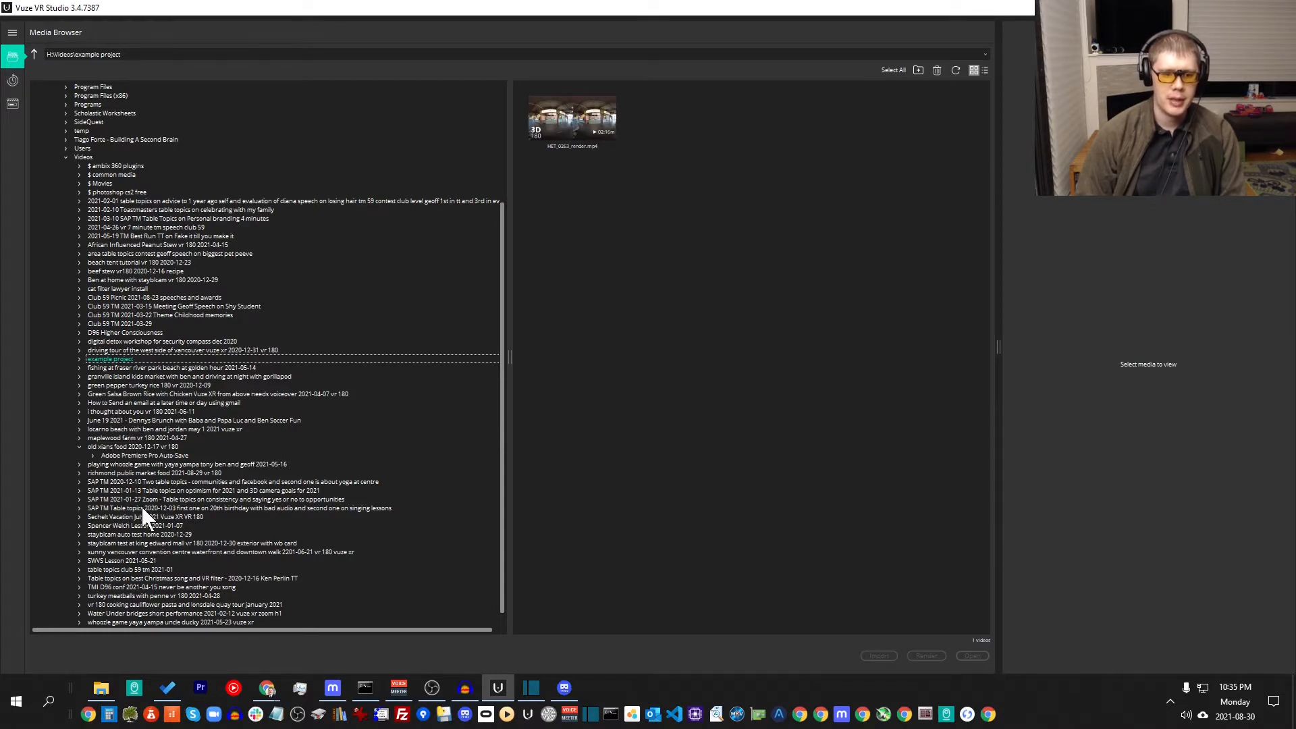
click(101, 473)
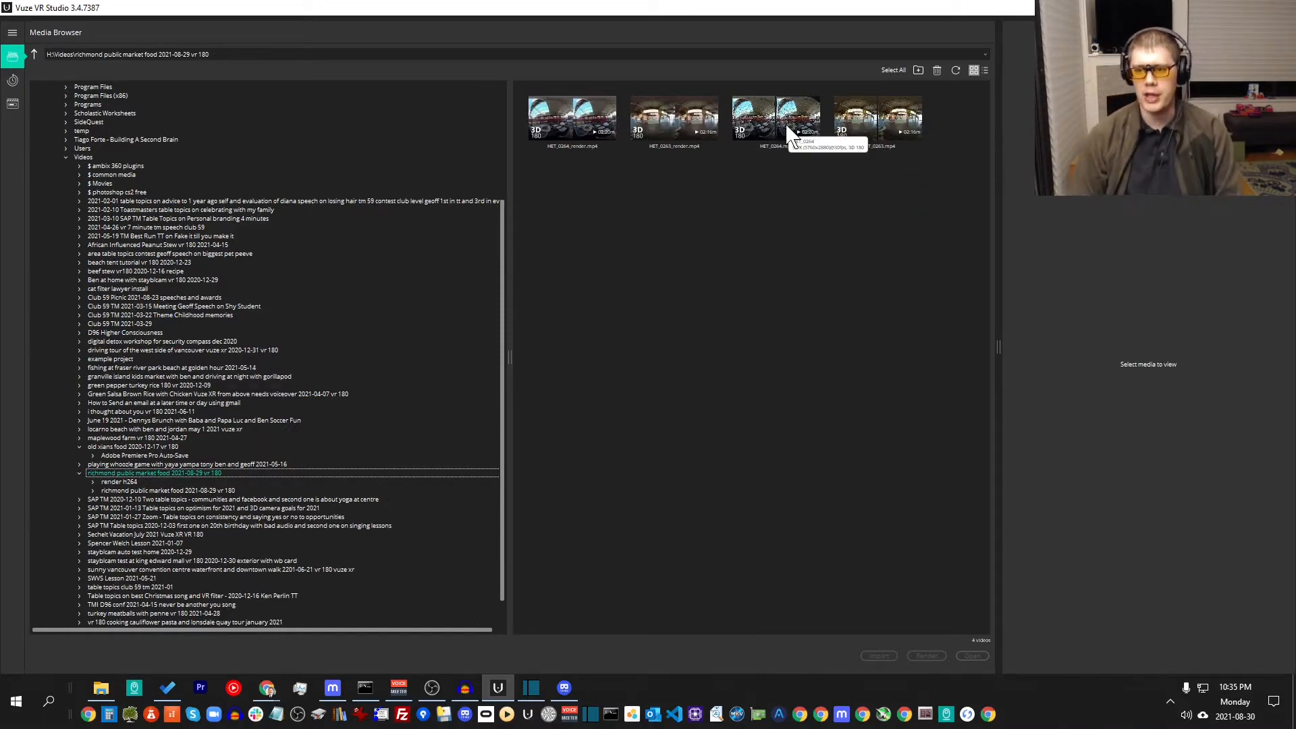
click(883, 133)
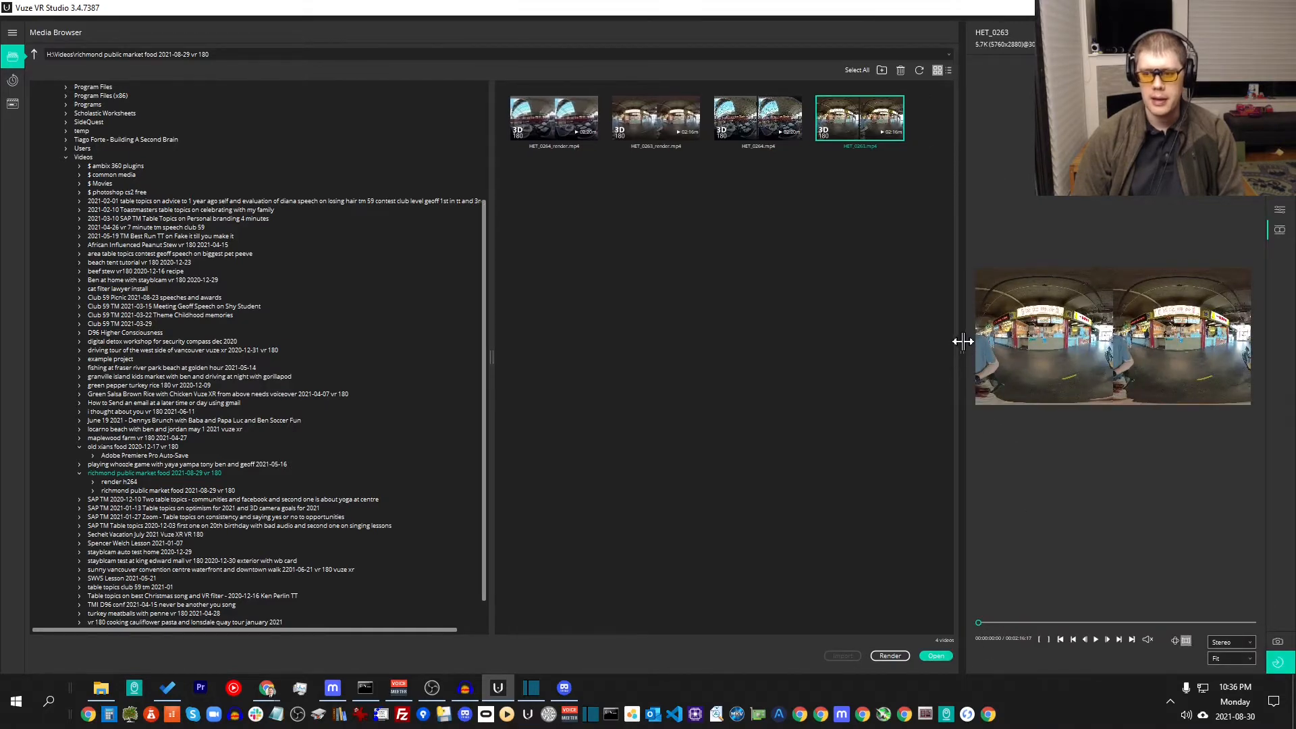
drag(967, 340, 709, 365)
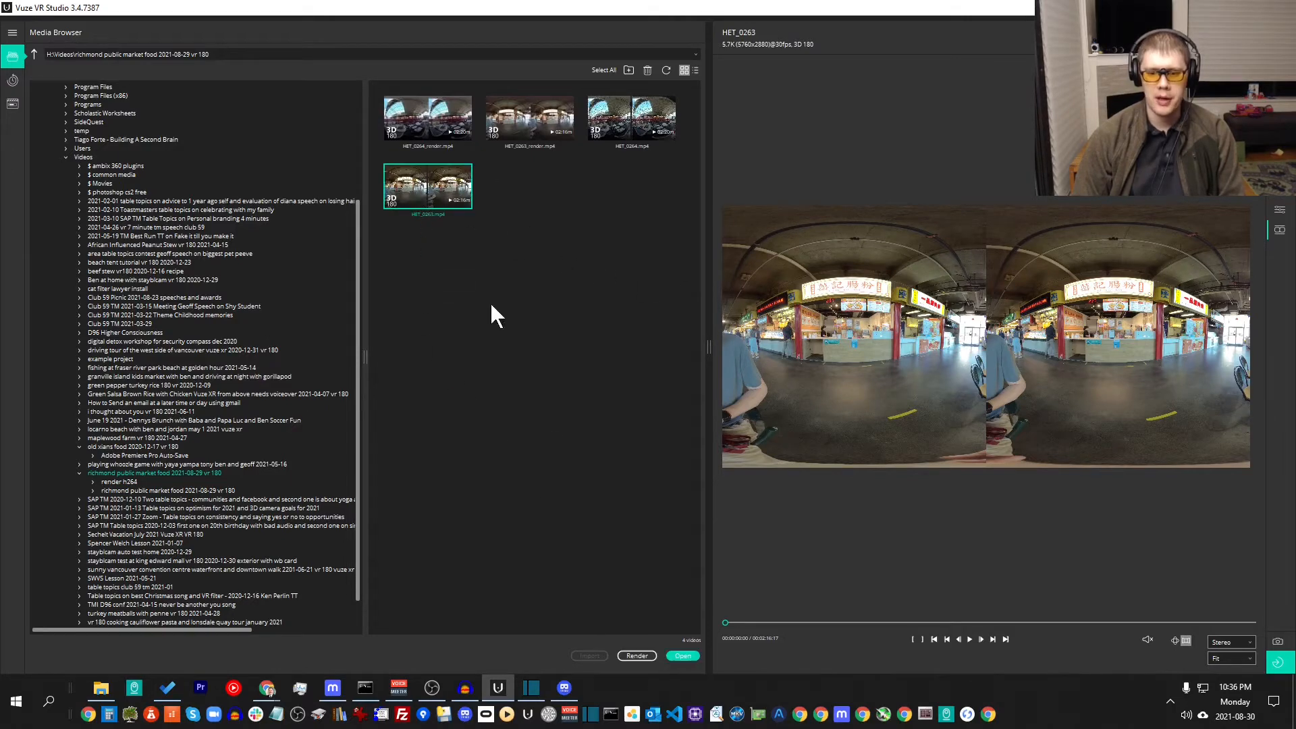
Try render settings for HET_0263 with a custom bitrate of 120 Mbps and Shake and Horizon stabilization, and close the dialog without rendering.
click(637, 656)
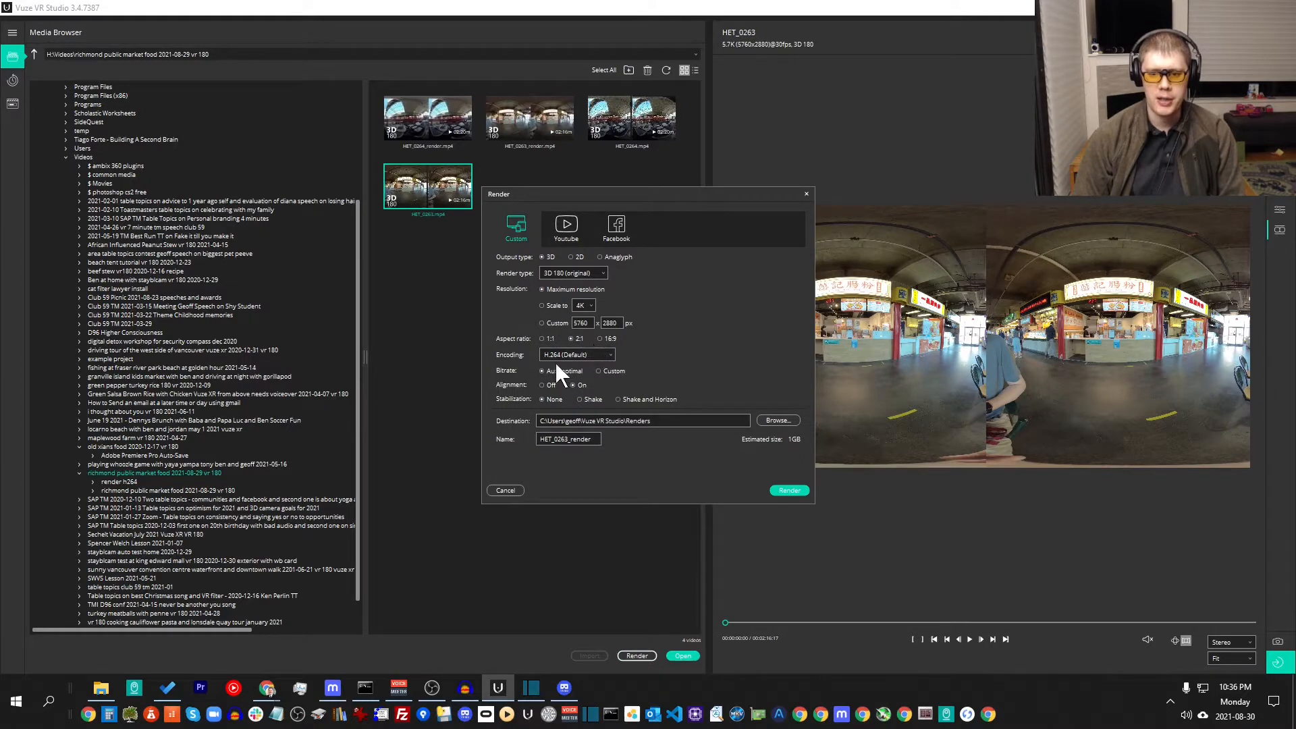
click(599, 371)
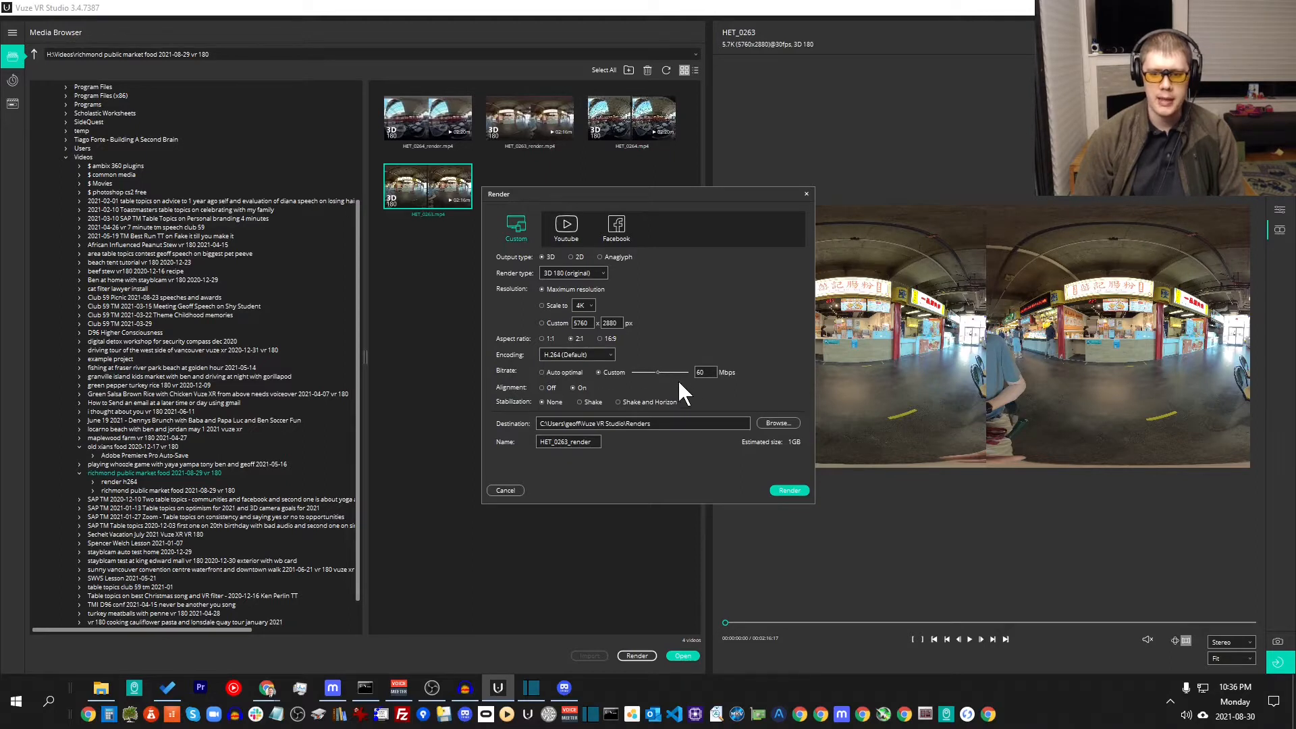
click(659, 373)
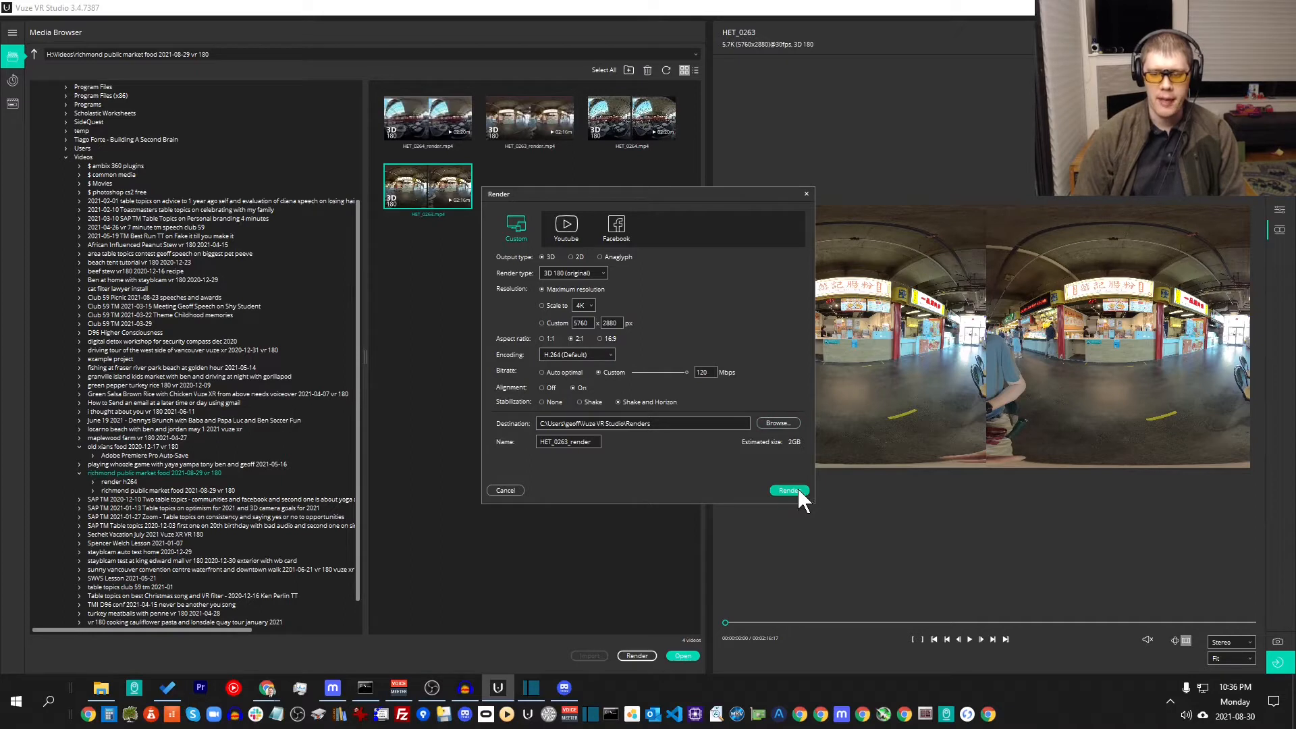
click(807, 194)
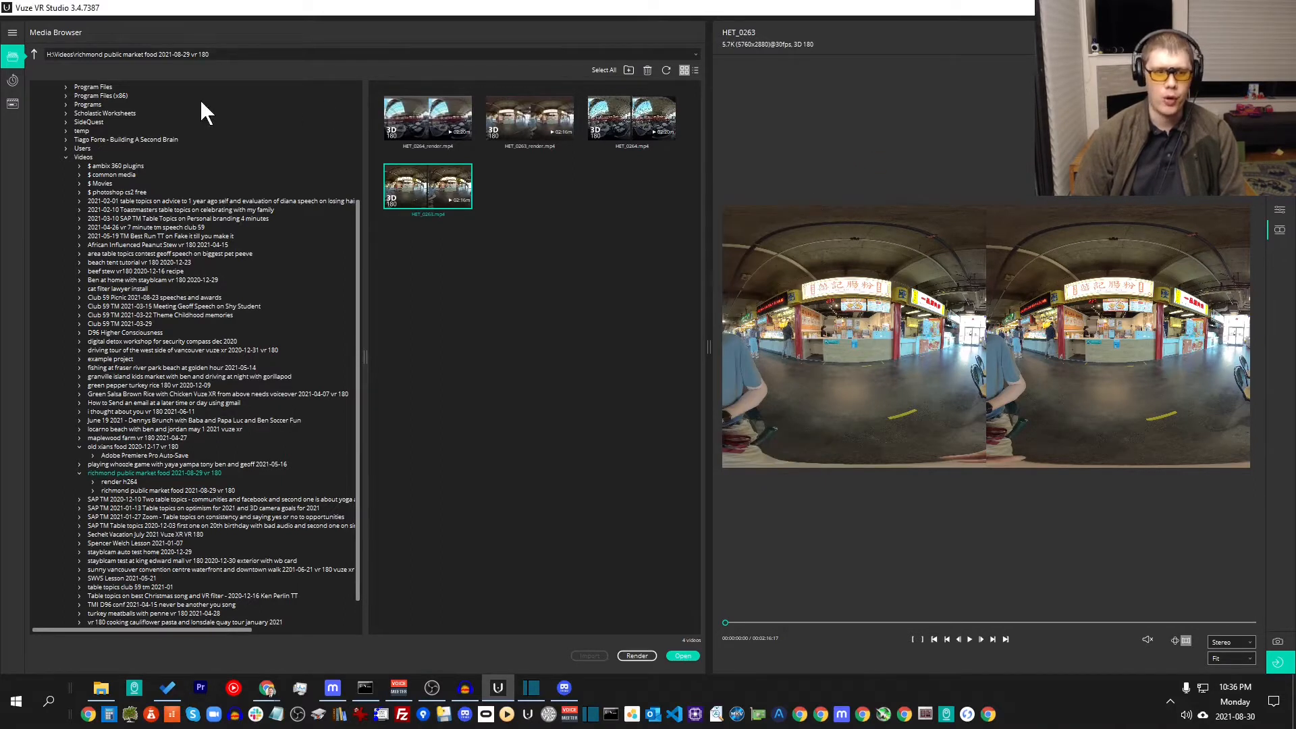
Open HET_0263_render.mp4 from the h.264 render footage folder in VLC media player and pause the playback.
click(15, 109)
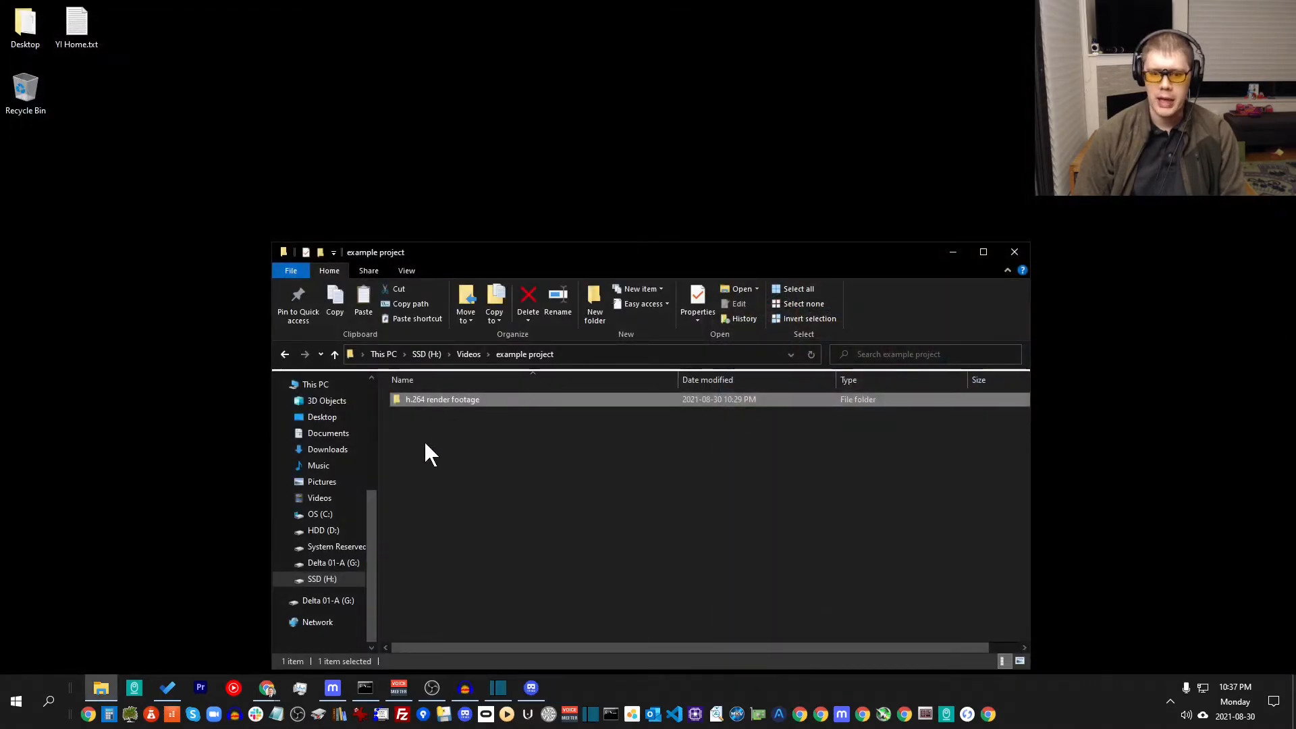
double_click(432, 401)
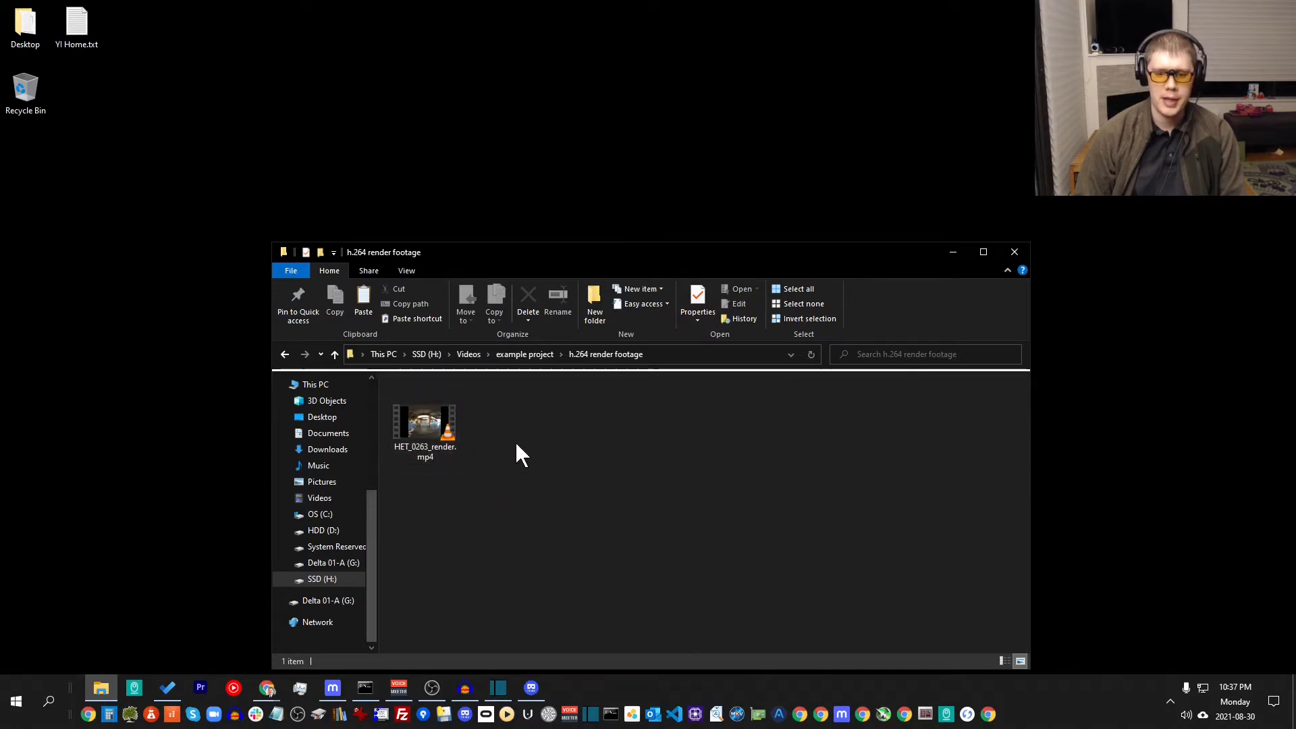
double_click(431, 420)
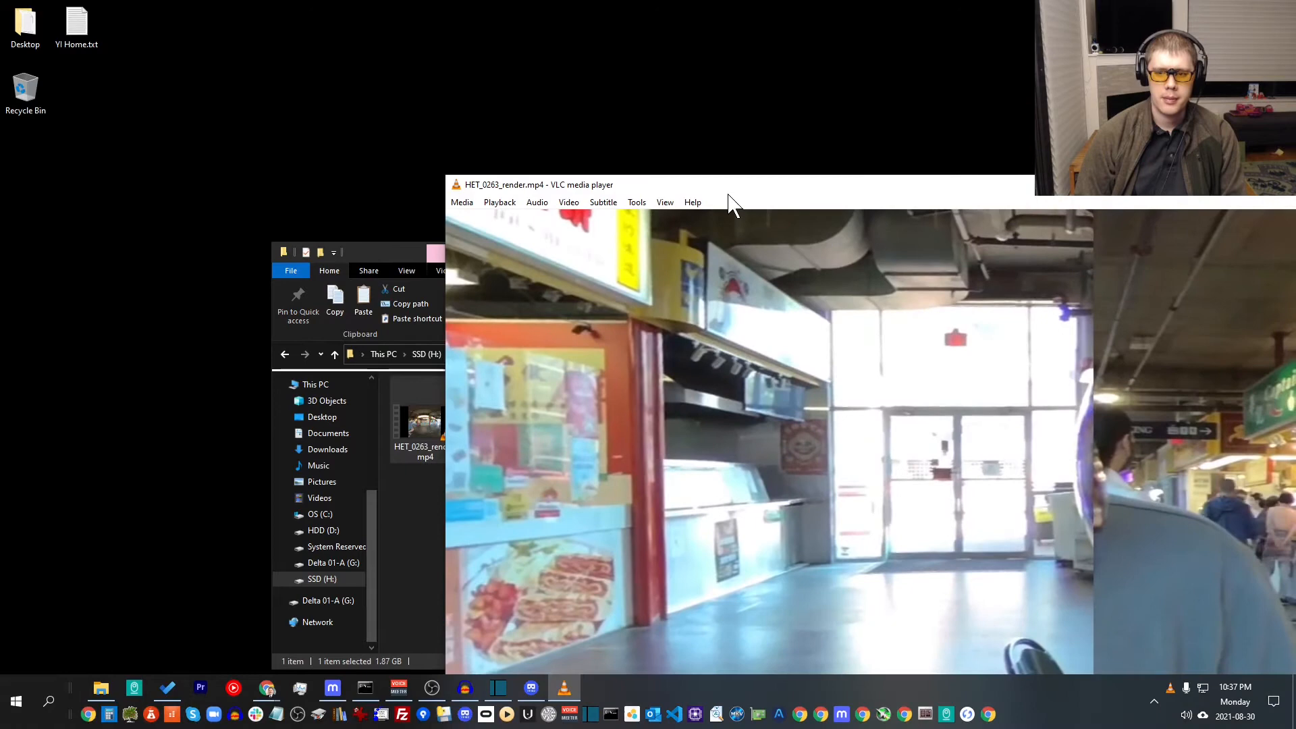
drag(726, 191, 343, 11)
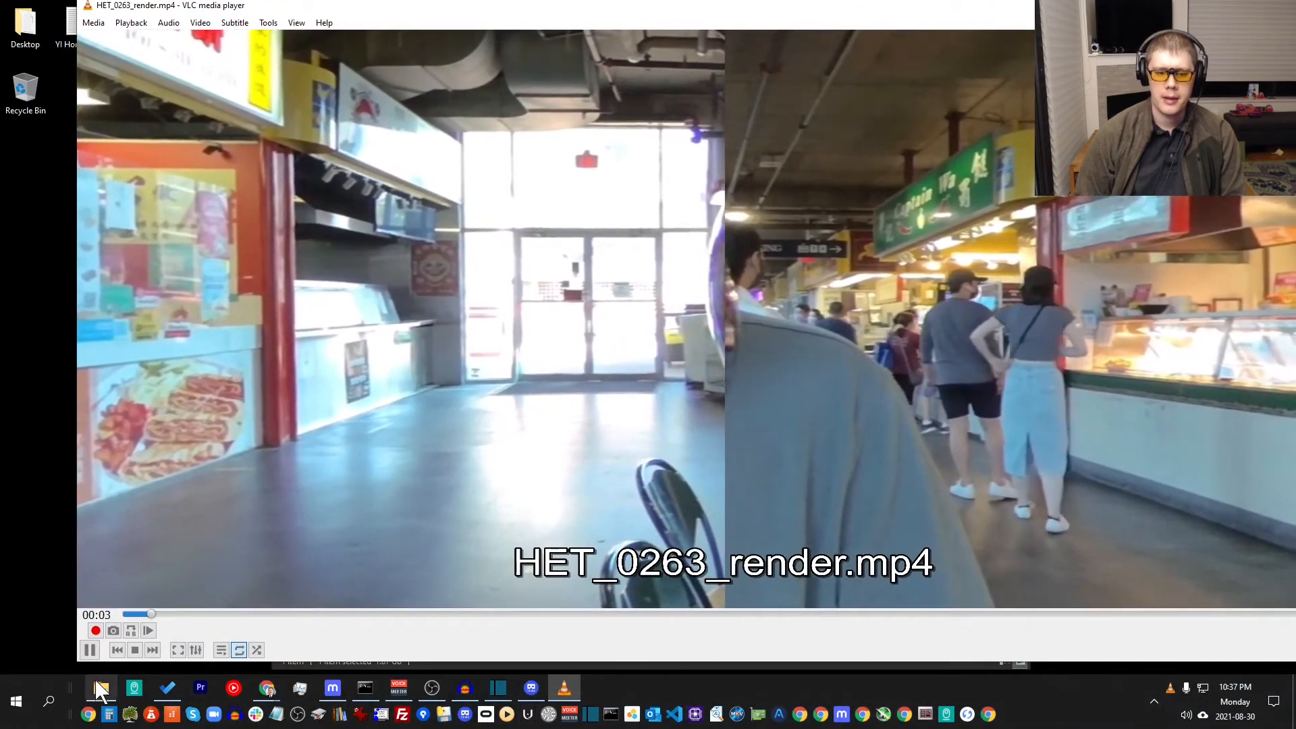
click(90, 649)
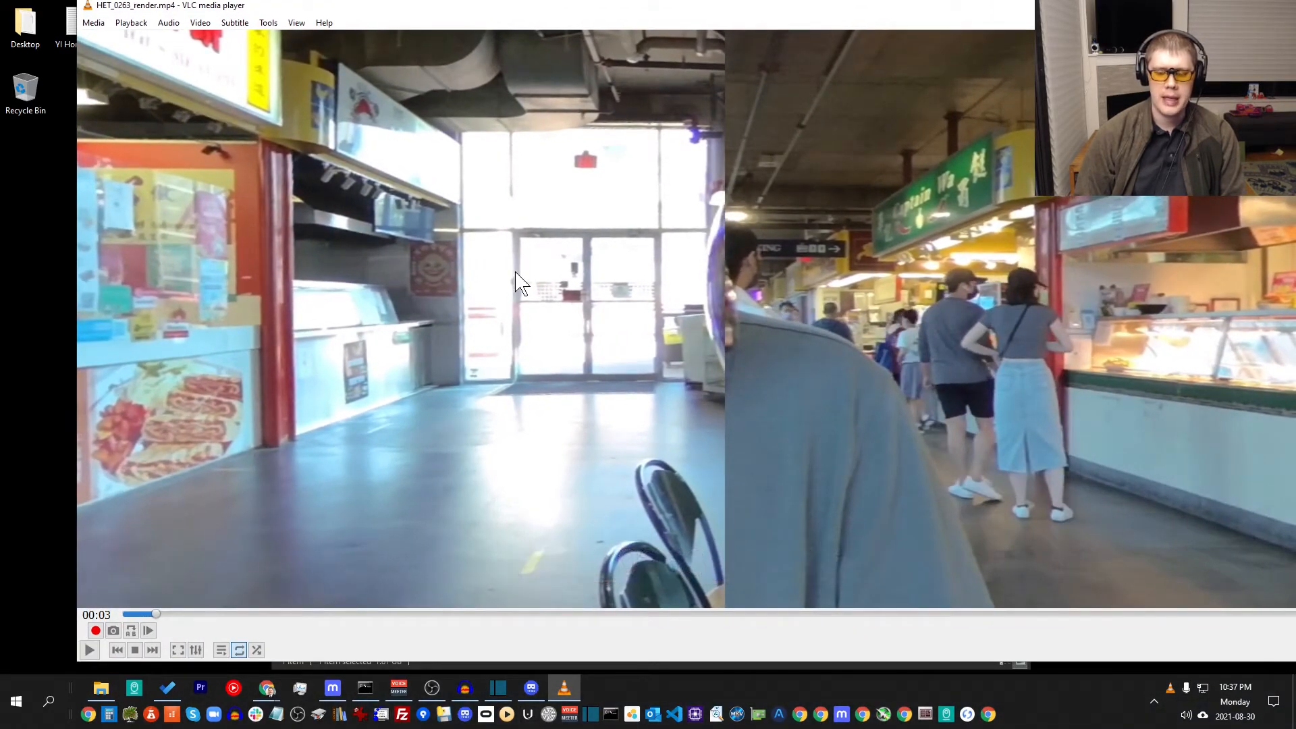
Look around in the paused VR footage and close the media player.
drag(537, 287, 521, 237)
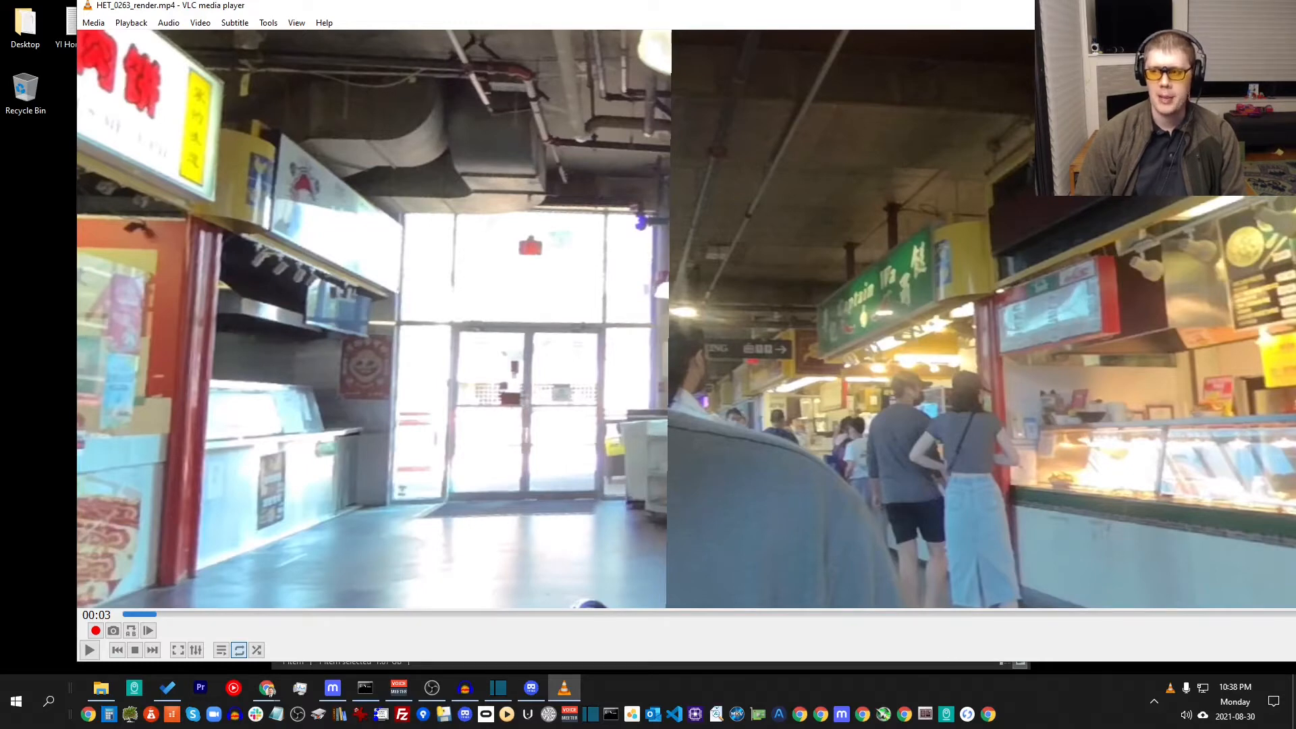
drag(1215, 5, 1055, 47)
click(1214, 46)
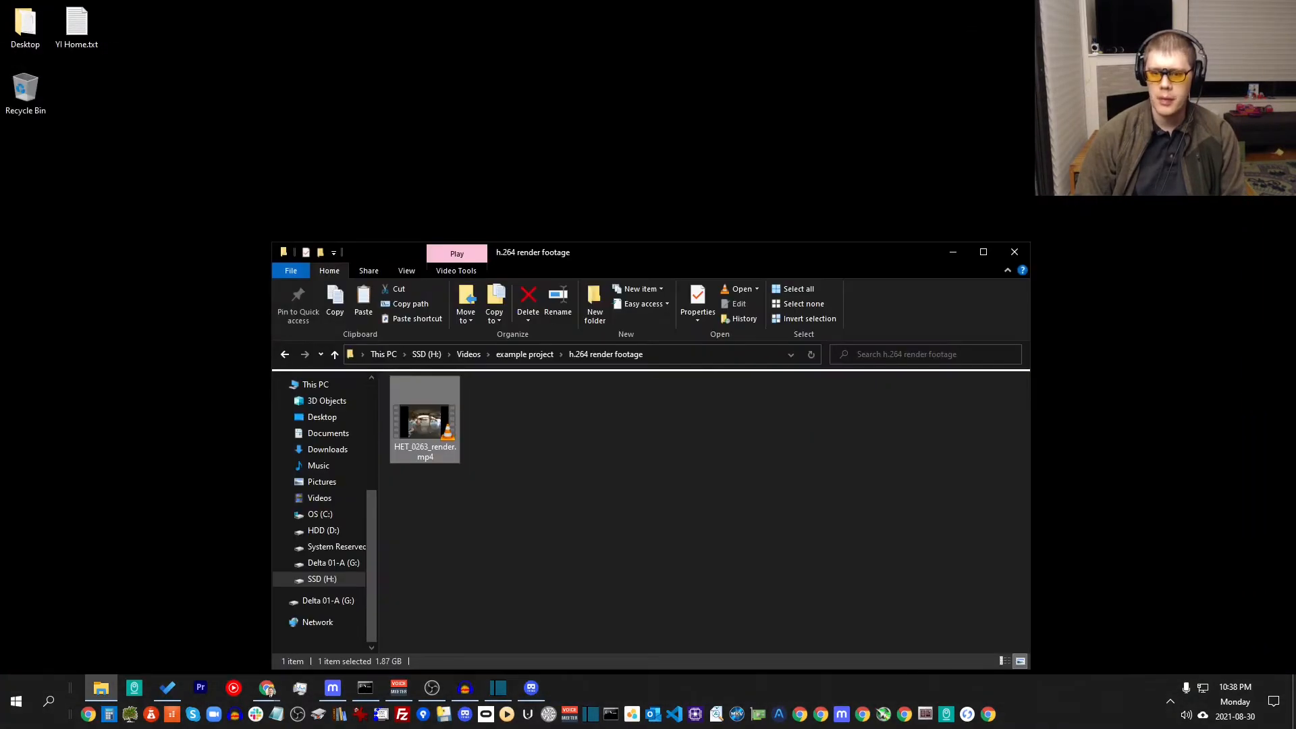
click(500, 589)
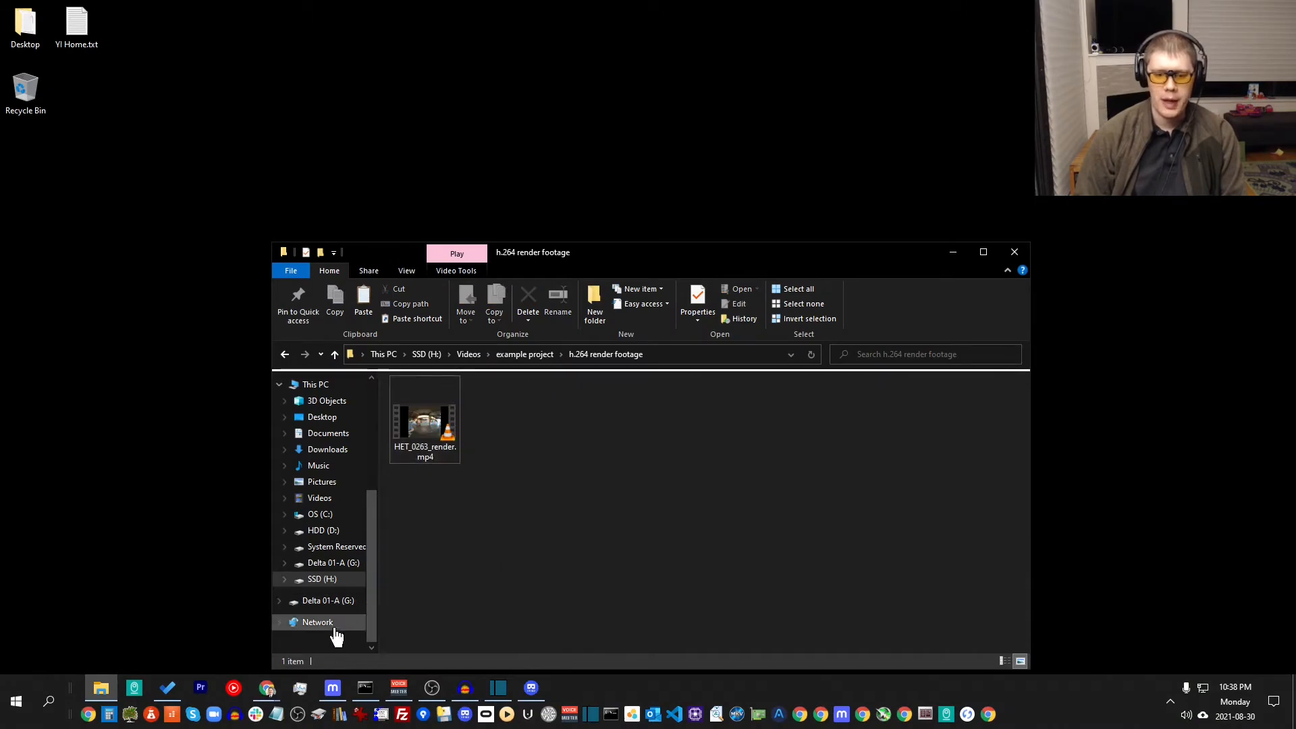
Switch to Shotcut, set the new project's folder to H:\Videos\example project and name the project vuze xr example.
click(500, 686)
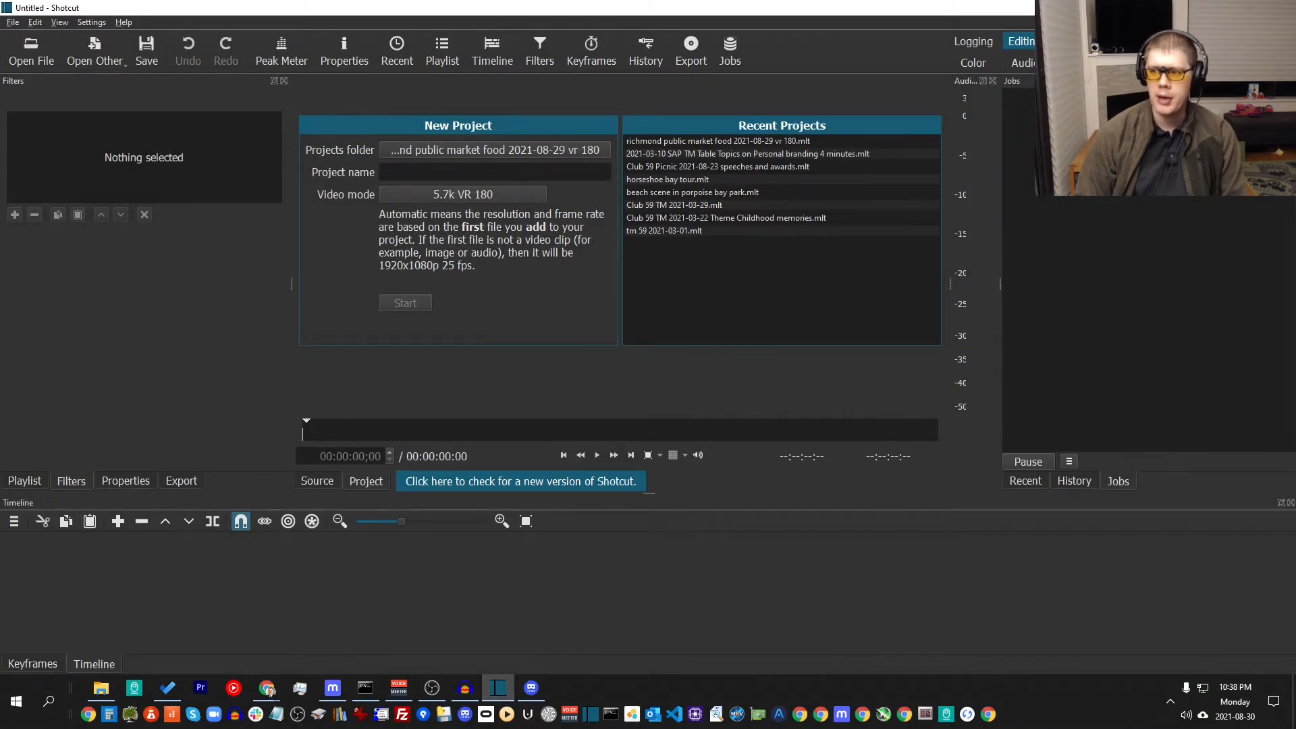
double_click(607, 8)
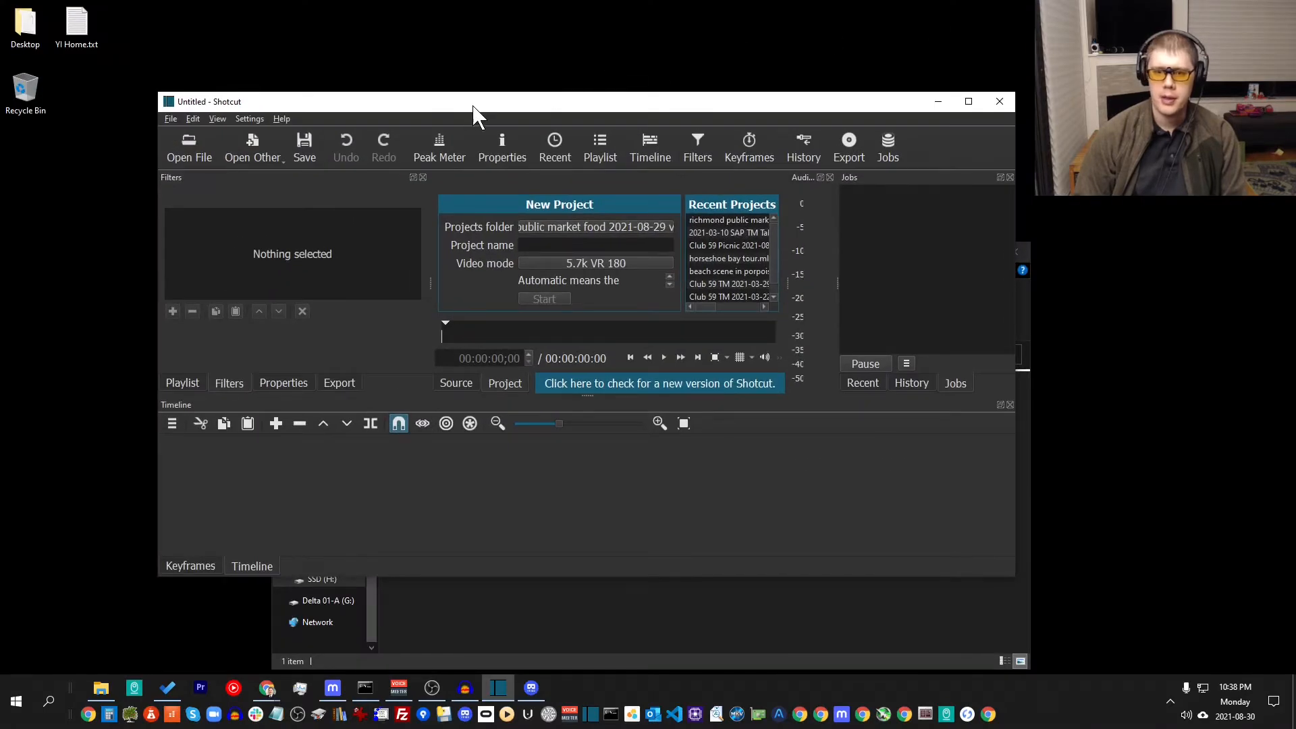
drag(477, 115, 638, 121)
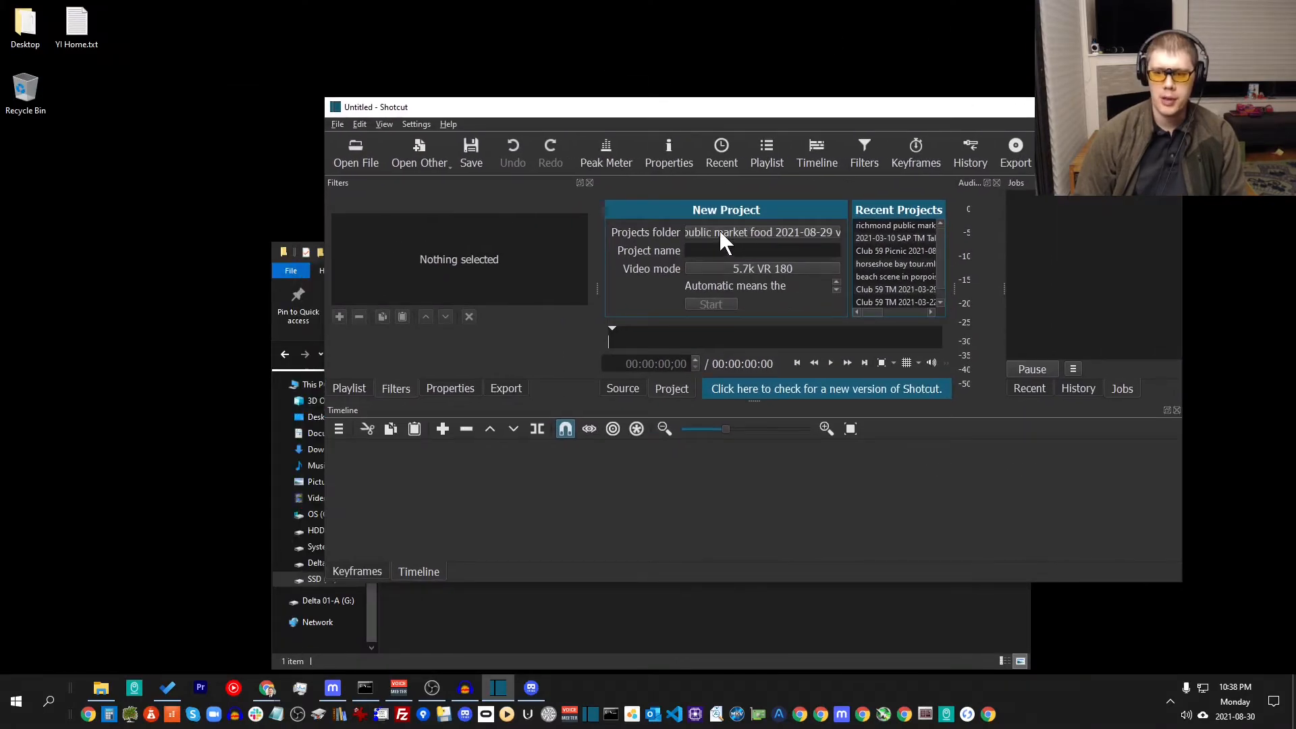
click(1136, 107)
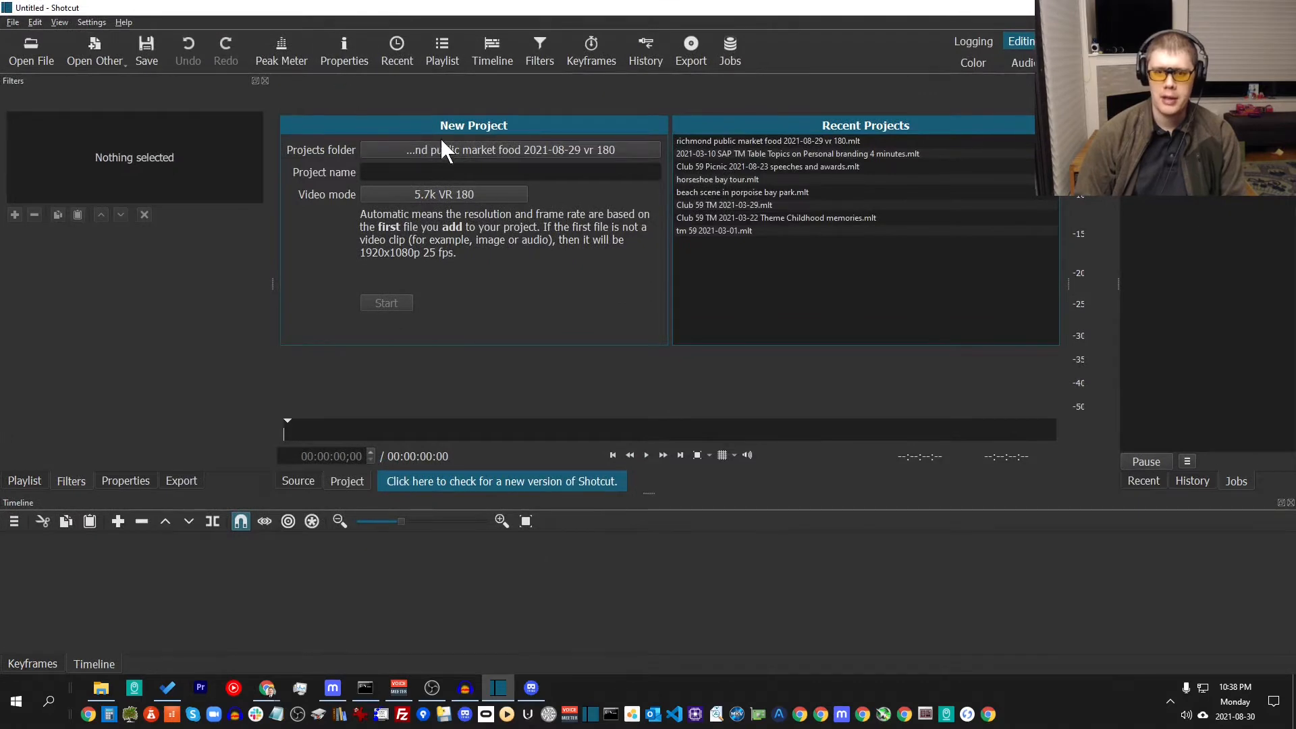
click(458, 148)
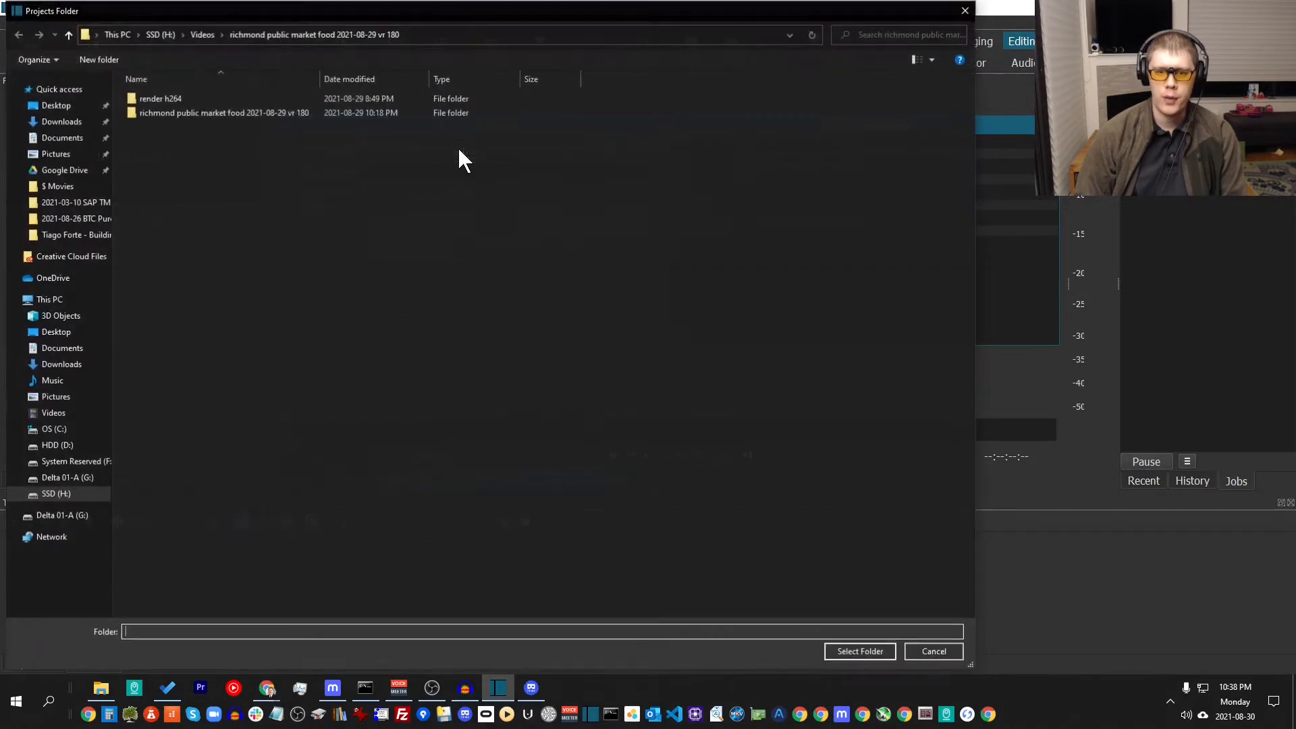
click(202, 35)
double_click(167, 100)
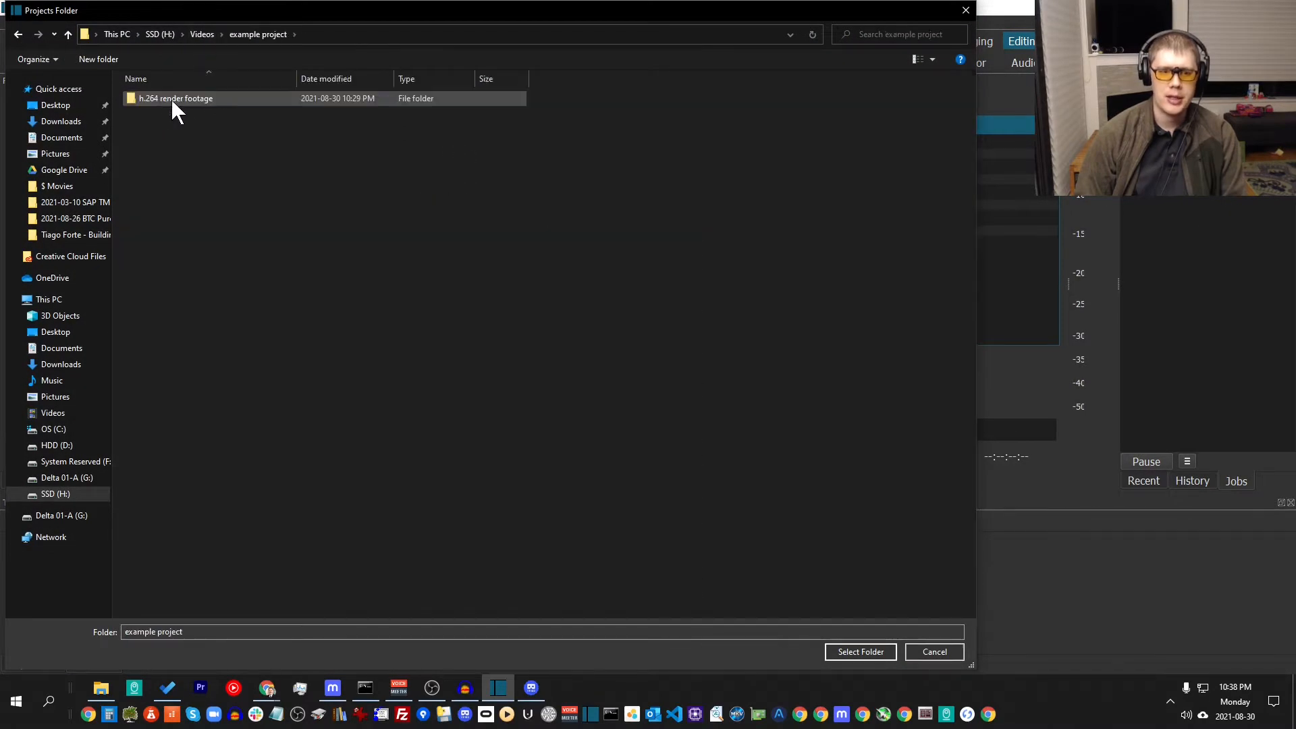
click(848, 651)
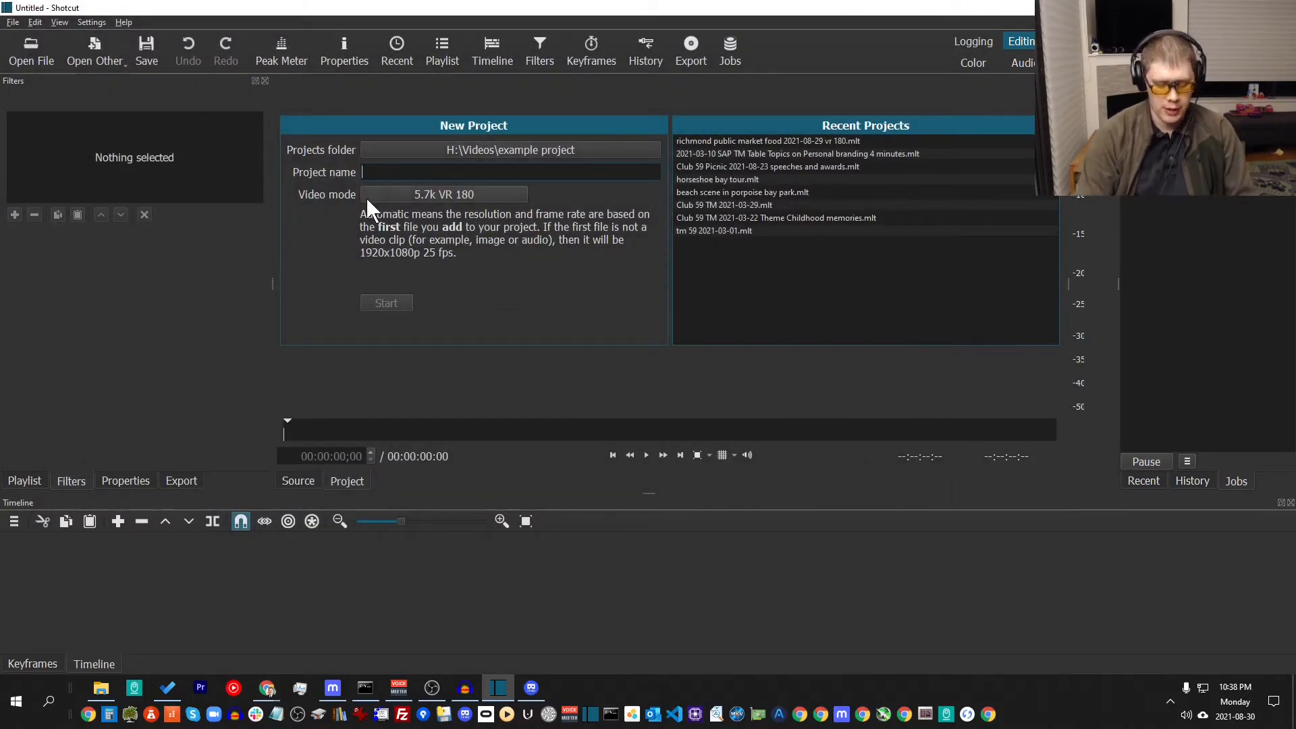
text(vuze xr example)
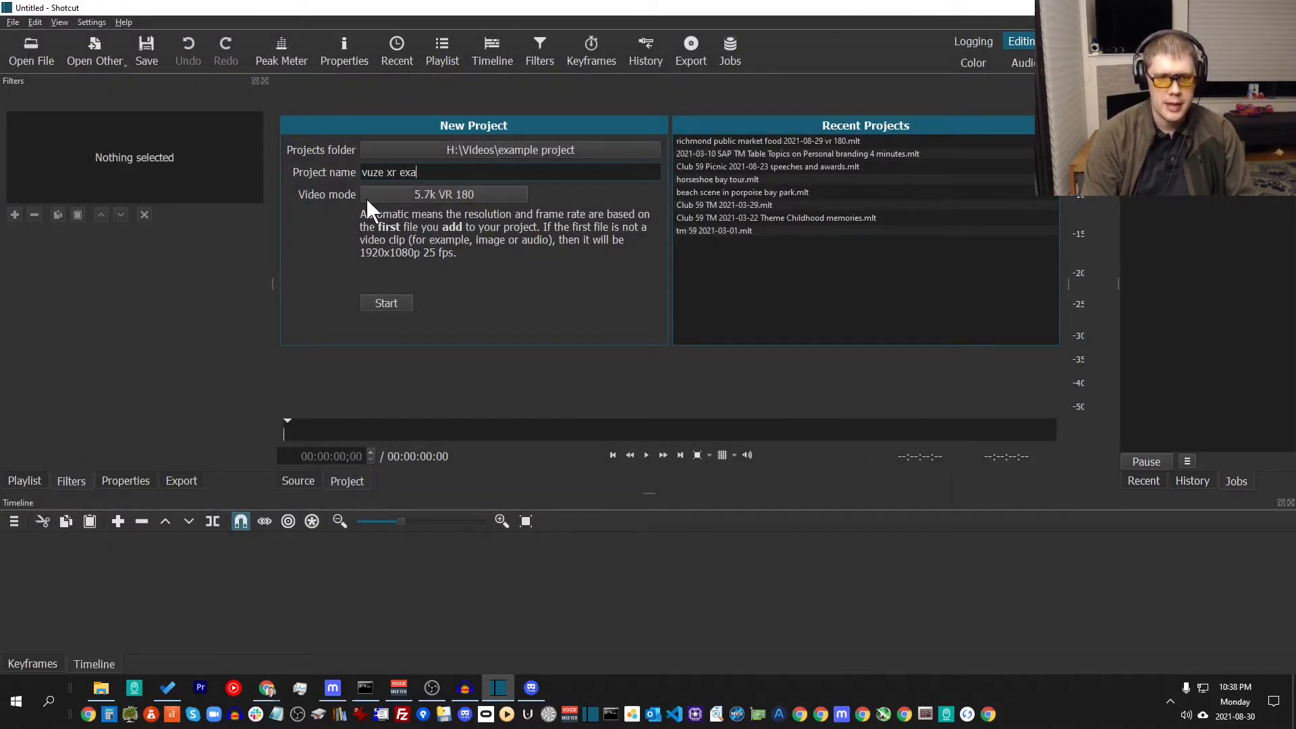
Try adding a custom video mode named VR 180 with 29.970030 frames per second, and cancel without saving it.
click(462, 196)
mouse_move(438, 581)
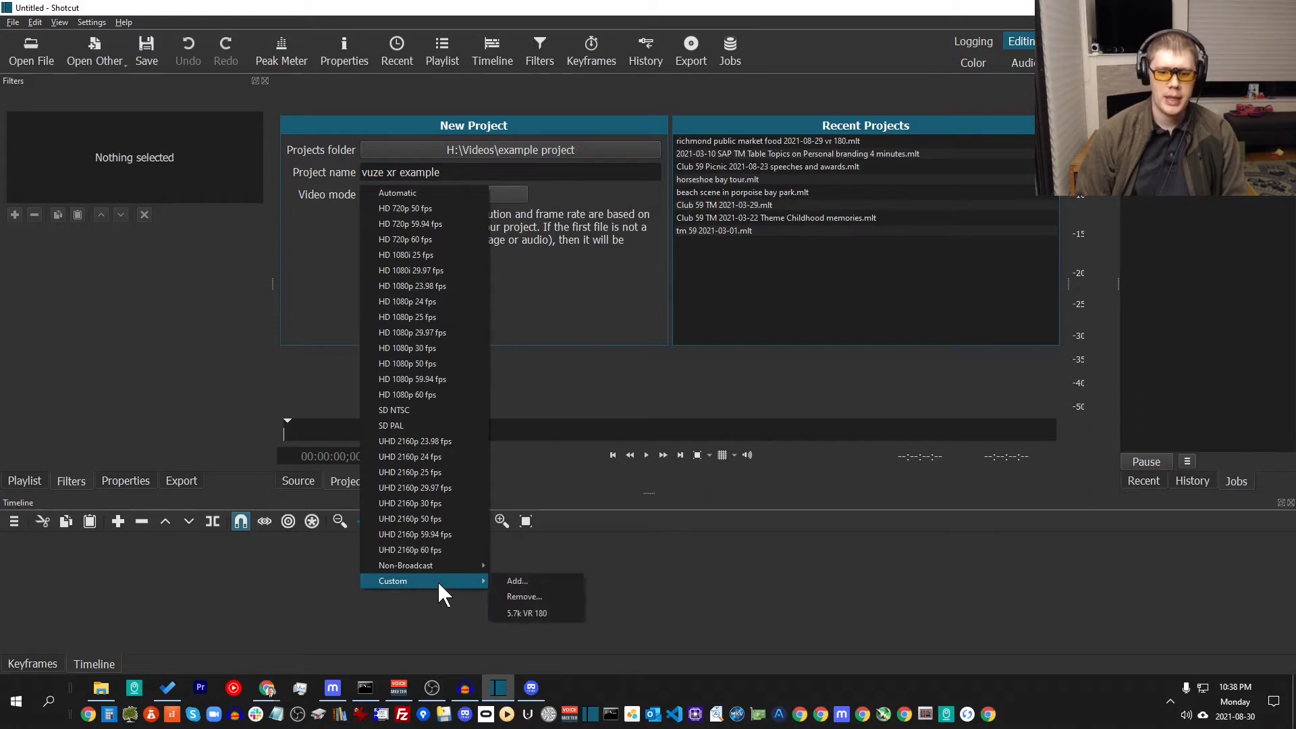
click(521, 583)
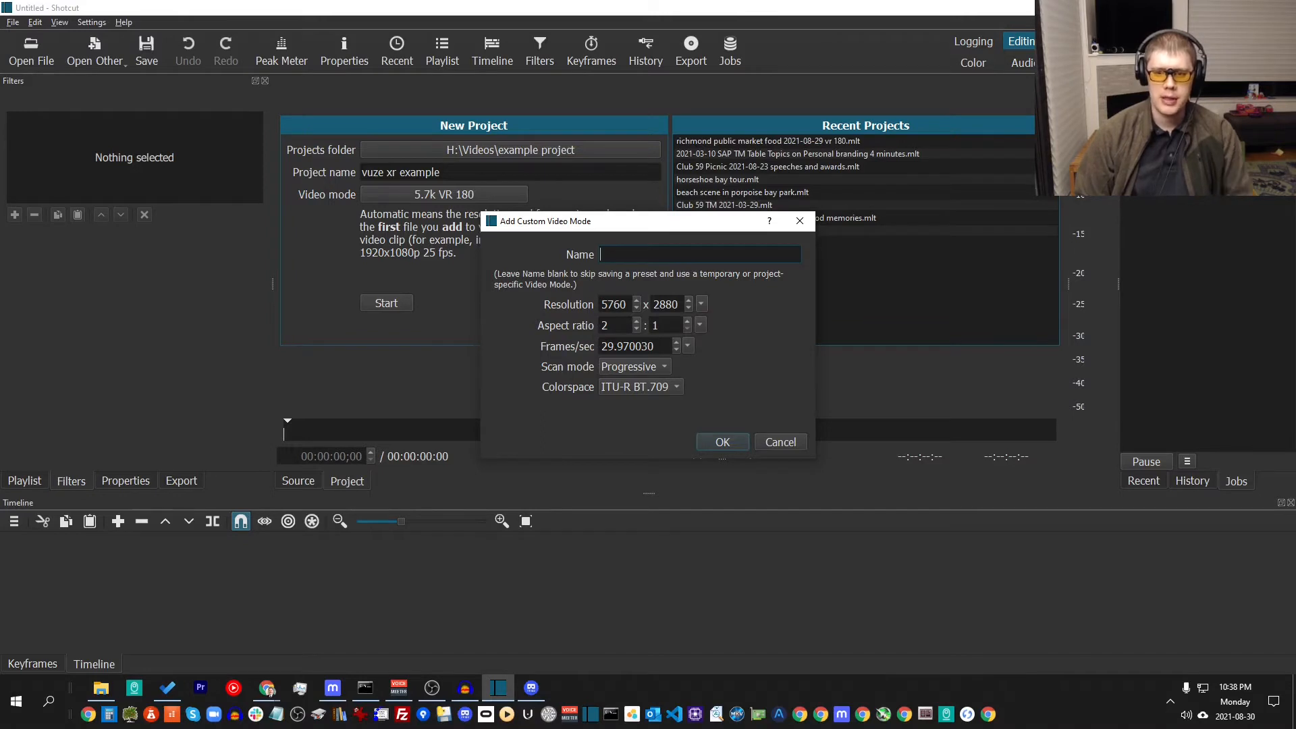
text(VR 180)
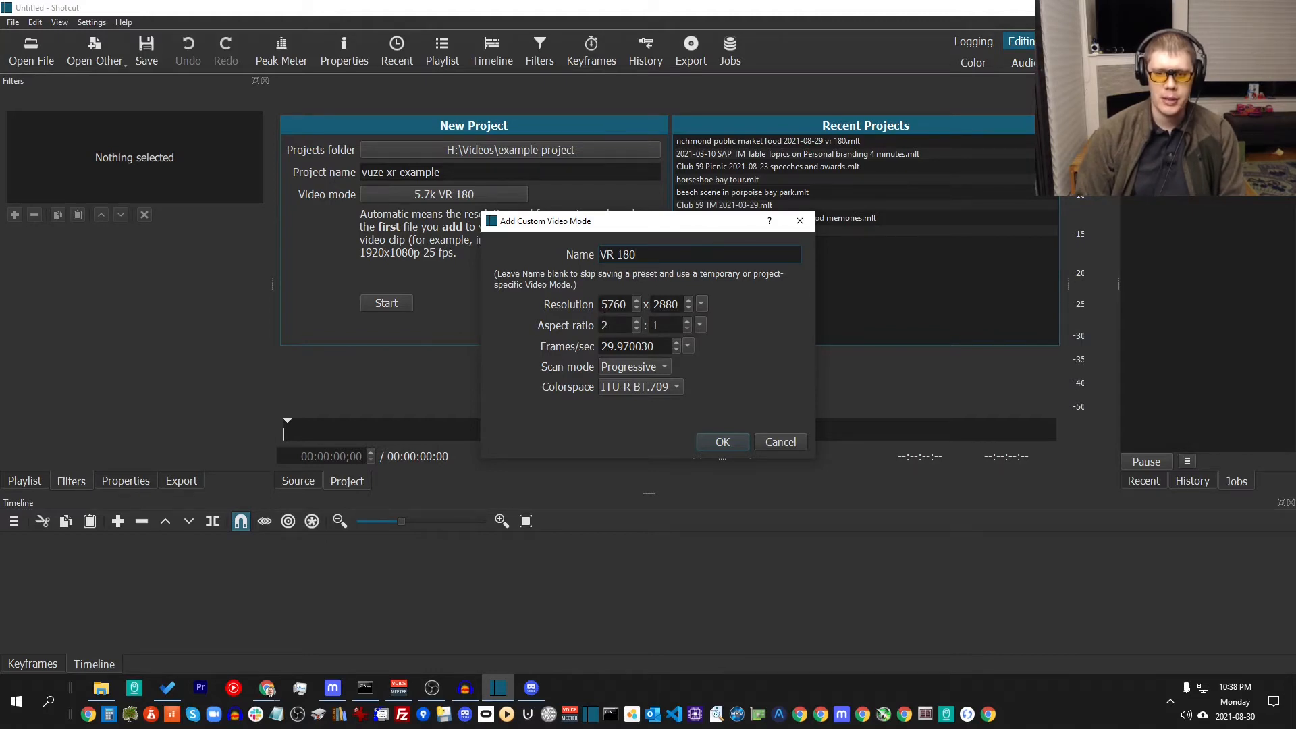
click(688, 346)
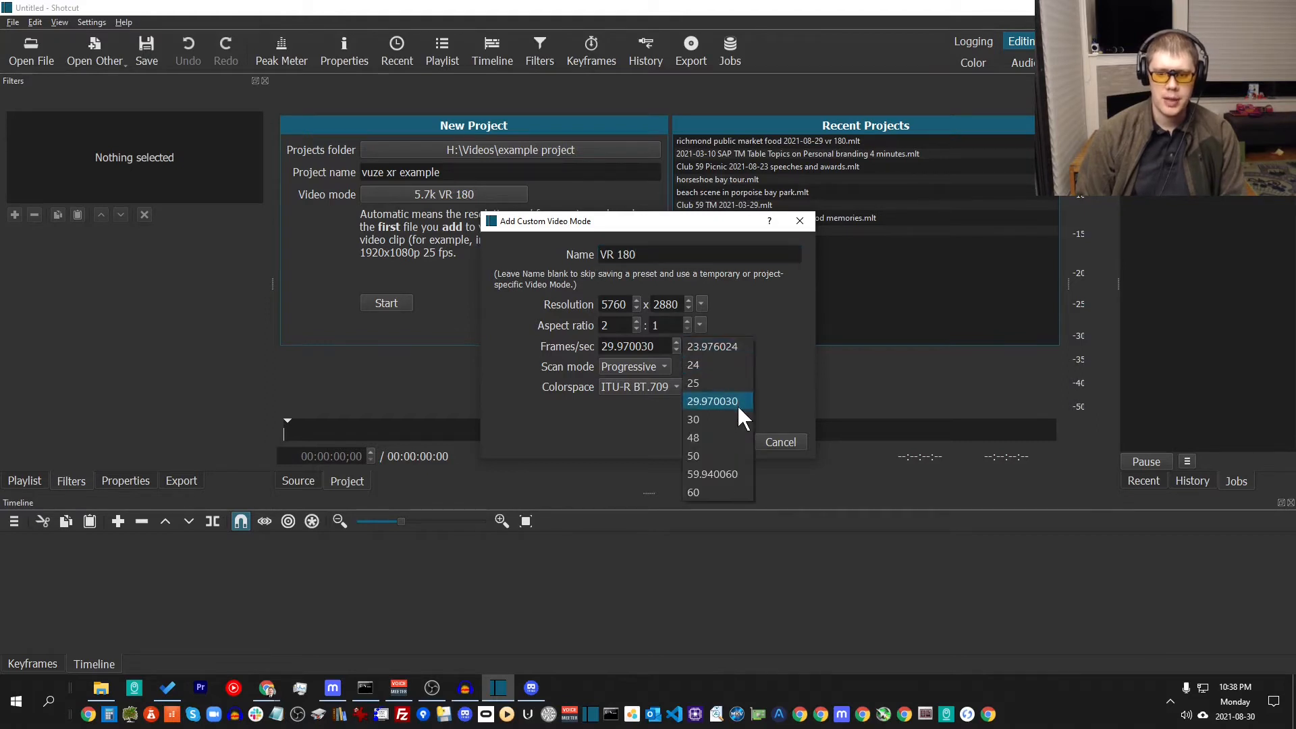
click(695, 402)
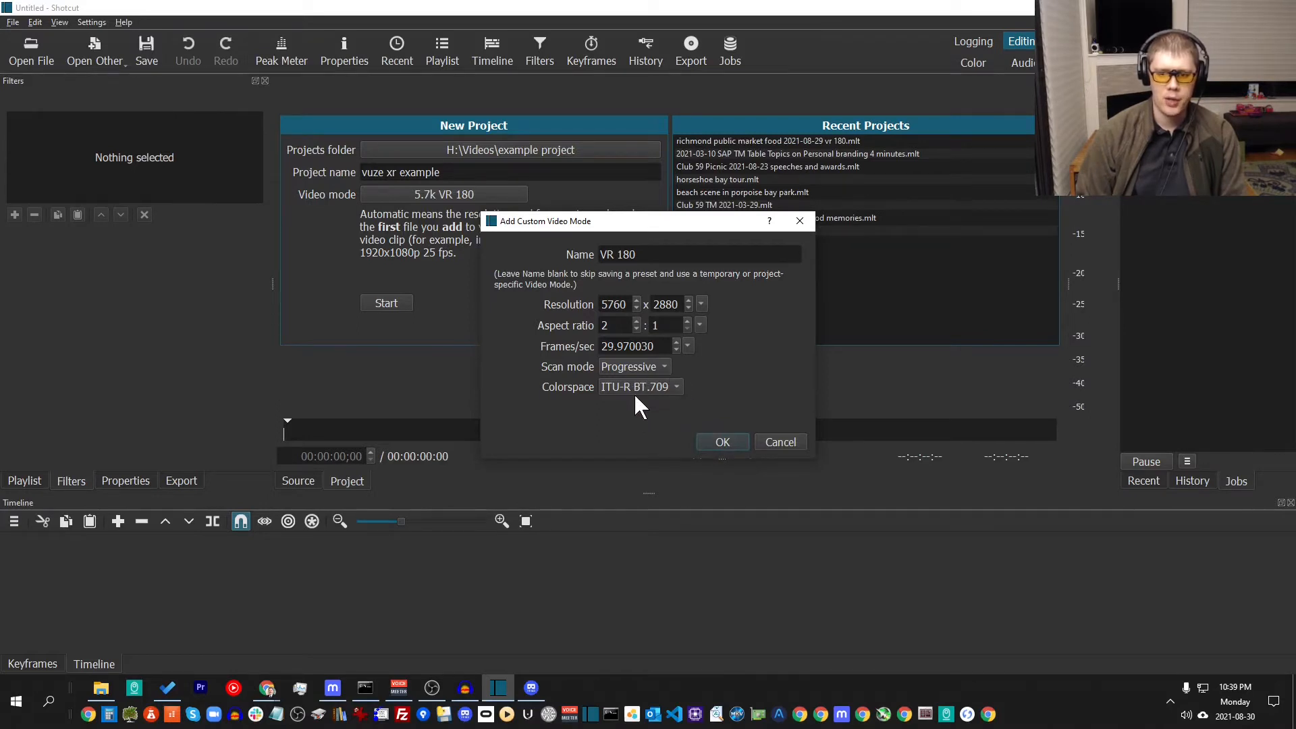
click(776, 444)
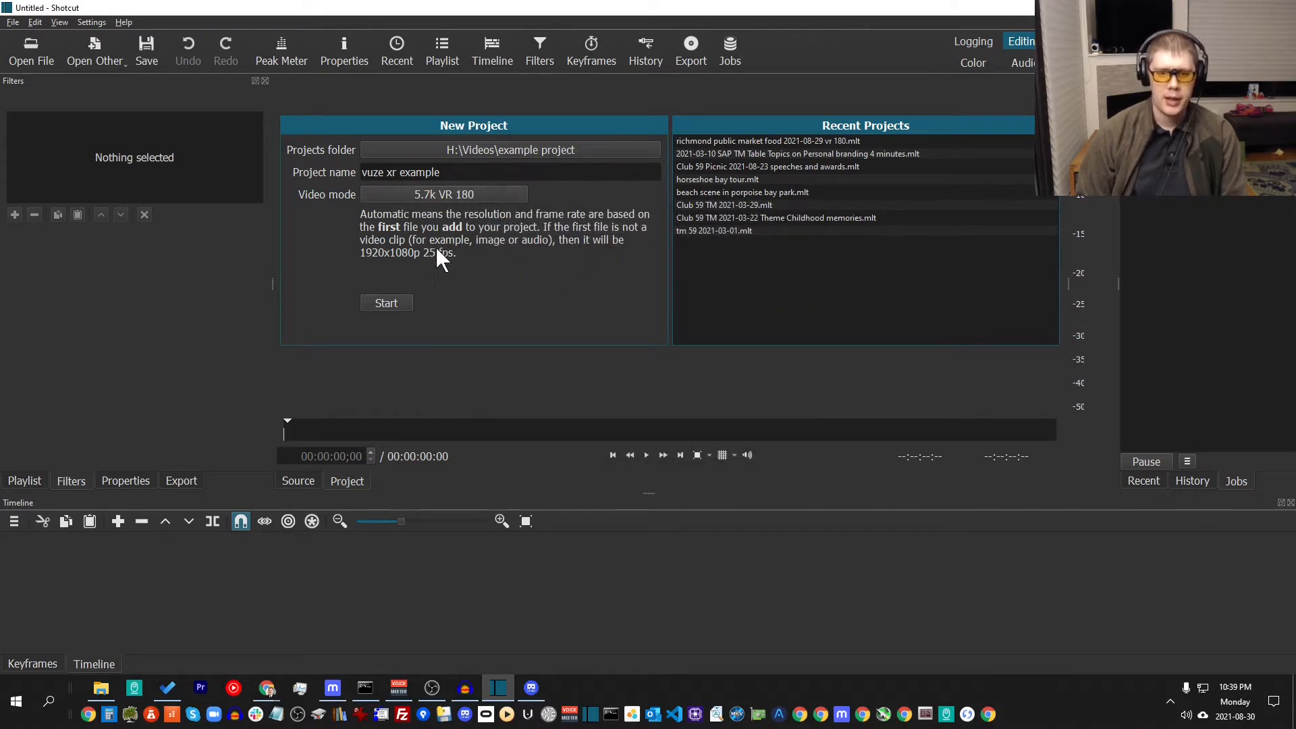
Start the vuze xr example project and add HET_0263_render.mp4 from the h.264 render footage folder to the playlist.
click(396, 305)
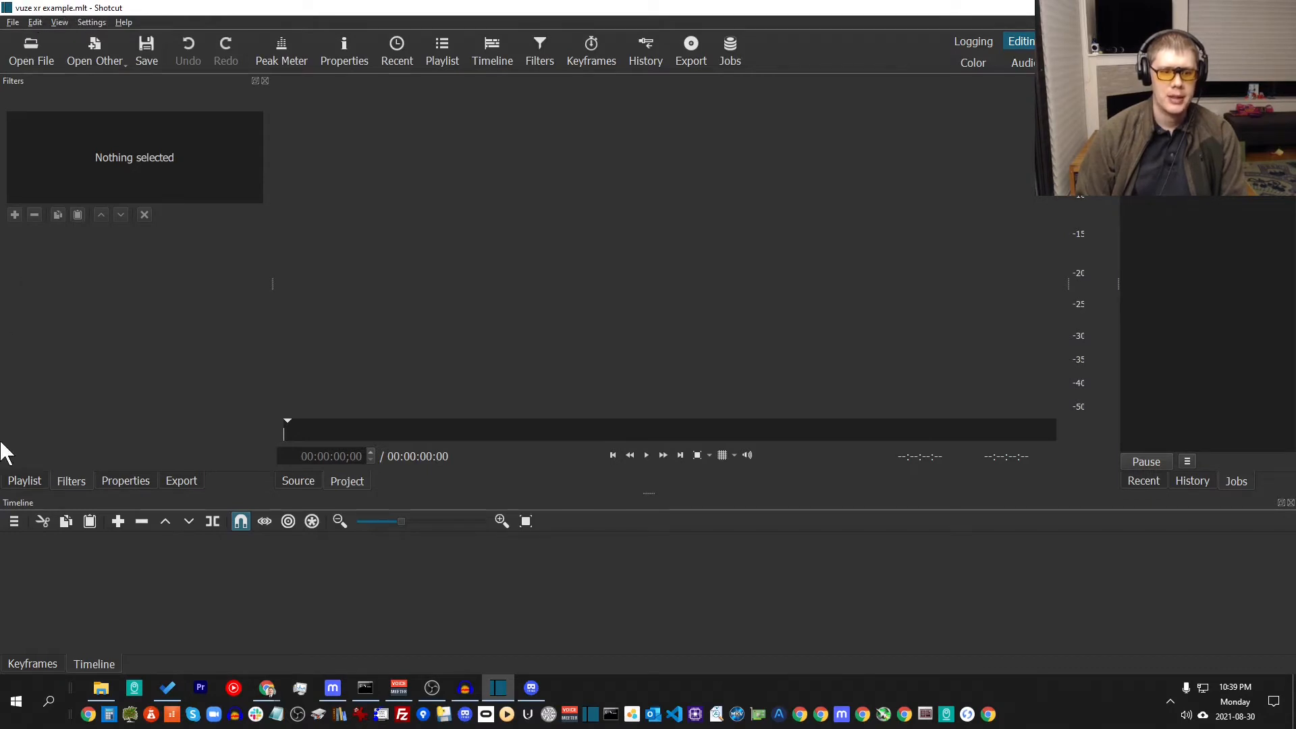
click(30, 481)
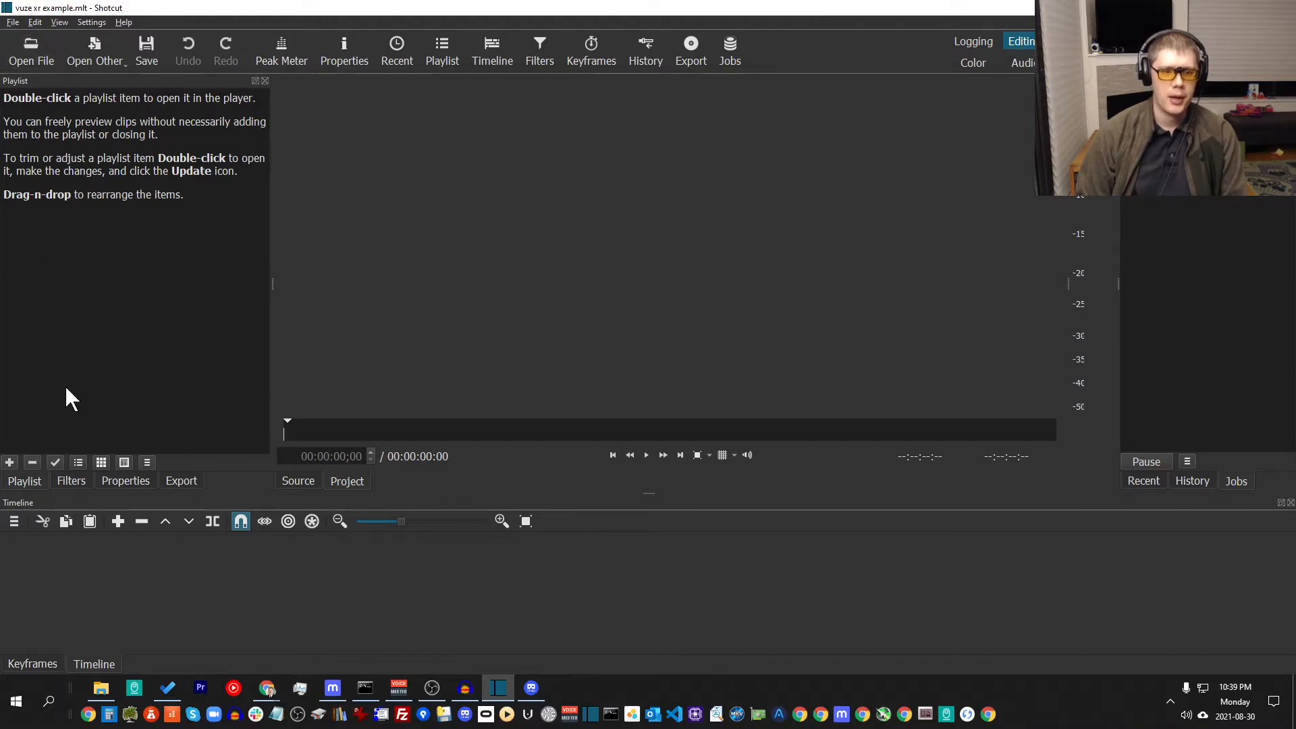
click(101, 688)
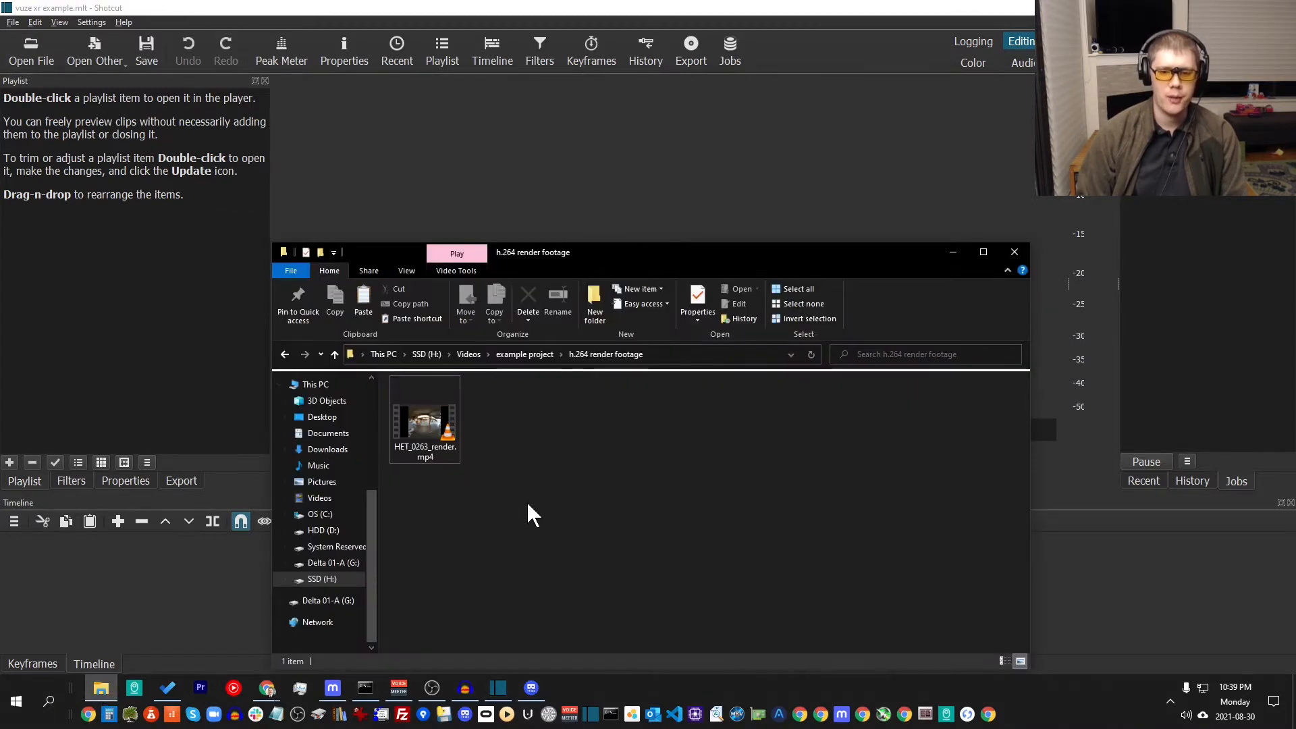
drag(434, 453, 111, 246)
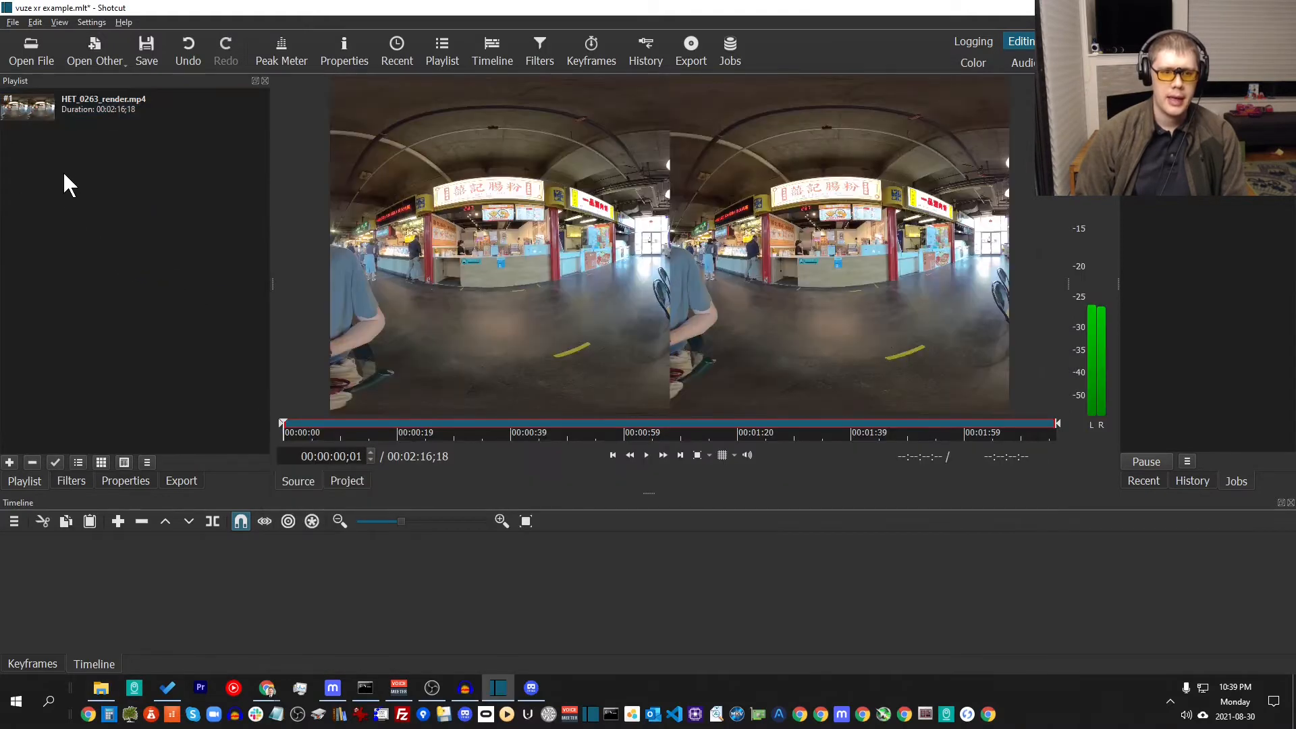
Preview the source clip from about 12 seconds in and pause it shortly after.
click(350, 438)
key(space)
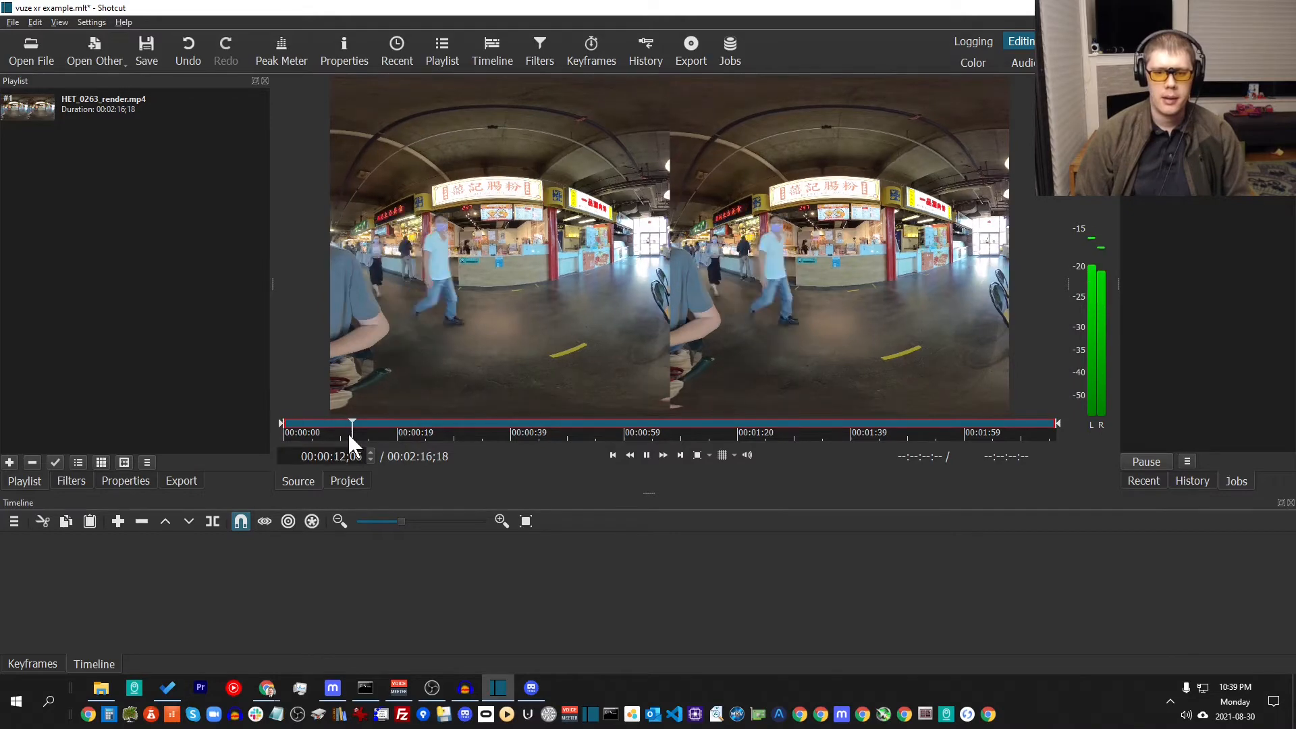
key(space)
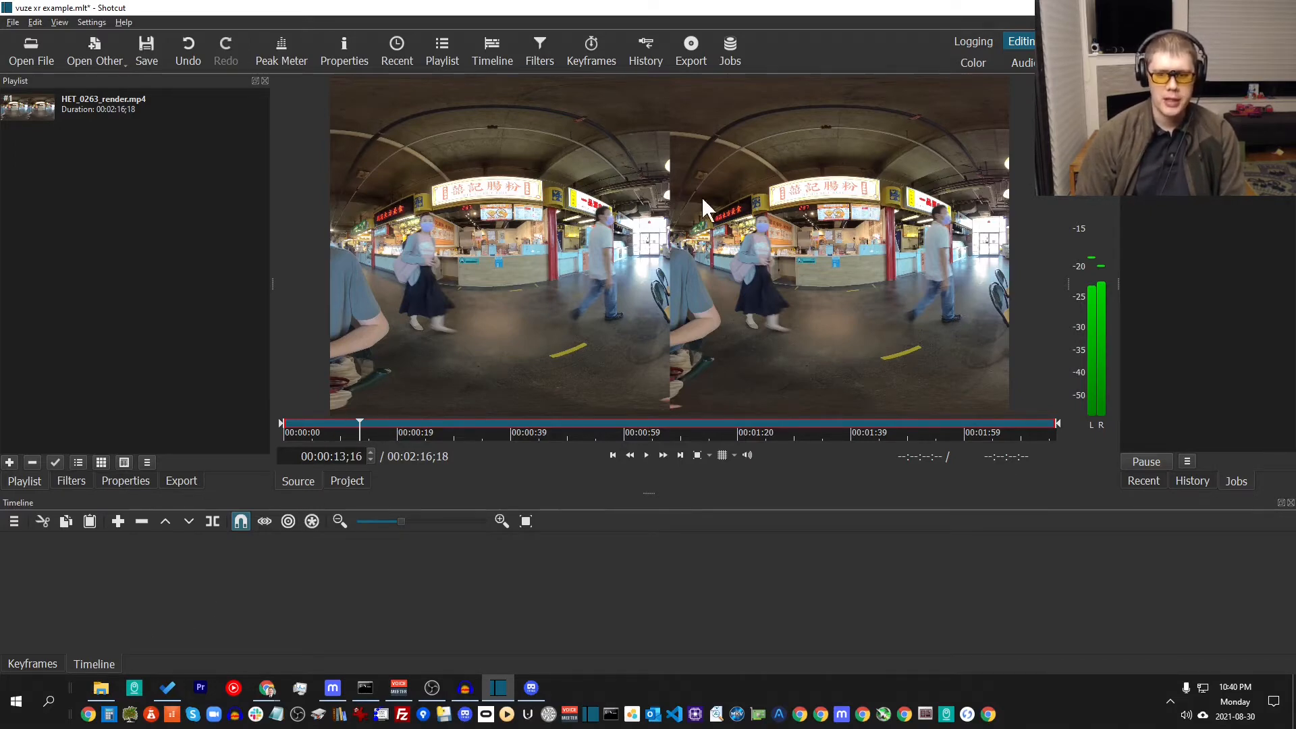
Add HET_0263_render.mp4 to video track V1 and split it at 00:00:51;08 and 00:01:12;08.
click(189, 520)
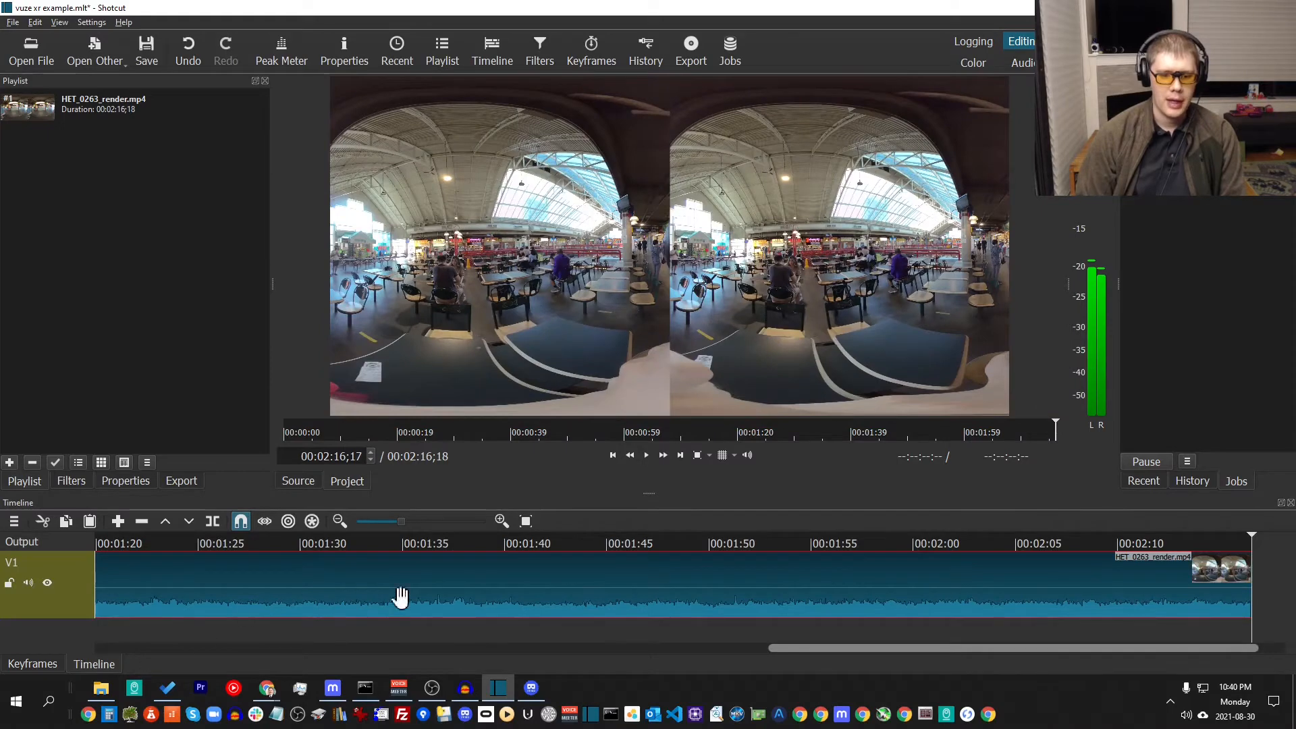
click(525, 521)
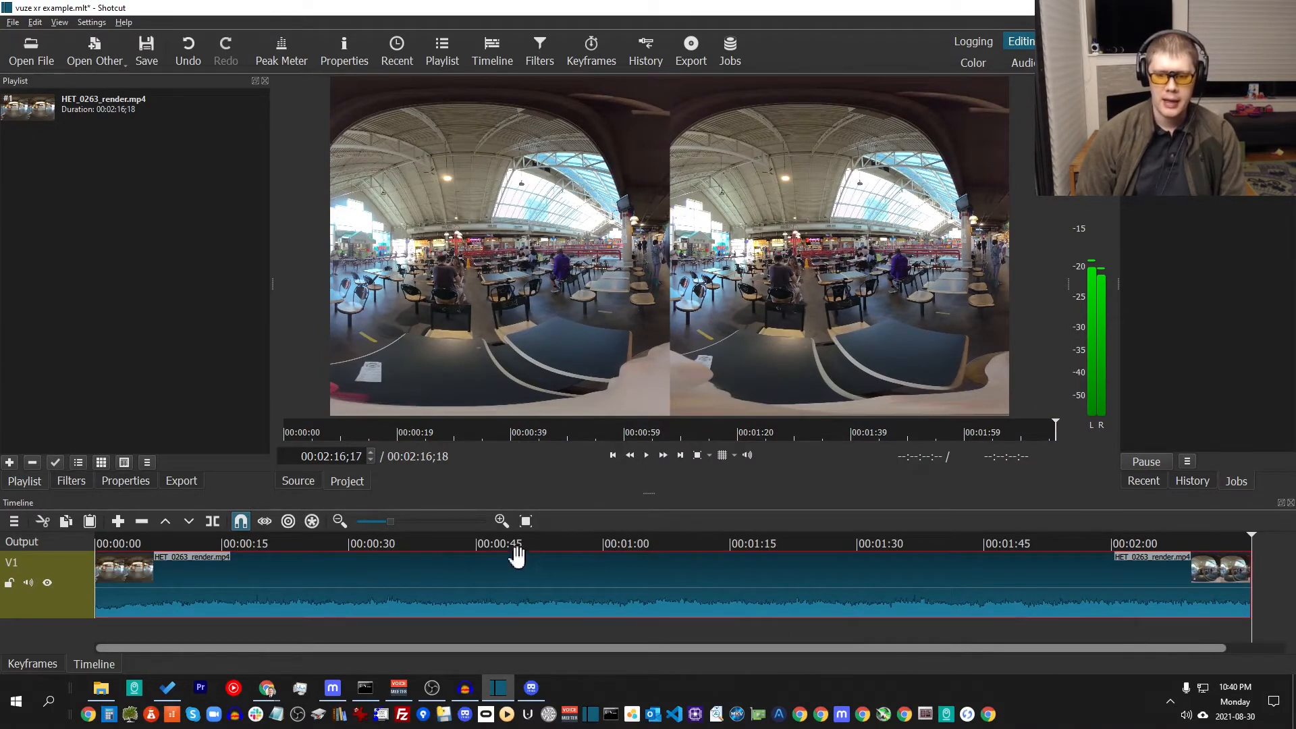
drag(484, 542, 529, 546)
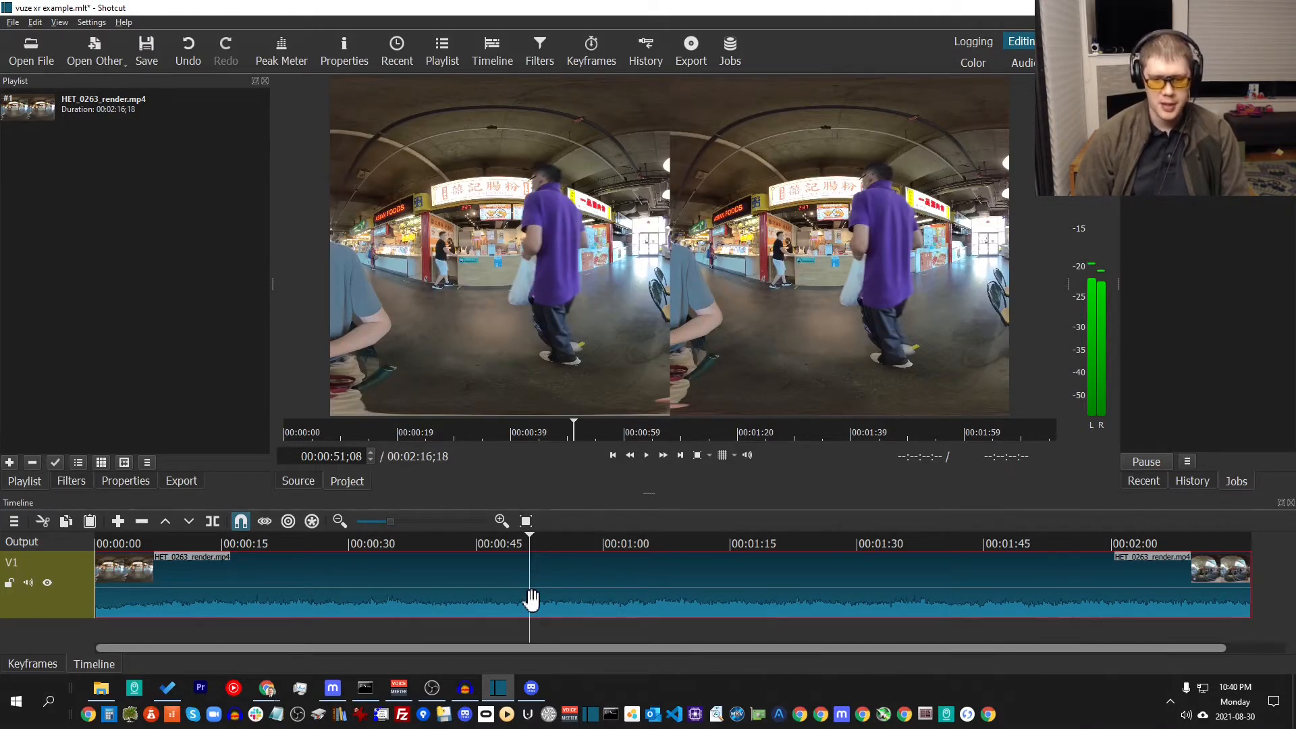
key(s)
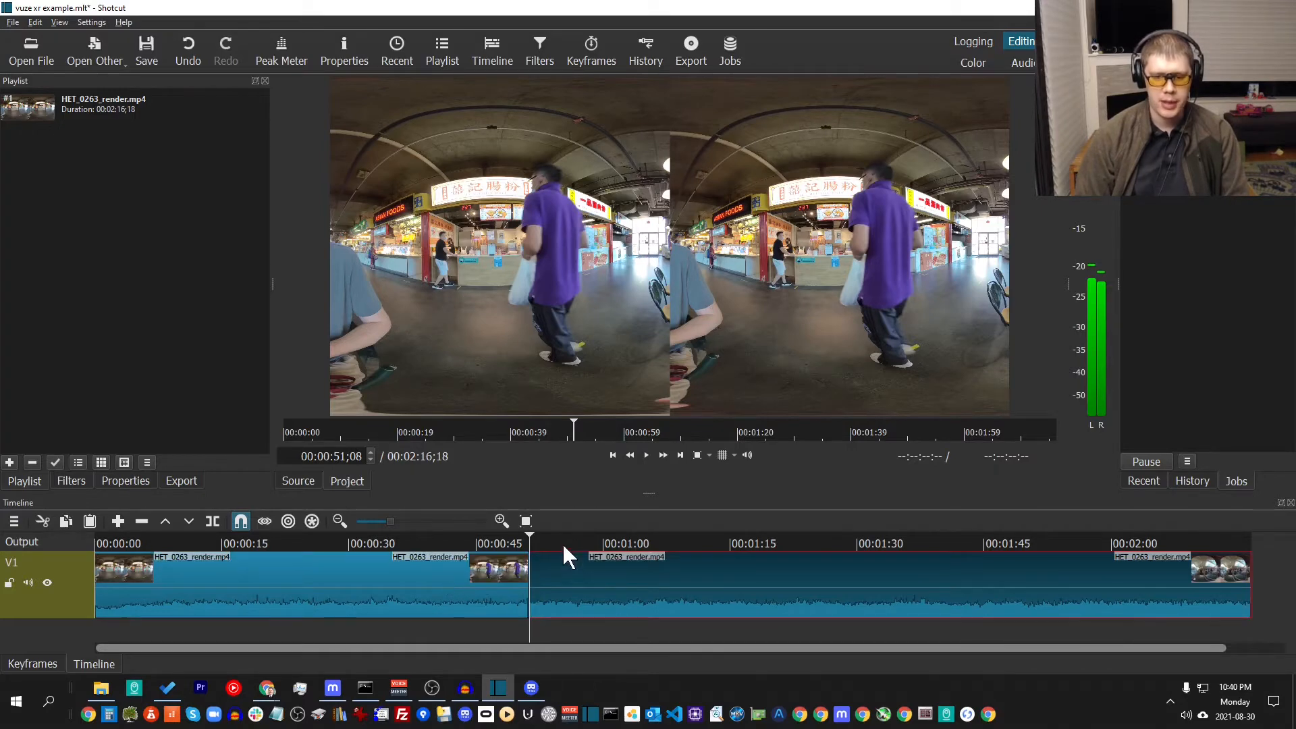
click(706, 539)
key(s)
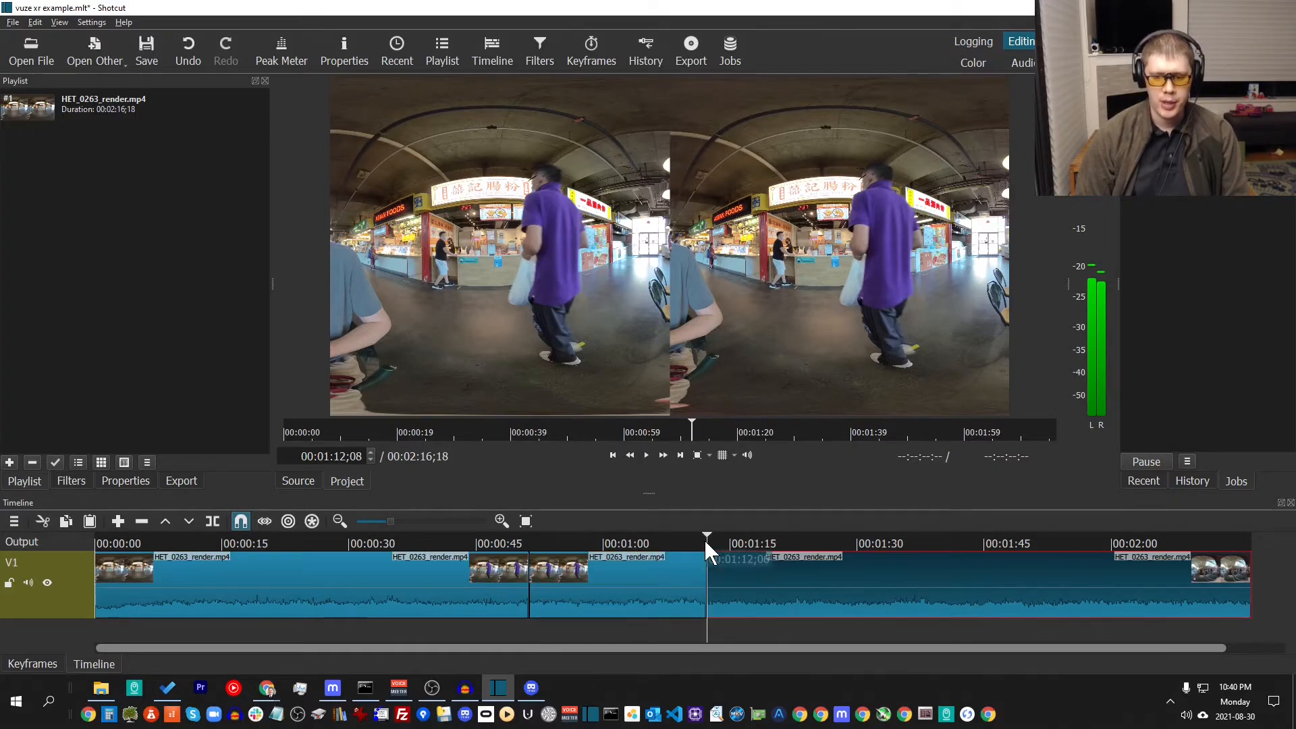
Lift the middle section off track V1, and move the last clip back to overlap the first clip's end with a short transition.
click(618, 582)
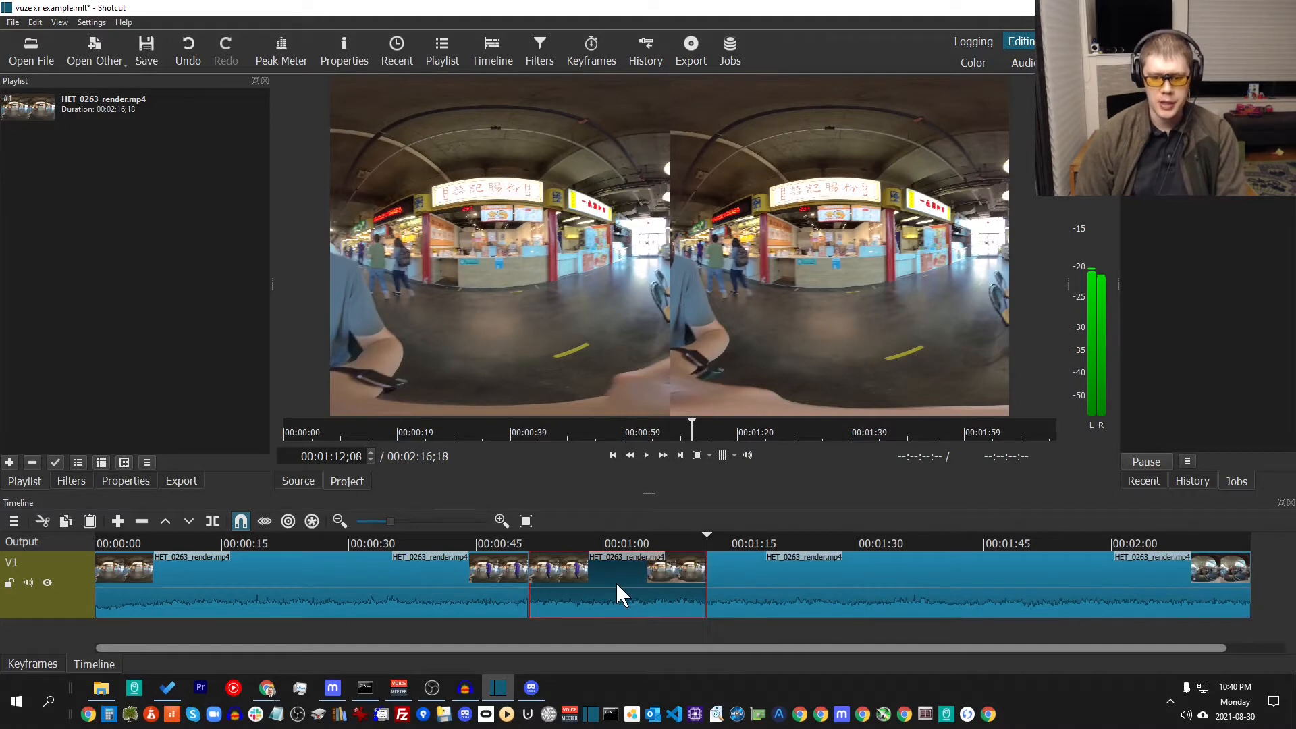
key(z)
click(597, 582)
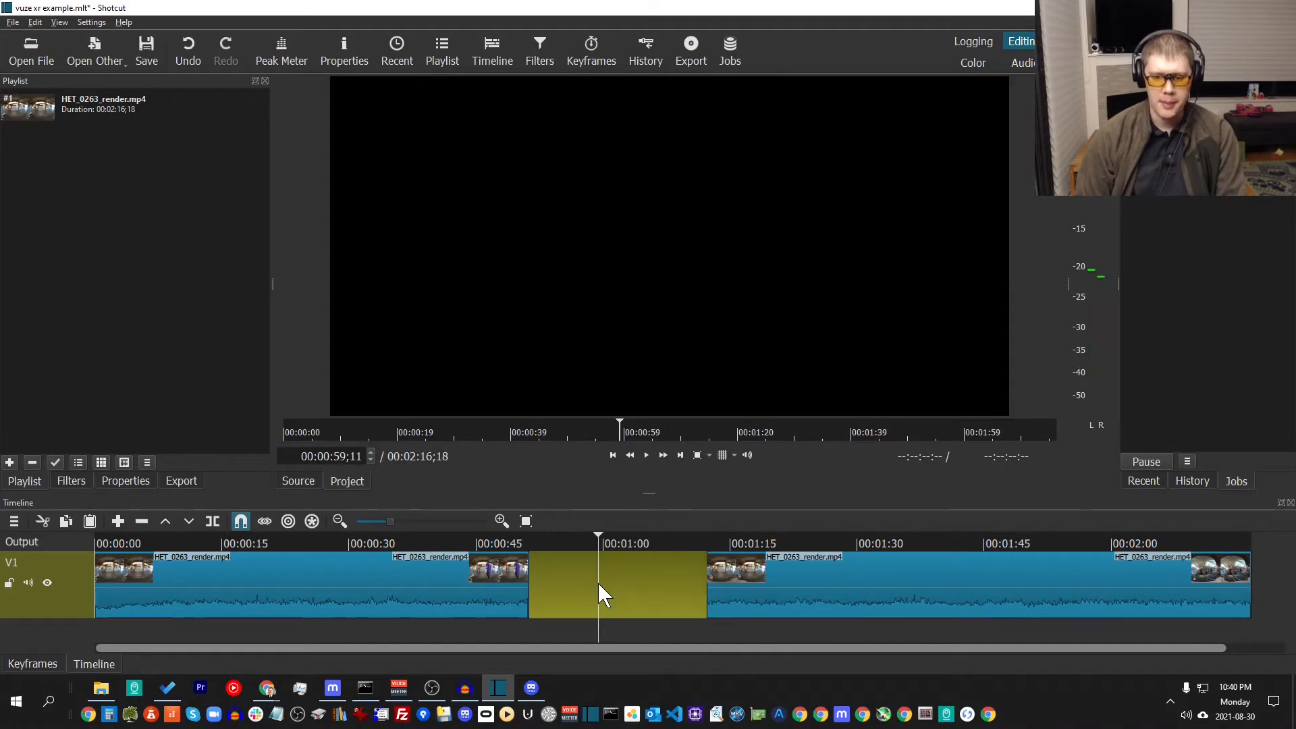
drag(790, 591, 631, 605)
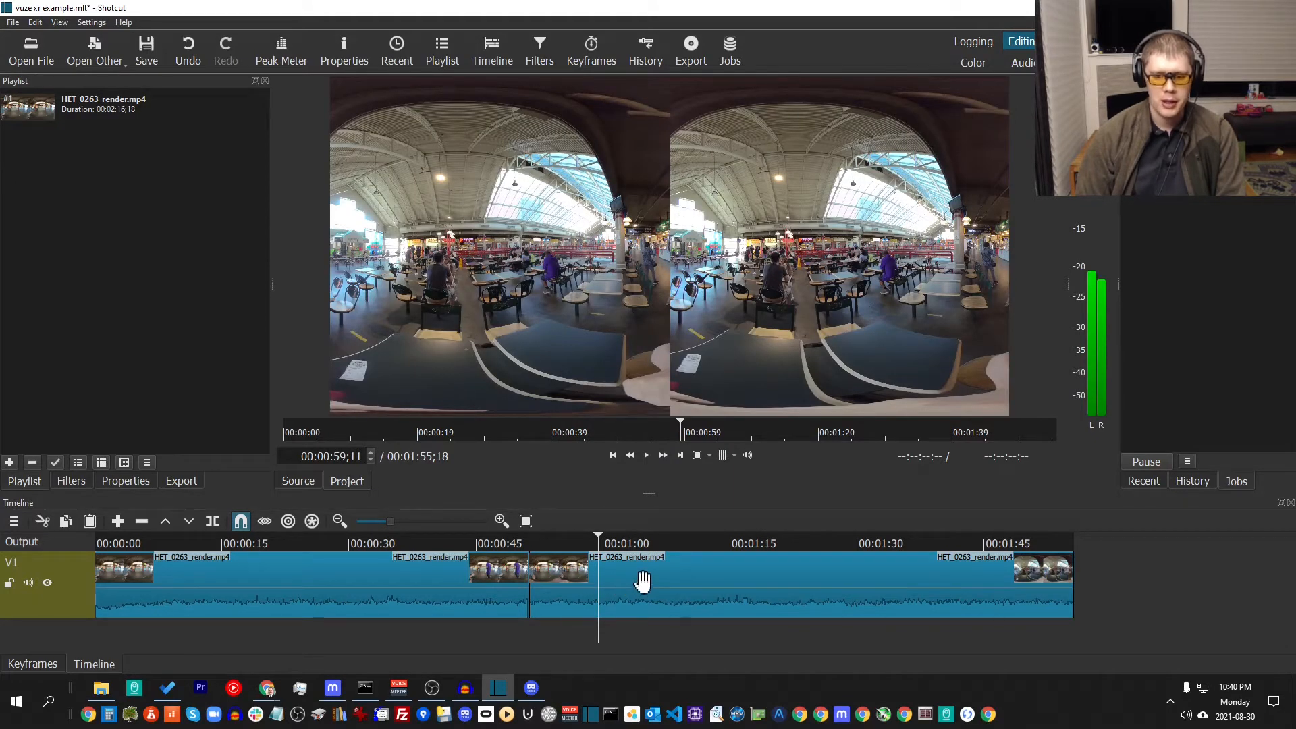
drag(642, 581, 629, 582)
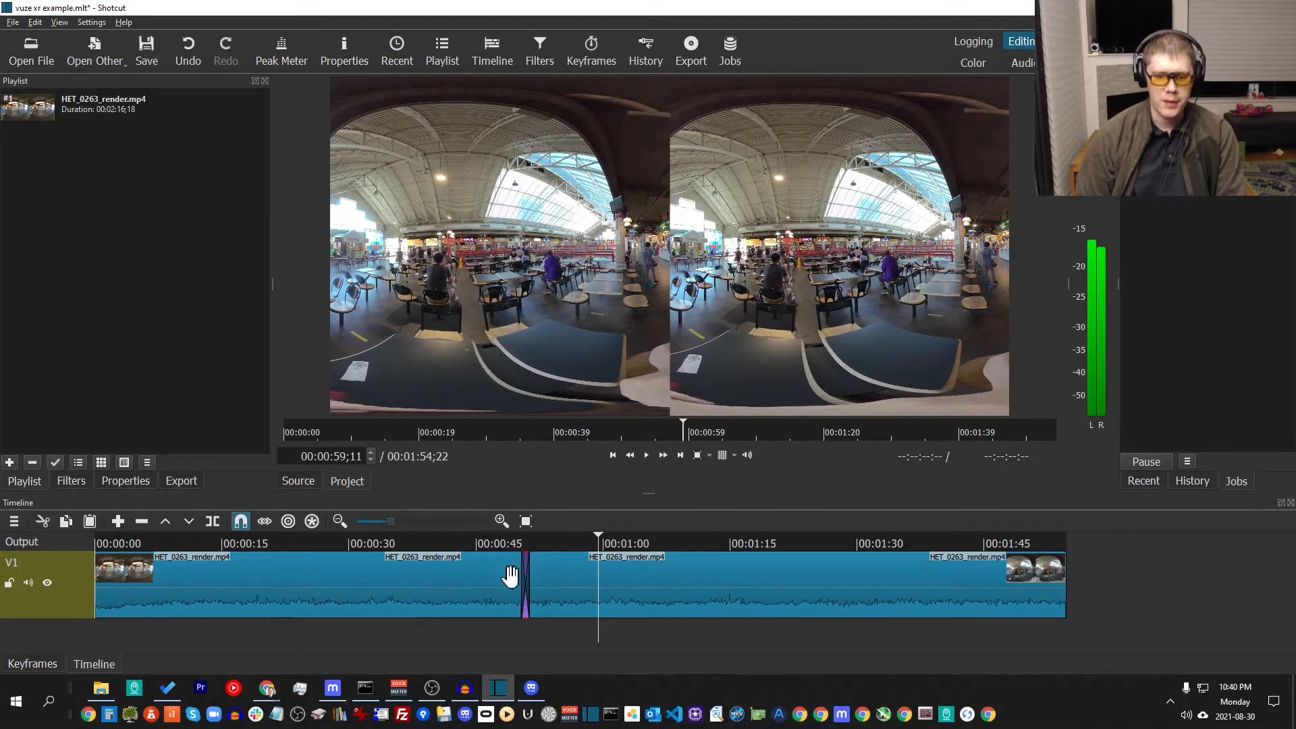
Try a plain trim of the first clip's start at 00:00:04;11, undo it, and ripple-trim the start there instead.
click(175, 580)
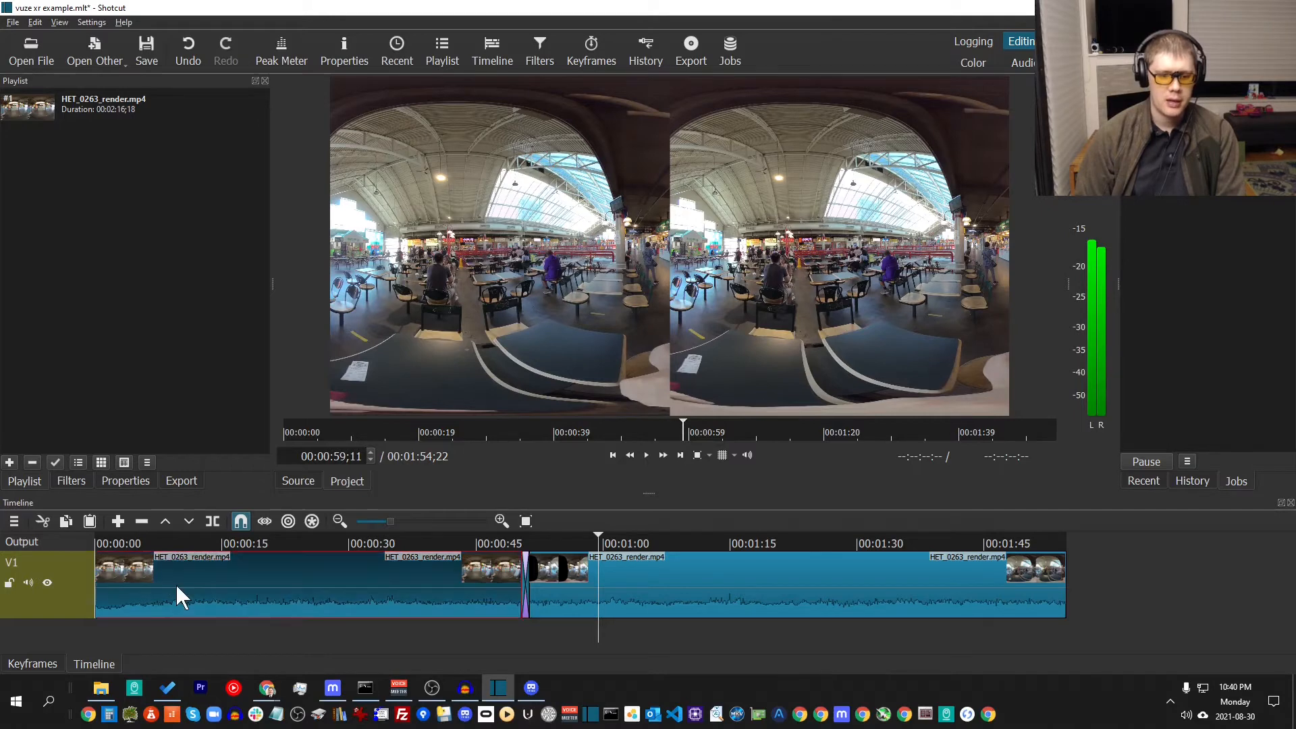
click(134, 540)
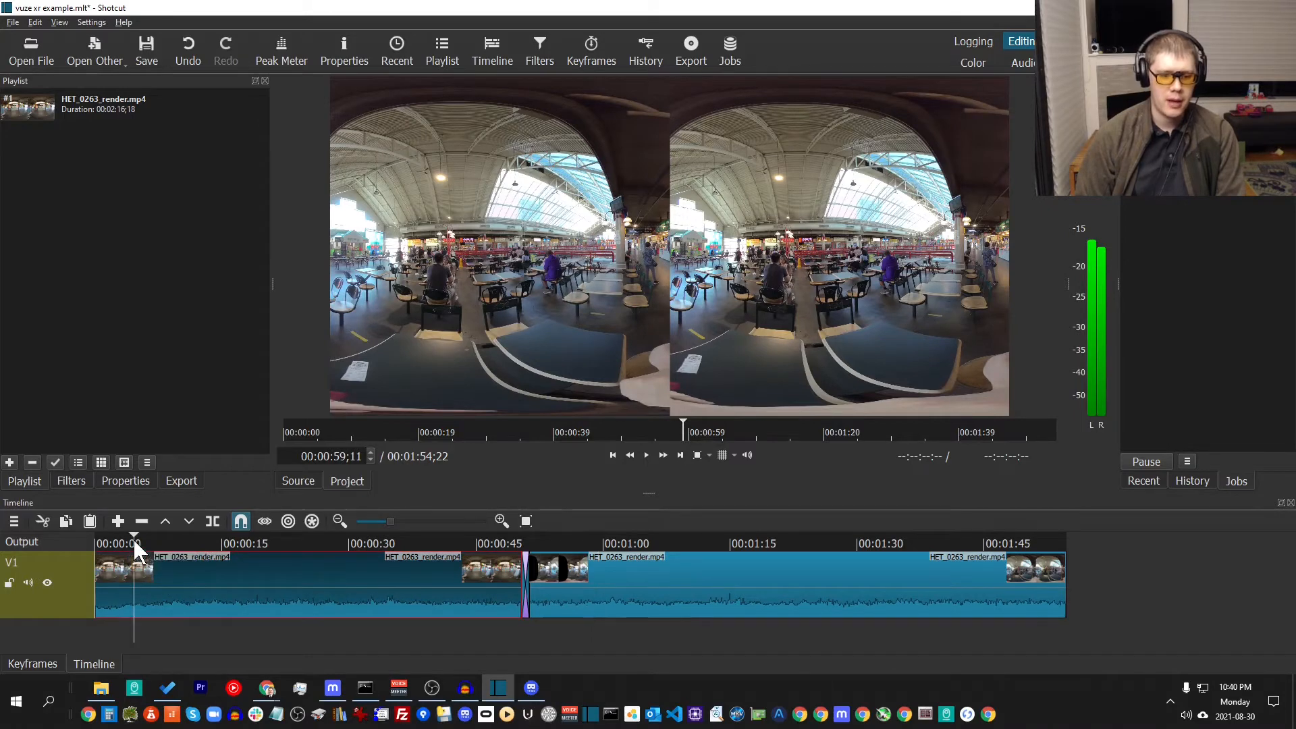
mouse_move(134, 542)
mouse_down()
mouse_move(165, 537)
mouse_move(131, 541)
mouse_up()
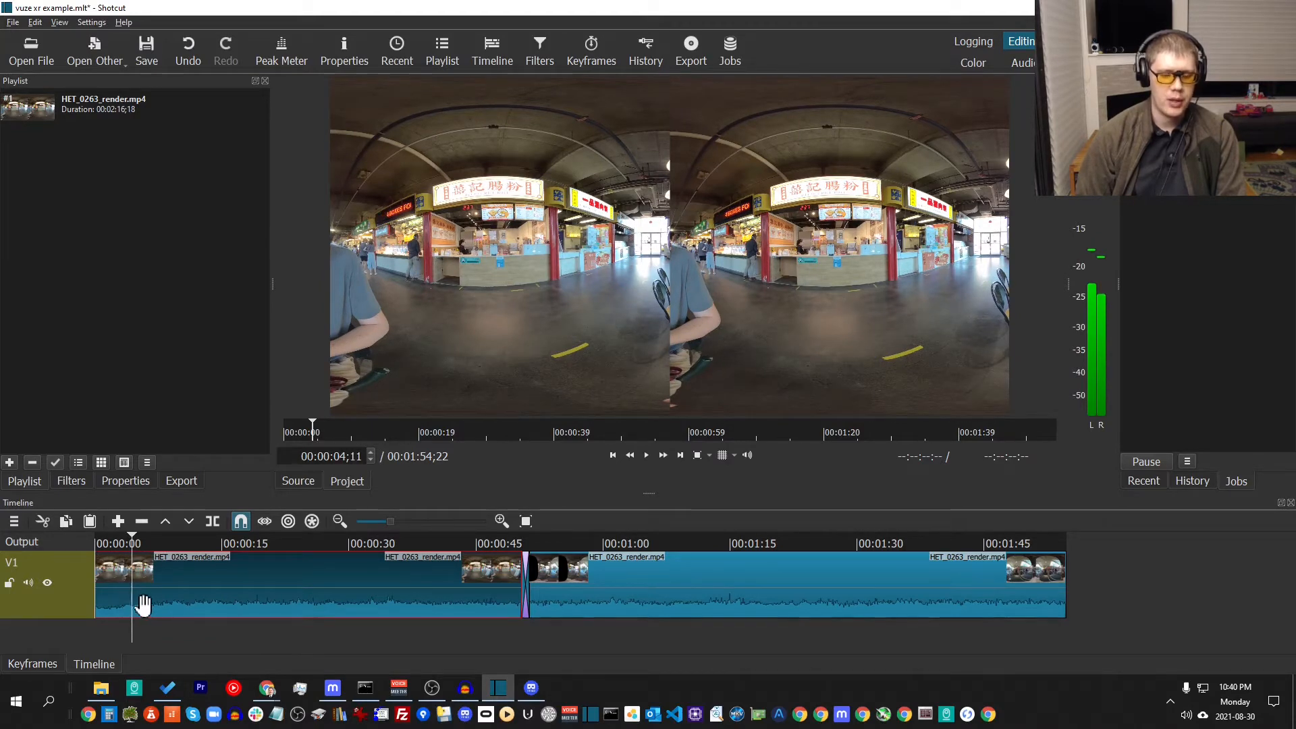
key(i)
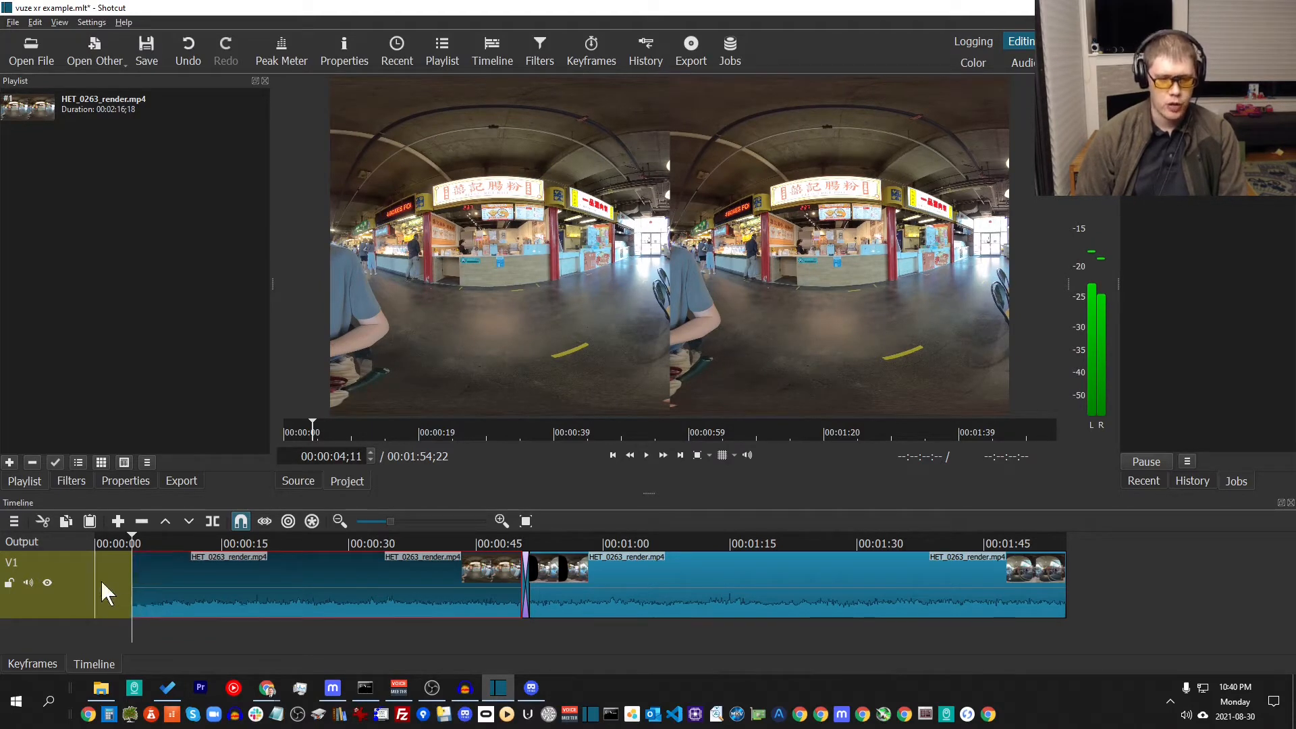
key(ctrl+z)
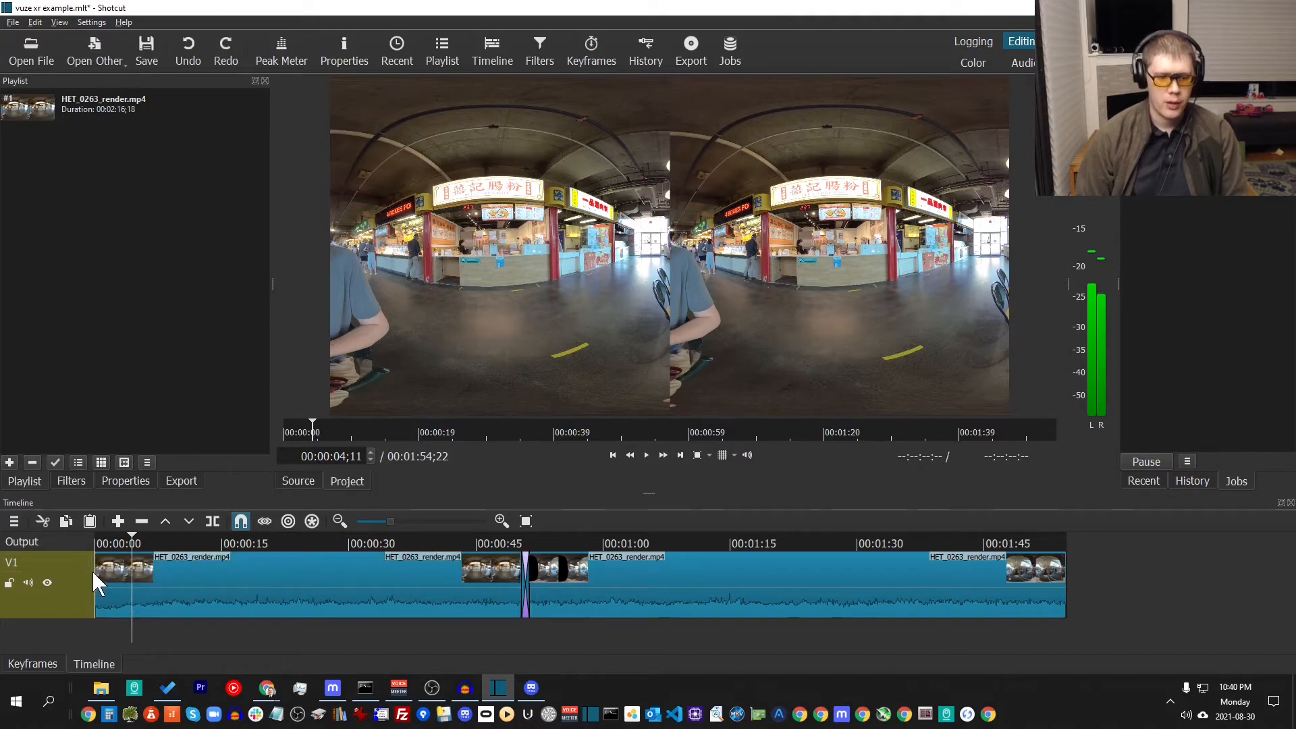
key(shift+i)
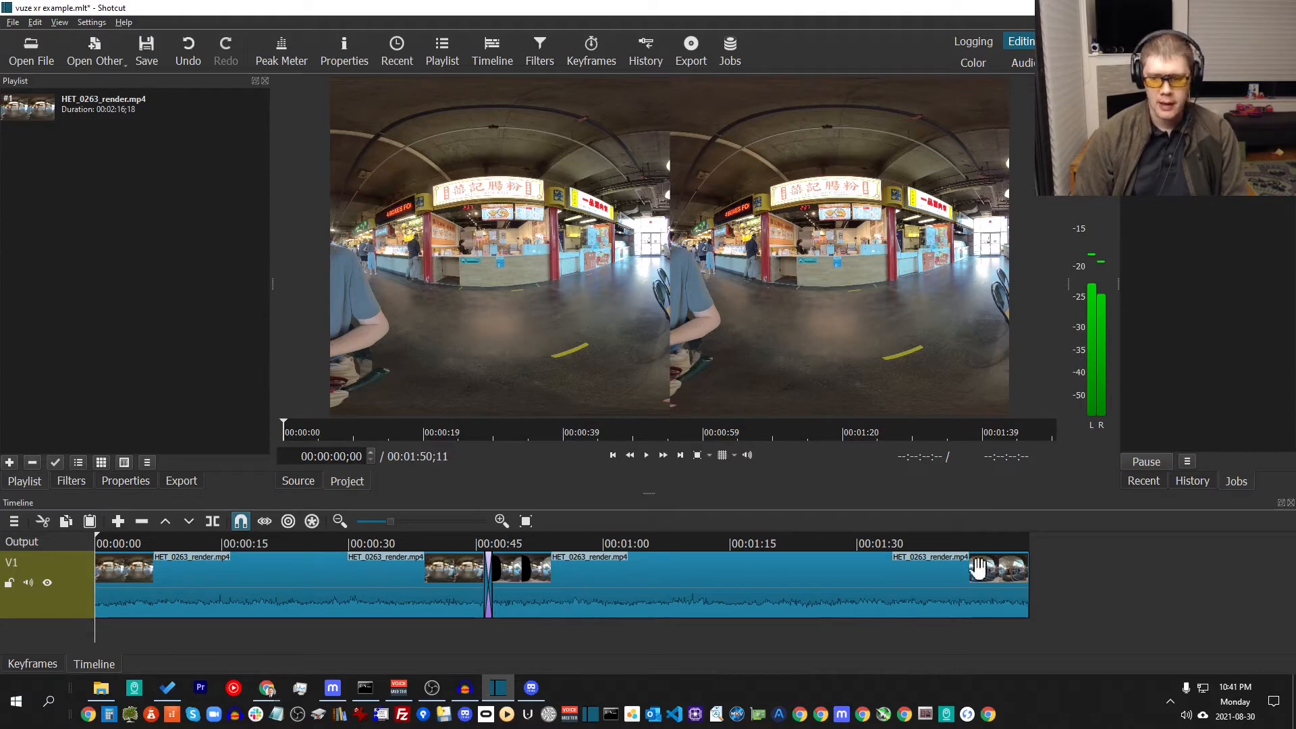
Try ripple-trimming the end of the last clip at about 00:01:47;07, and undo each trim.
click(1003, 538)
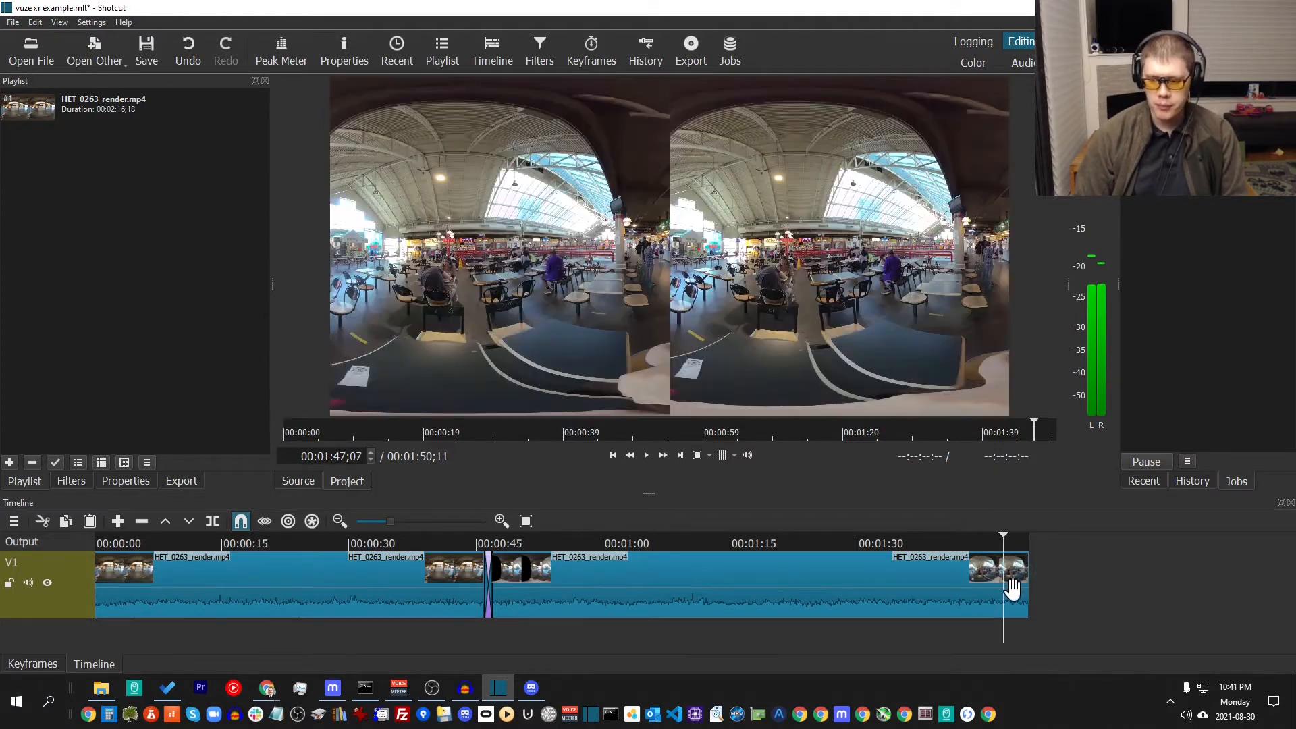
key(shift+o)
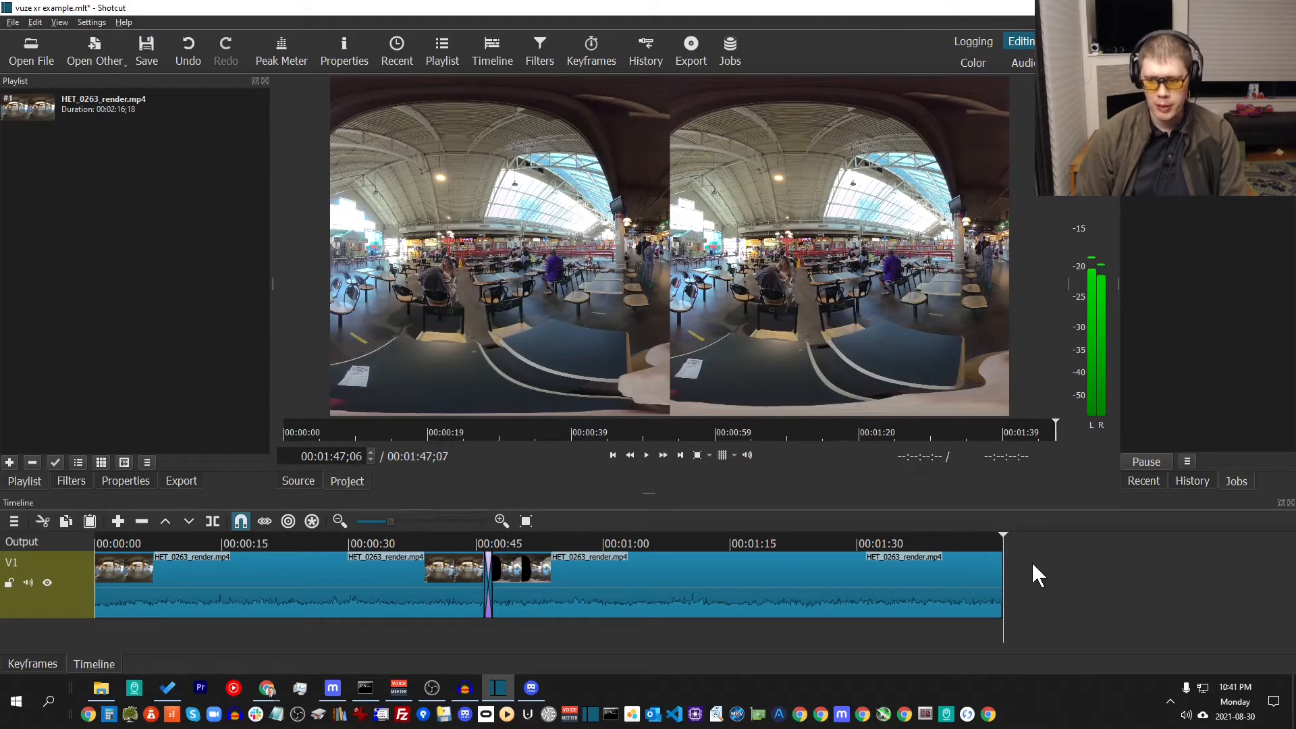
key(ctrl+z)
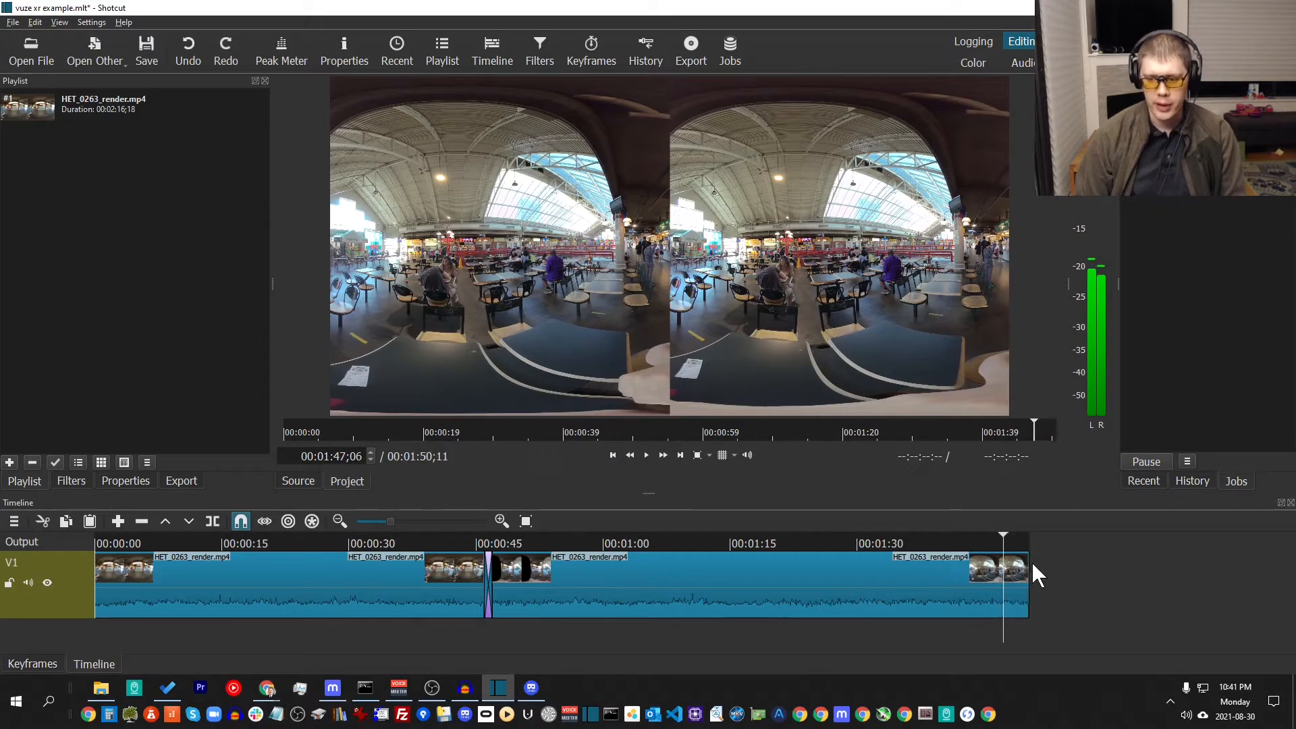
key(shift+o)
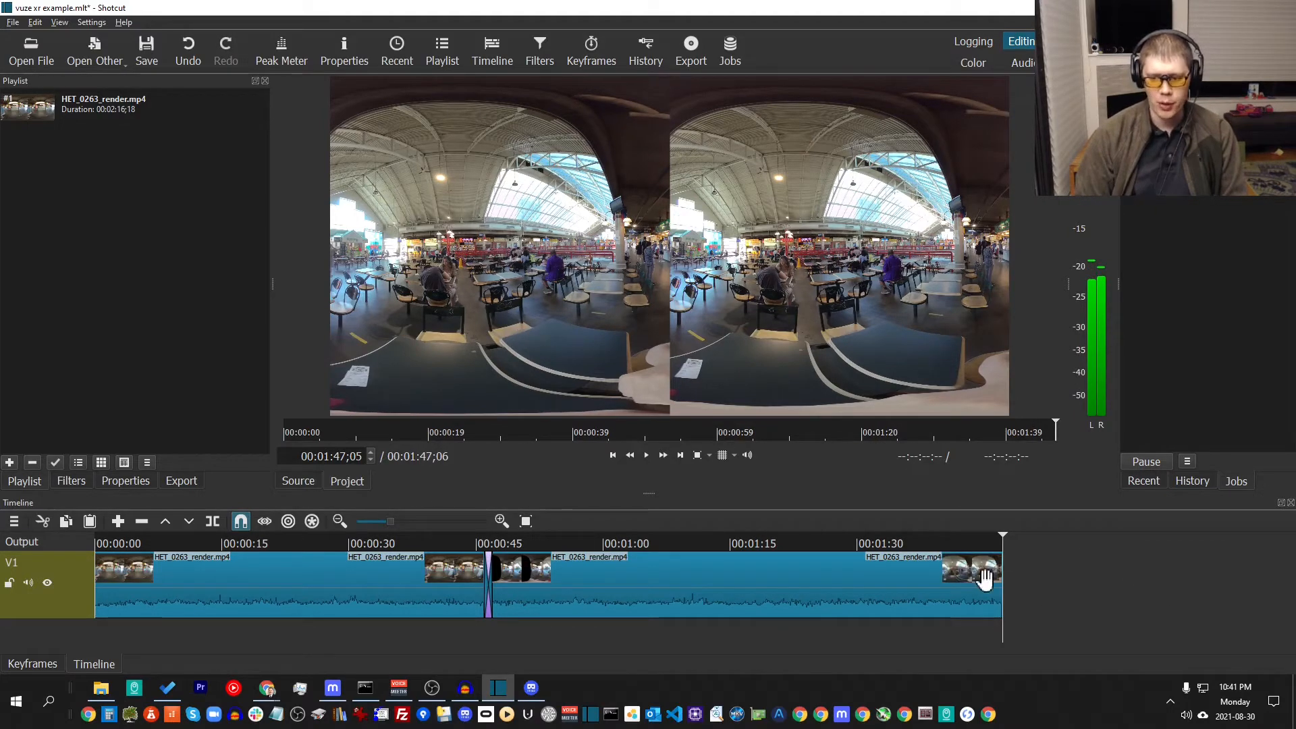
key(ctrl+z)
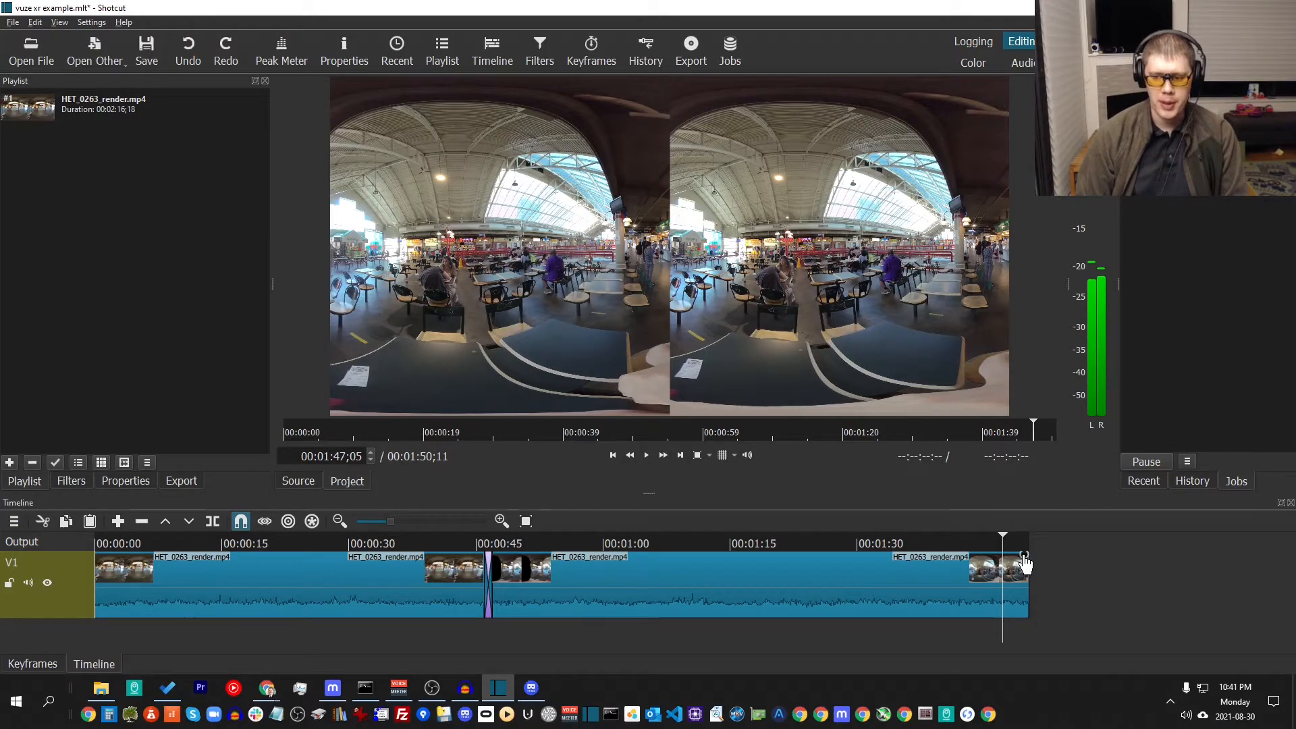
Add a fade-out of a few seconds to the end of the last clip on track V1.
drag(1023, 564, 993, 560)
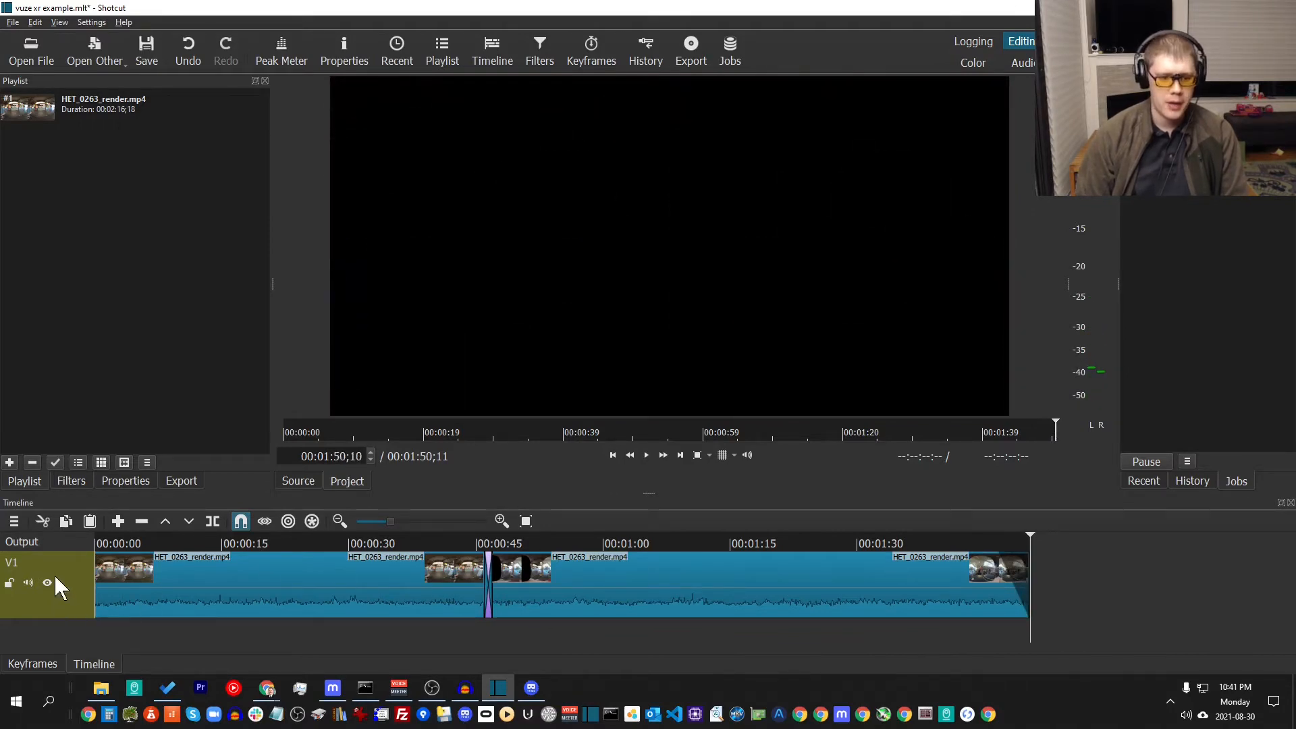
Add an audio track to the timeline using the track operations.
right_click(184, 570)
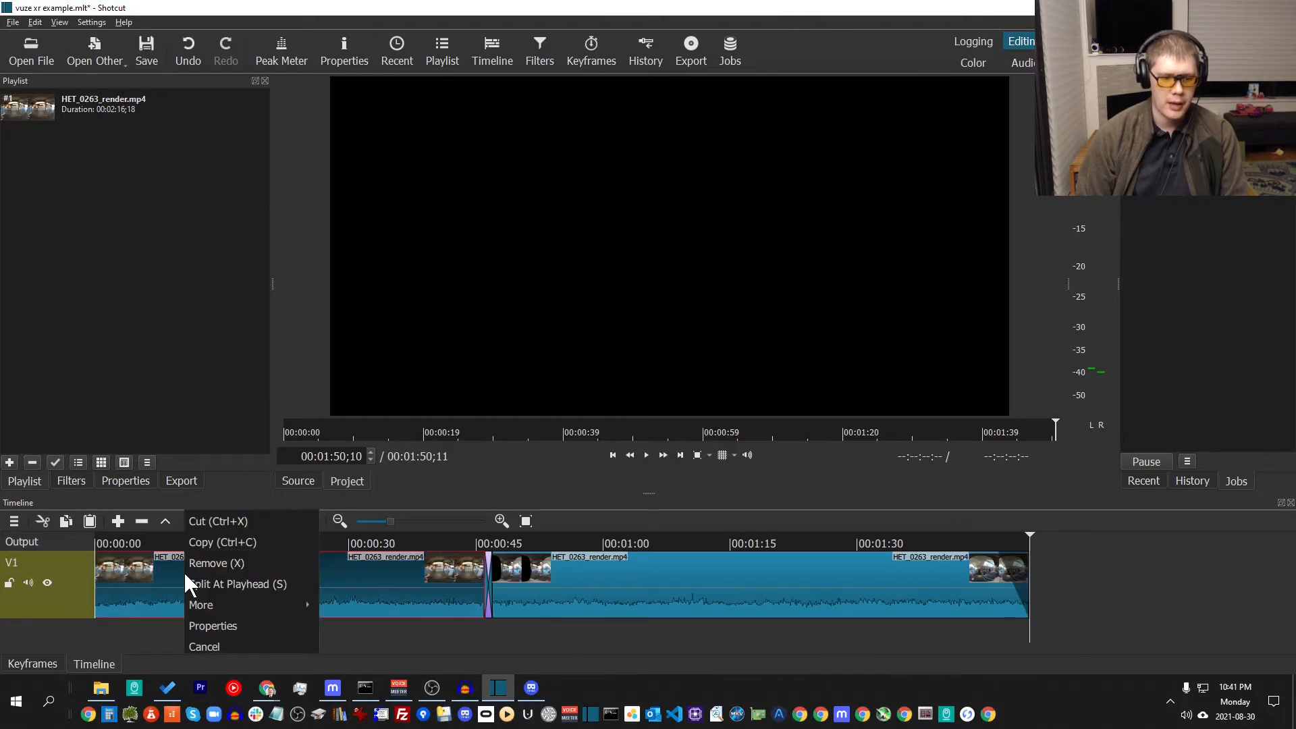
mouse_move(267, 607)
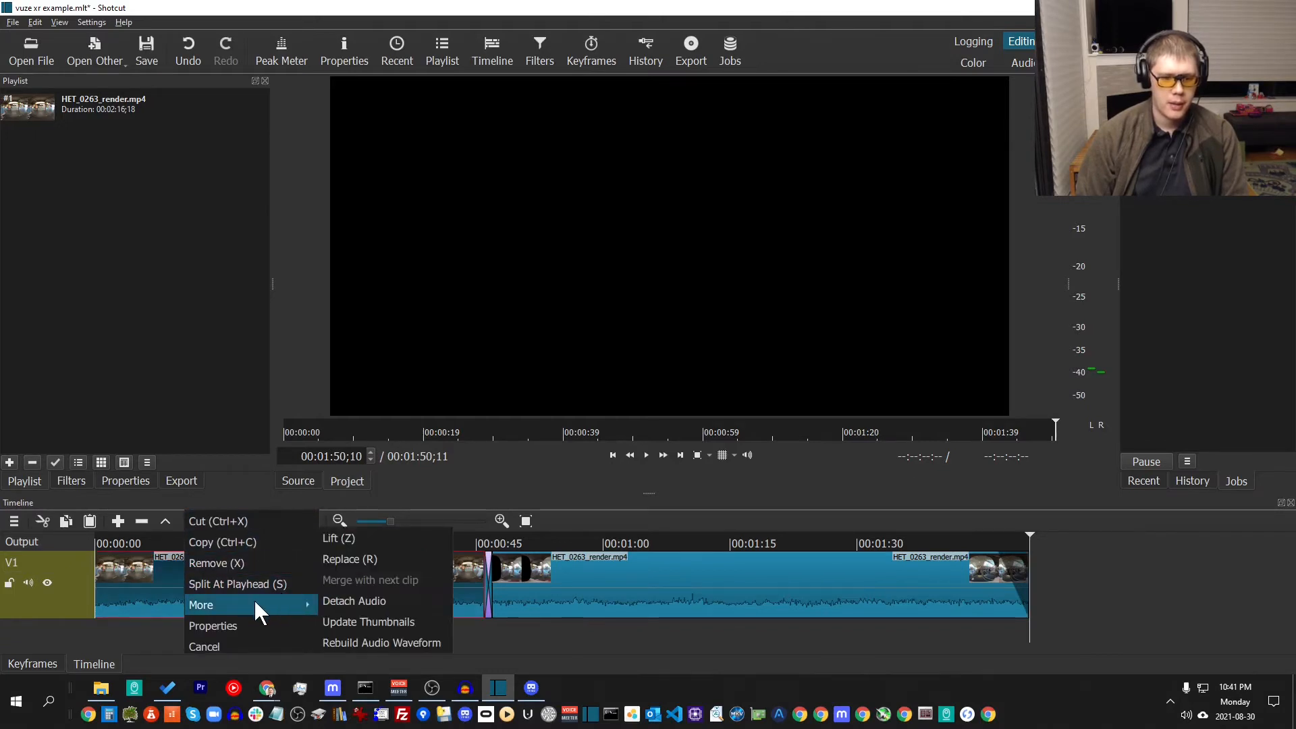
right_click(59, 573)
mouse_move(136, 541)
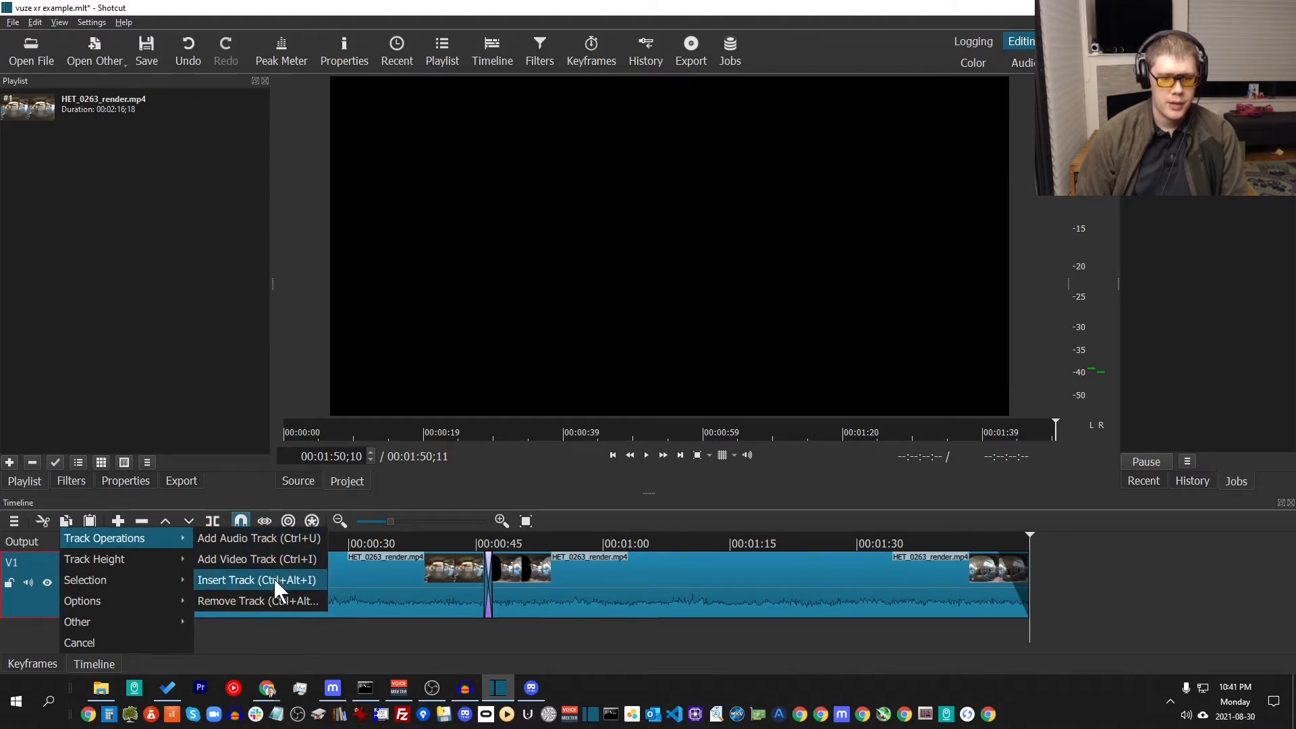
click(275, 536)
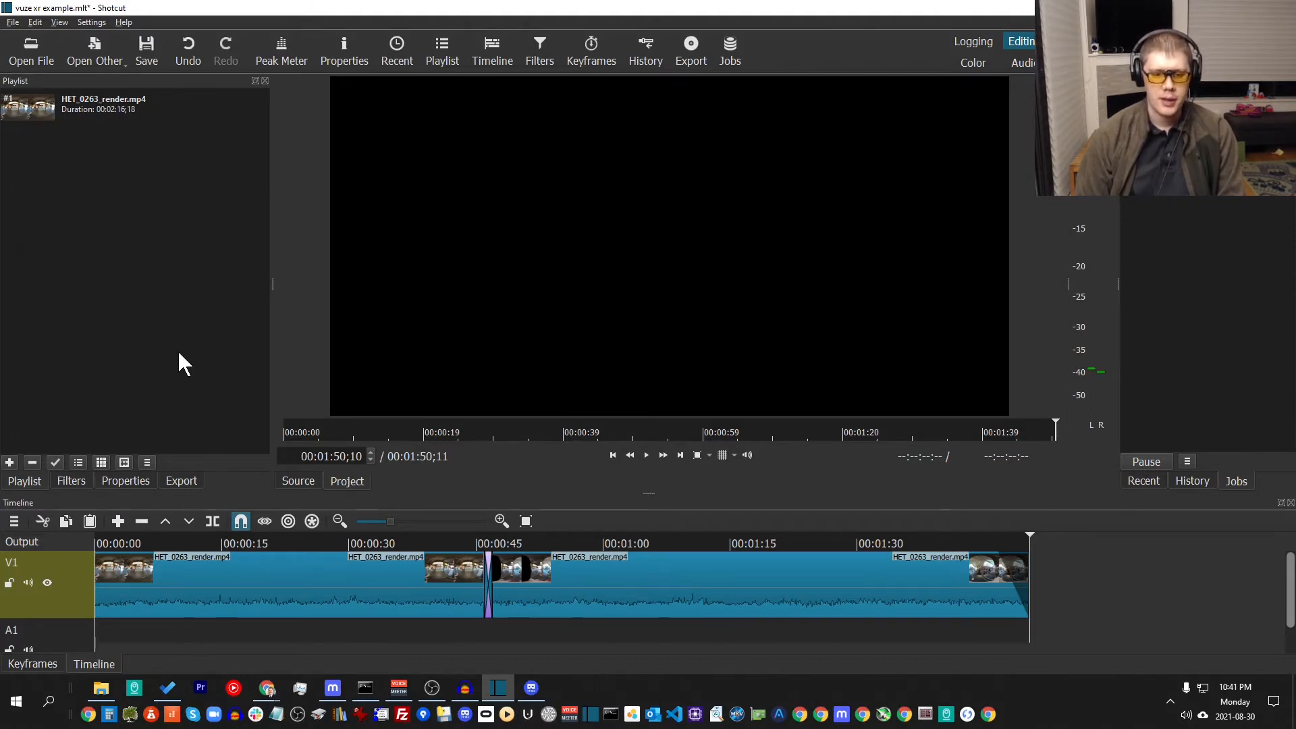
Add two video tracks, V2 and V3, above the footage track.
click(176, 543)
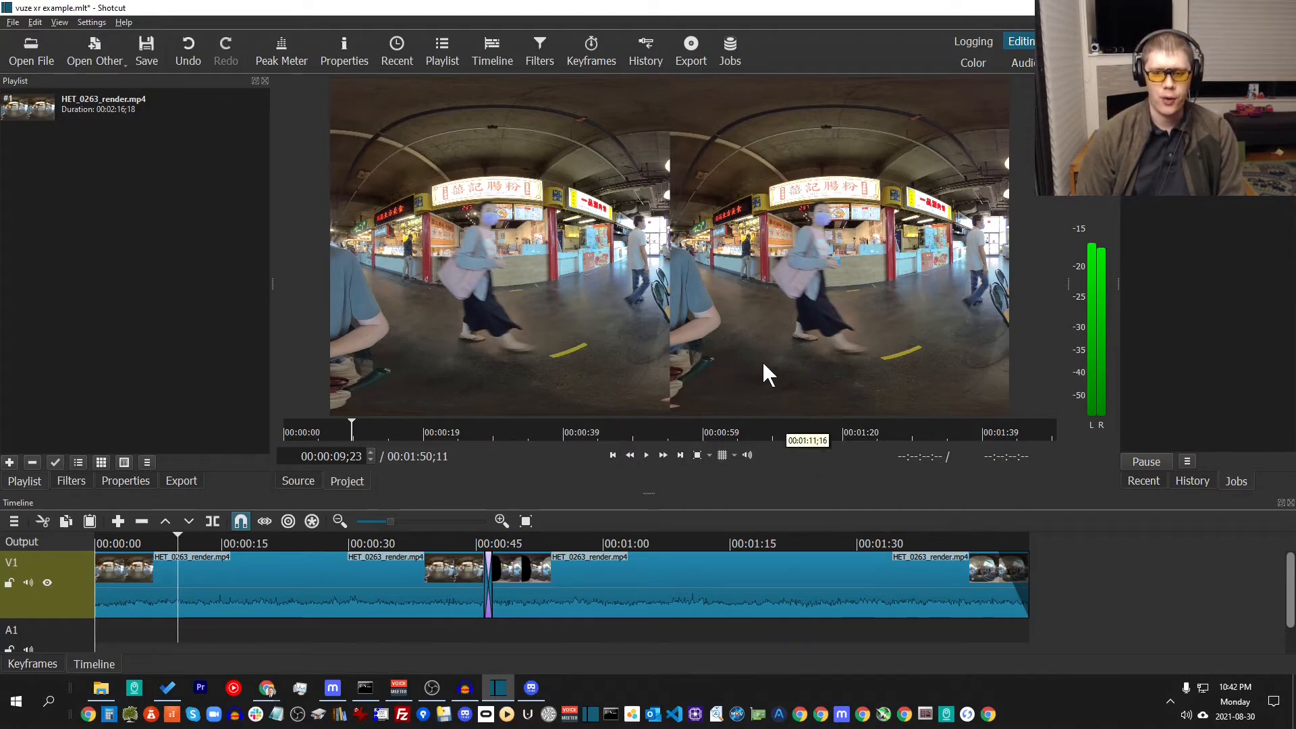
right_click(67, 570)
mouse_move(120, 539)
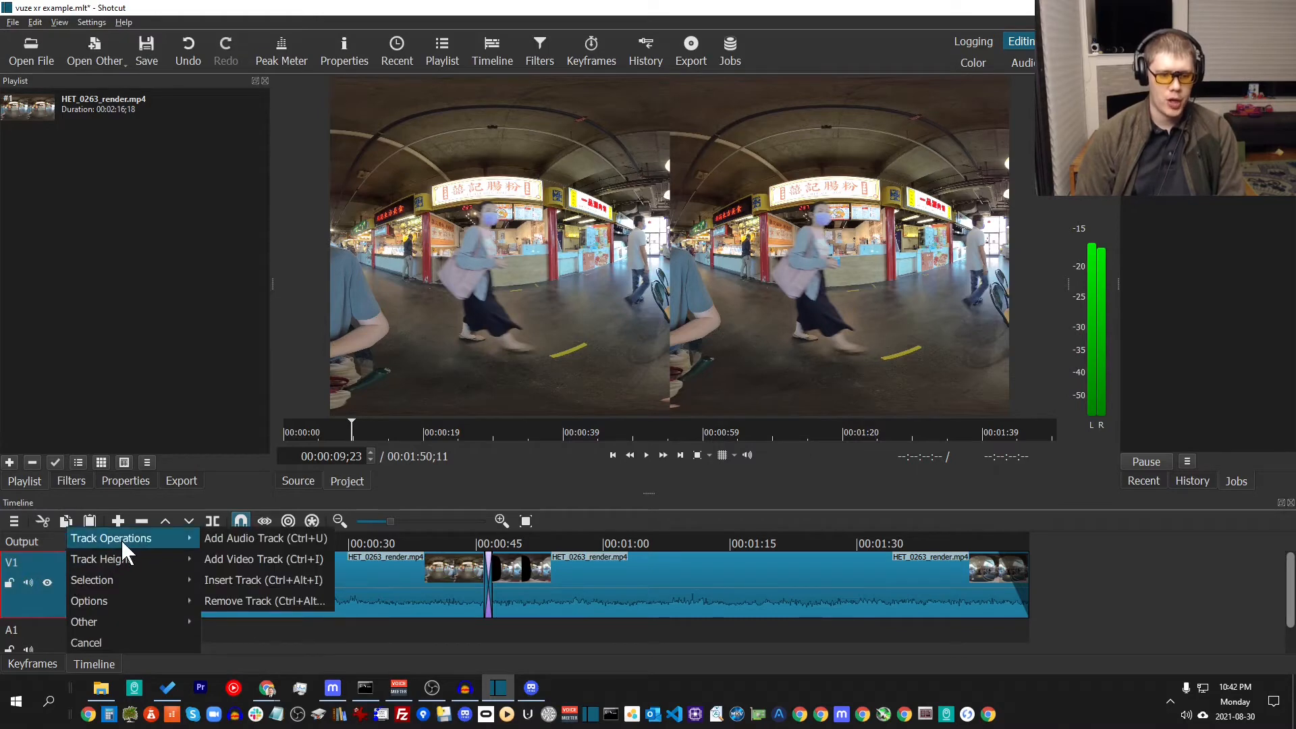
click(253, 560)
right_click(67, 573)
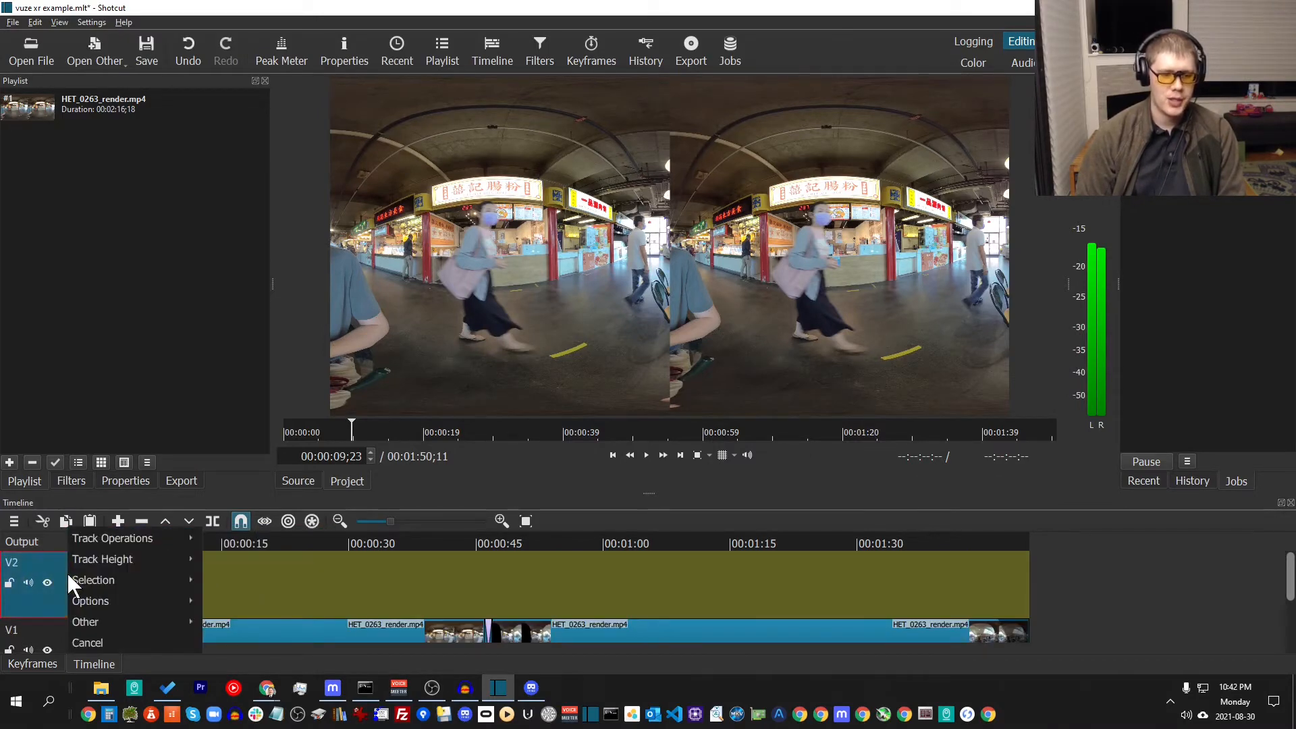
mouse_move(127, 538)
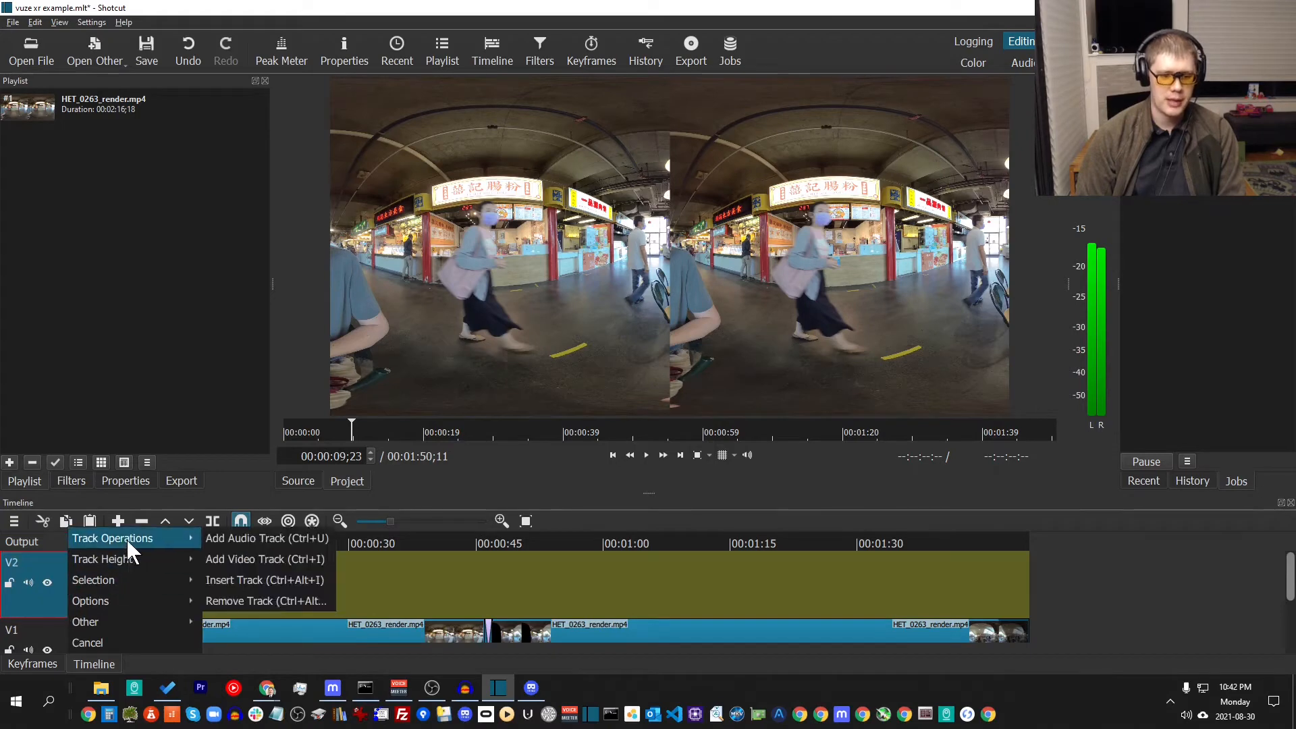
click(273, 557)
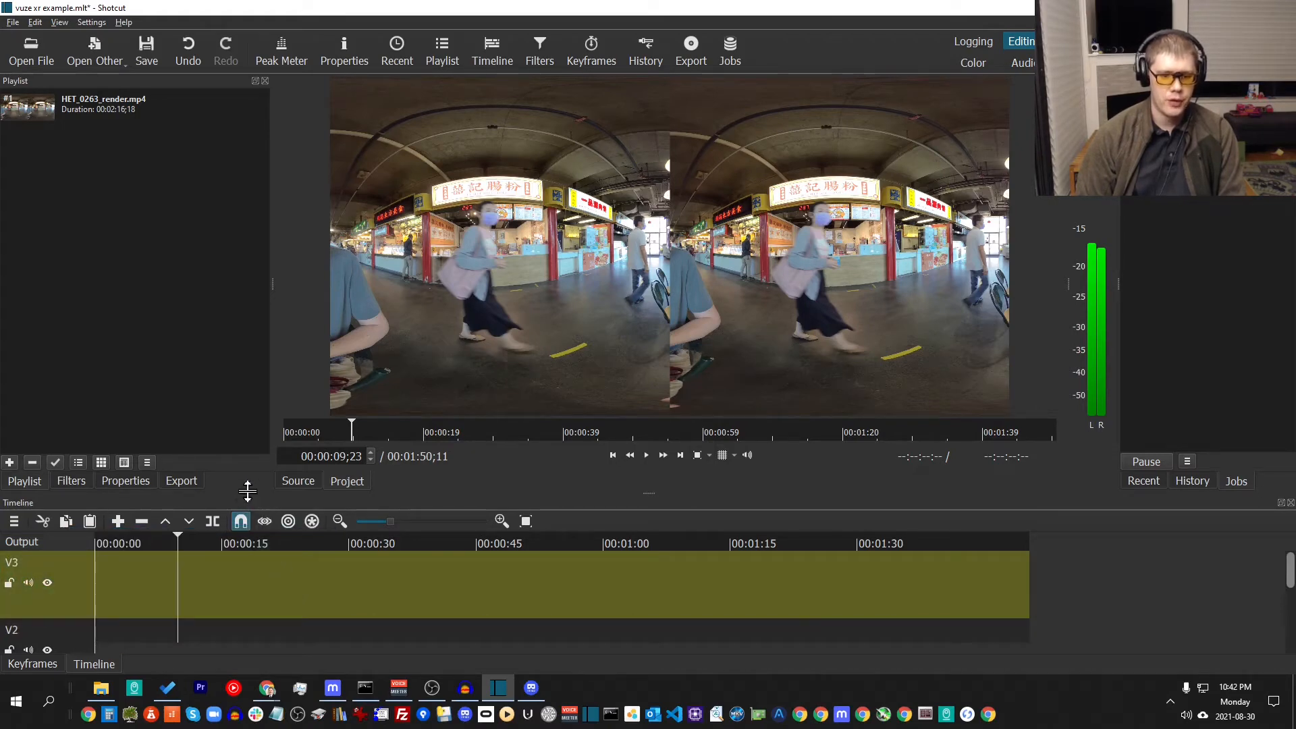
Enlarge the timeline area to show all video tracks, make V2 the current track and return the playhead to the start.
drag(248, 493, 288, 386)
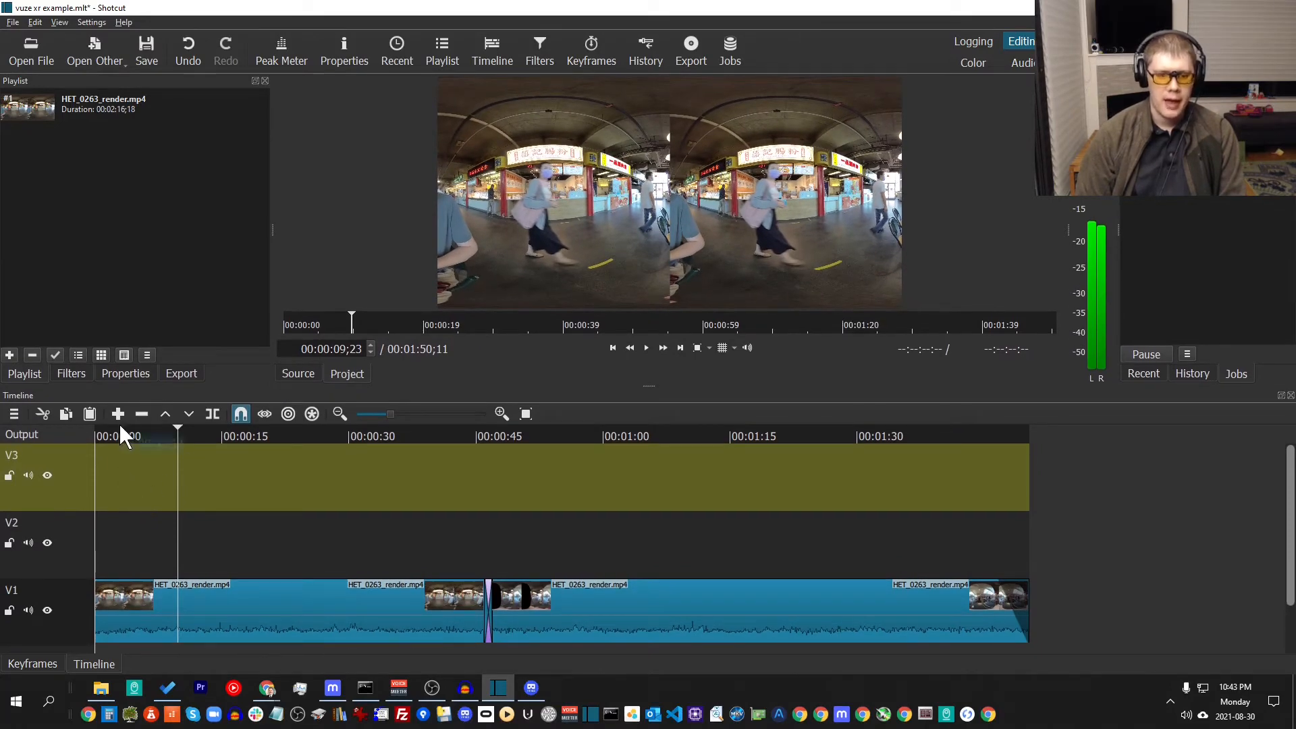
drag(132, 431, 86, 434)
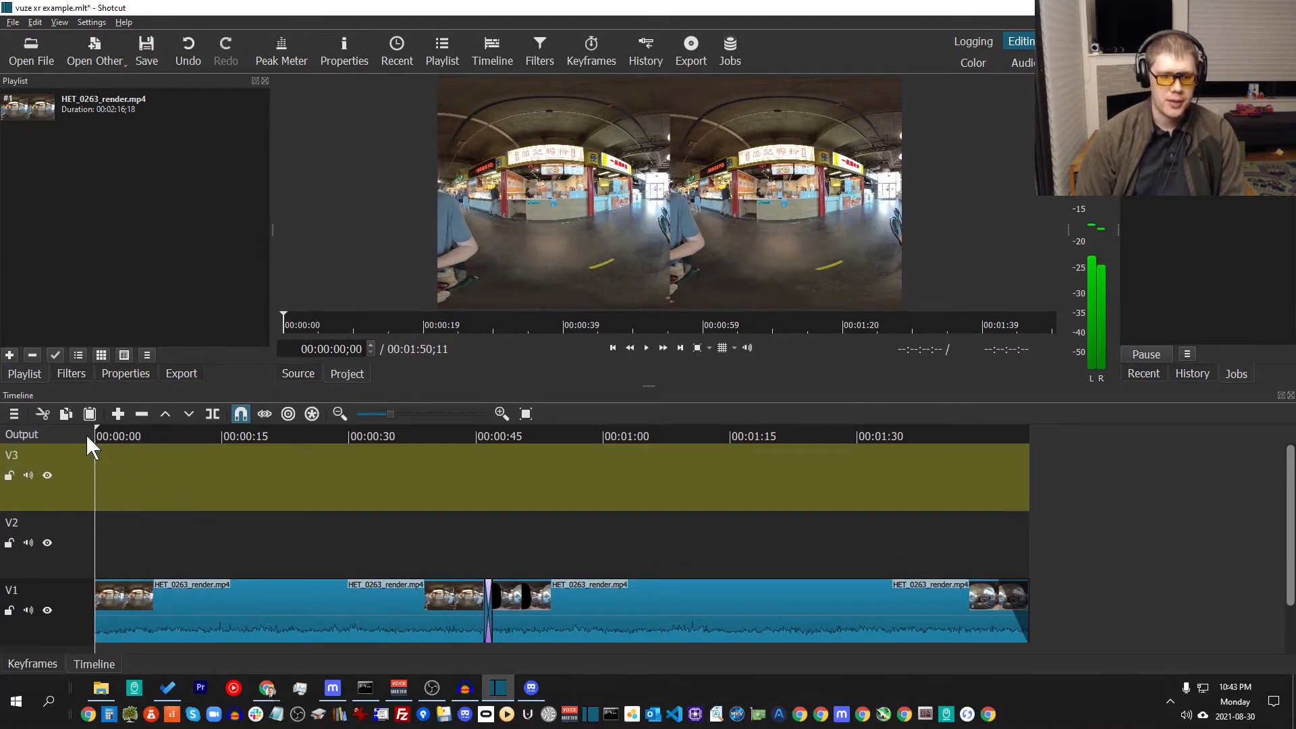
key(space)
click(81, 542)
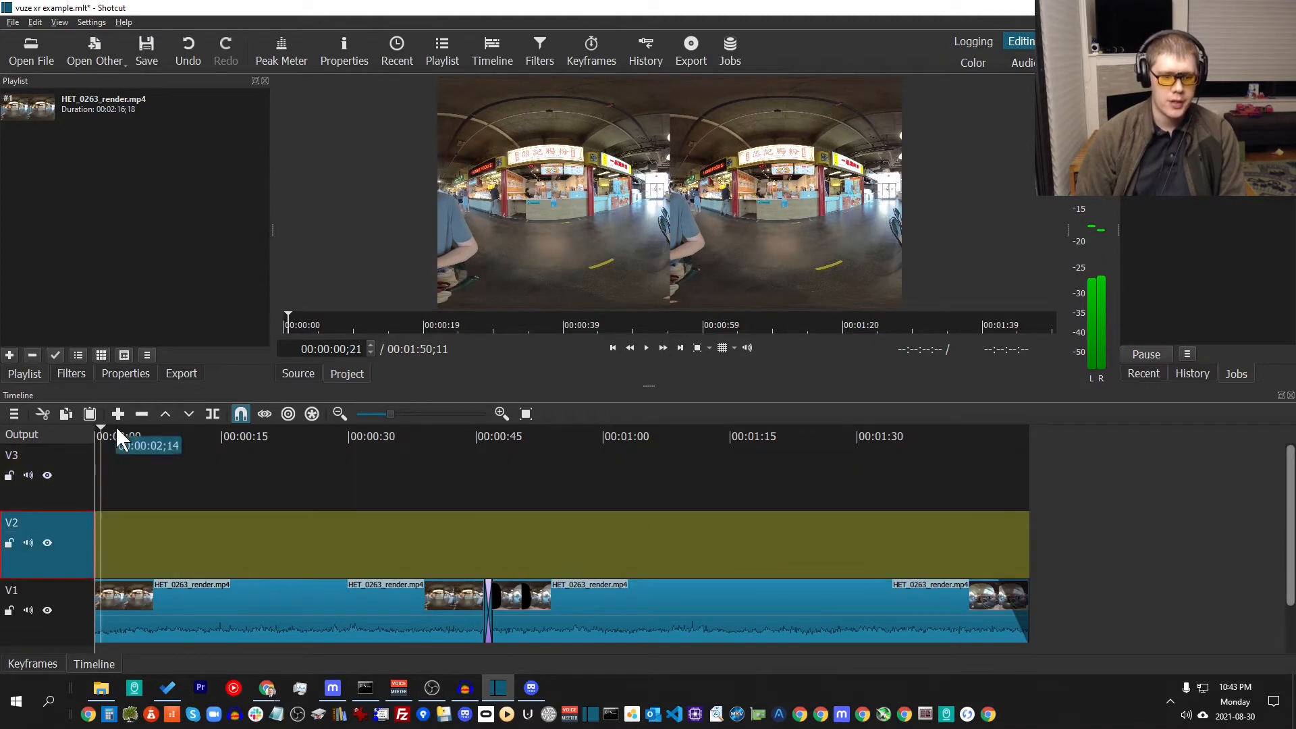
drag(120, 431, 87, 436)
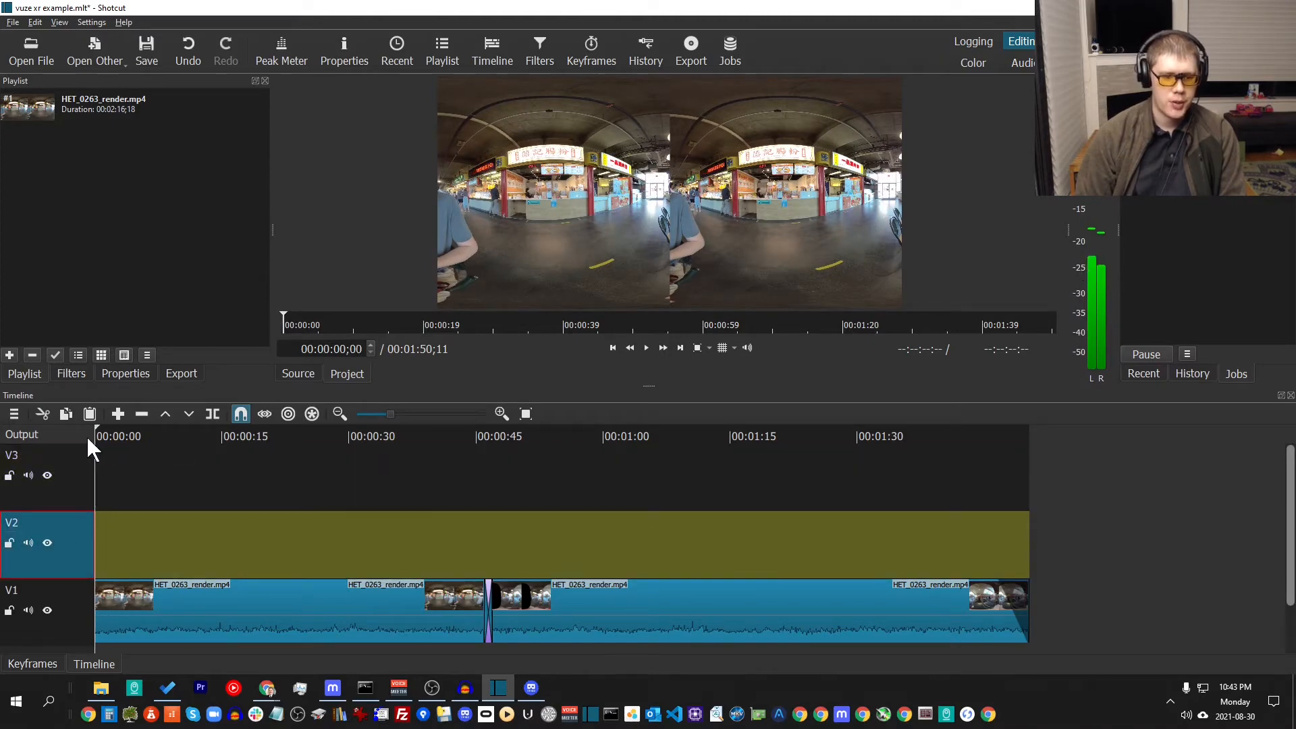
Create a text clip with the transparent preset and the text "geoffmobile.com".
click(90, 57)
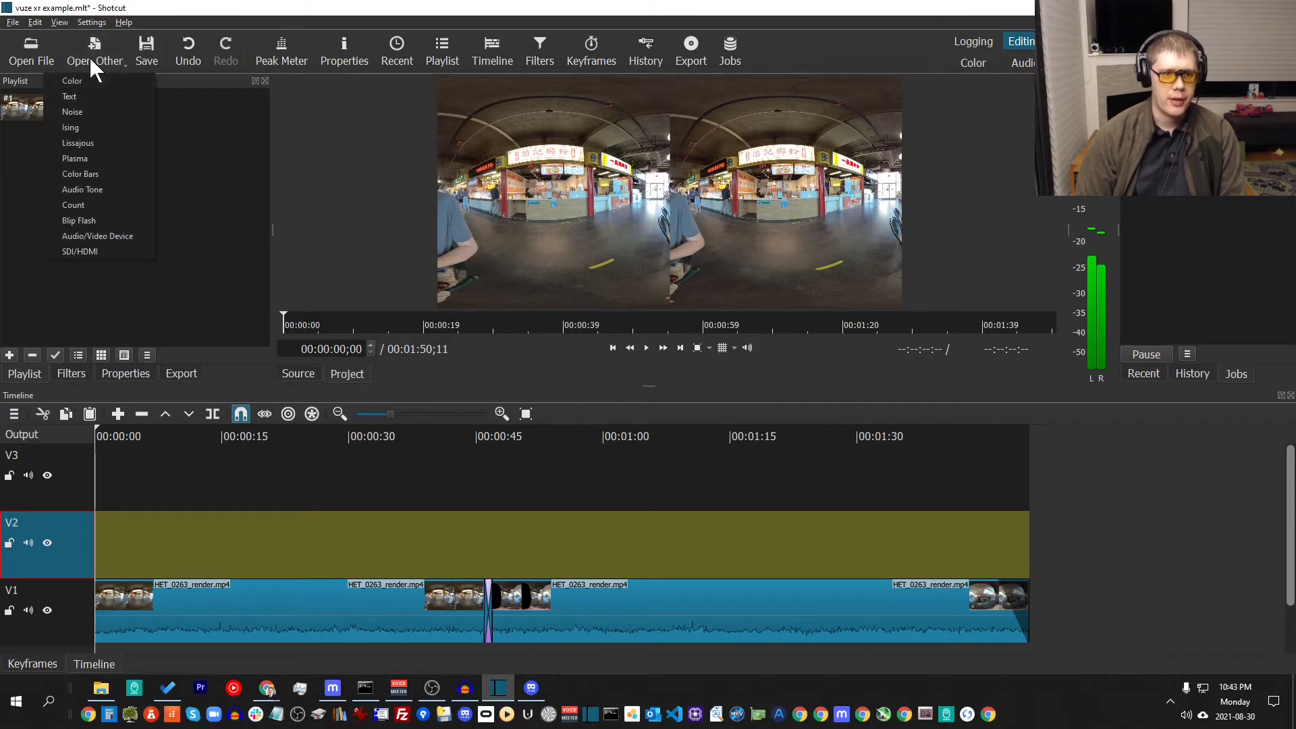
click(96, 90)
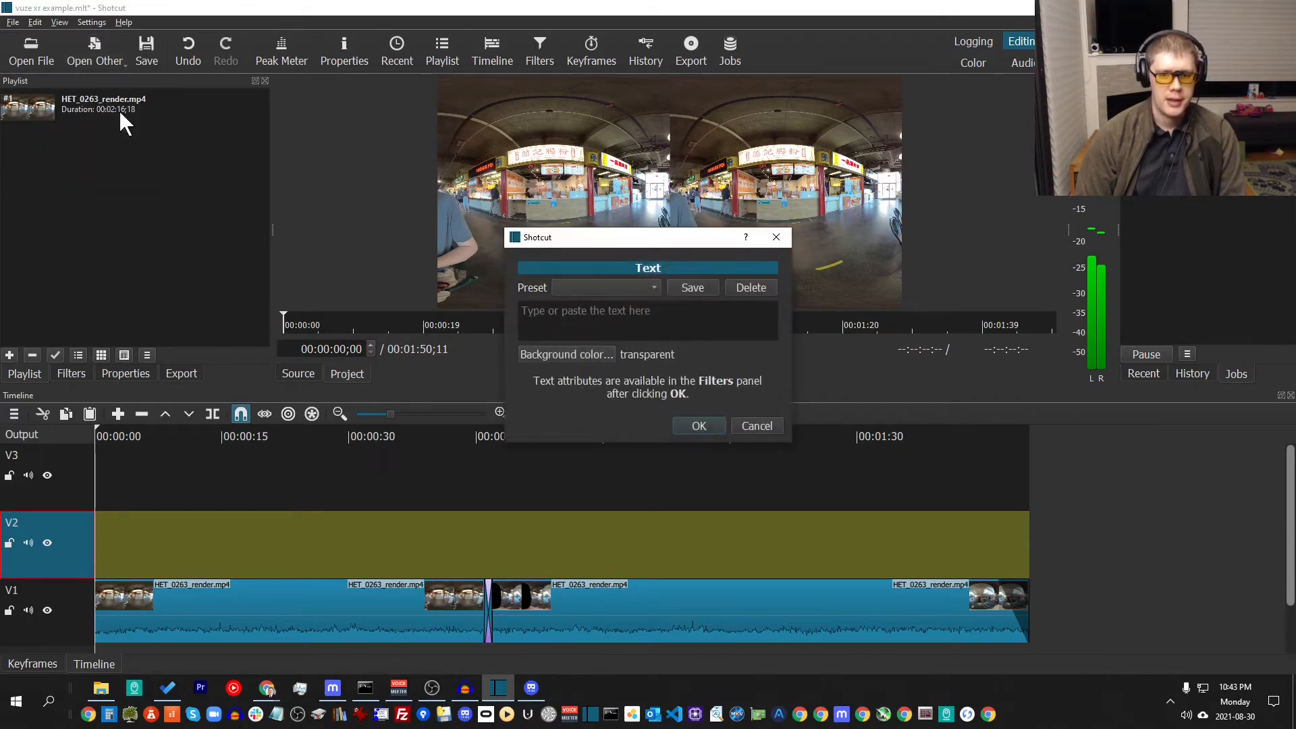
click(638, 282)
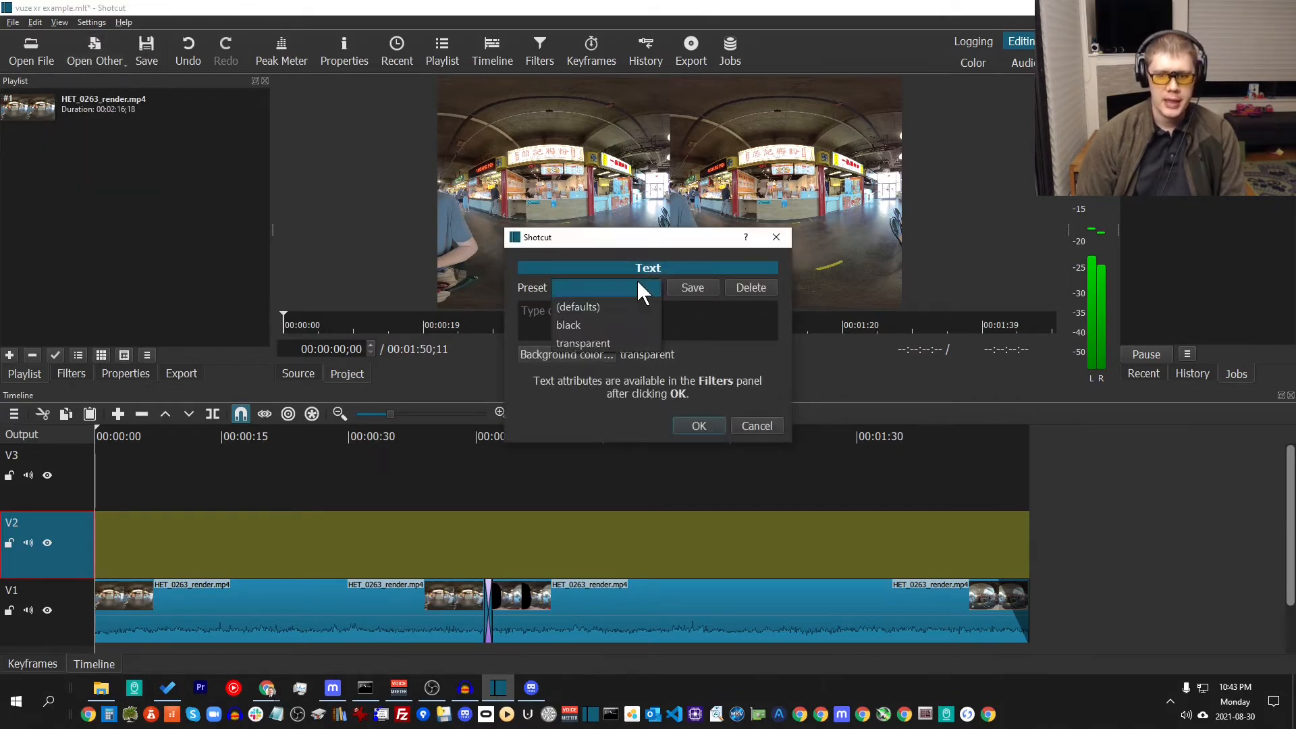
click(606, 345)
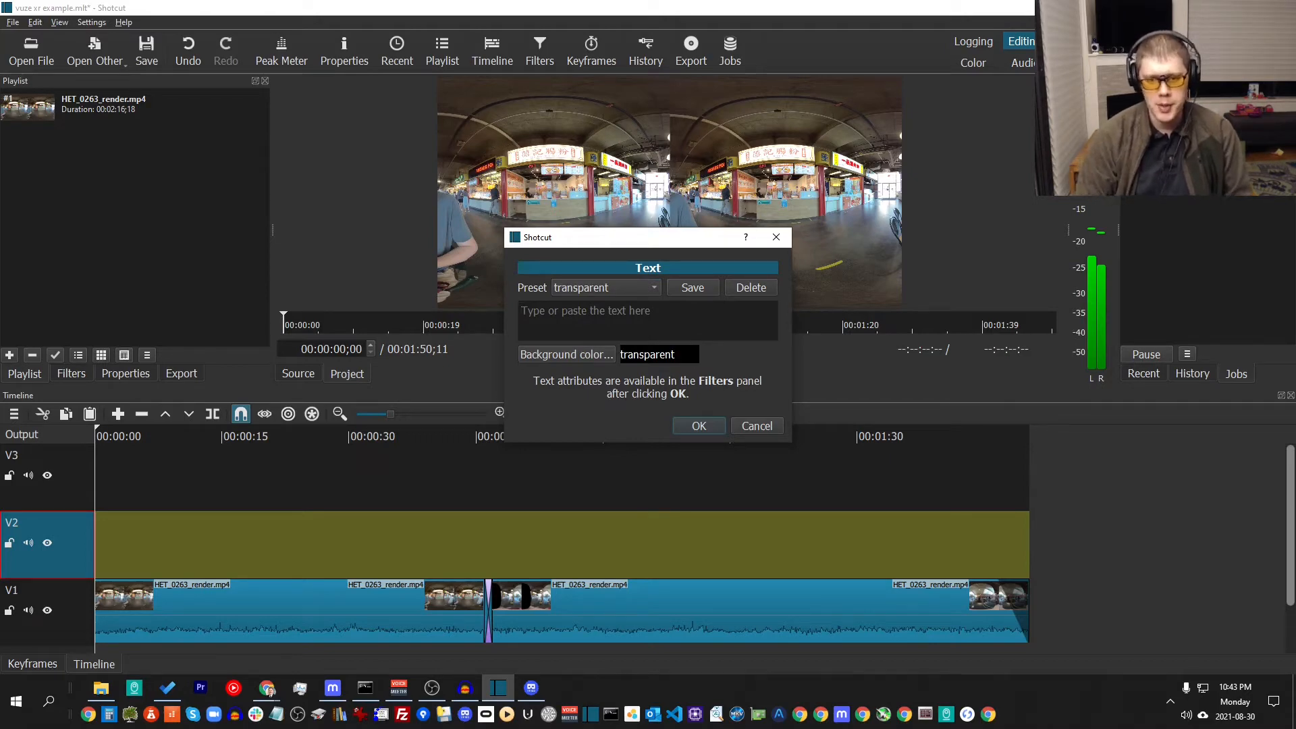
text(geoffmobile.com)
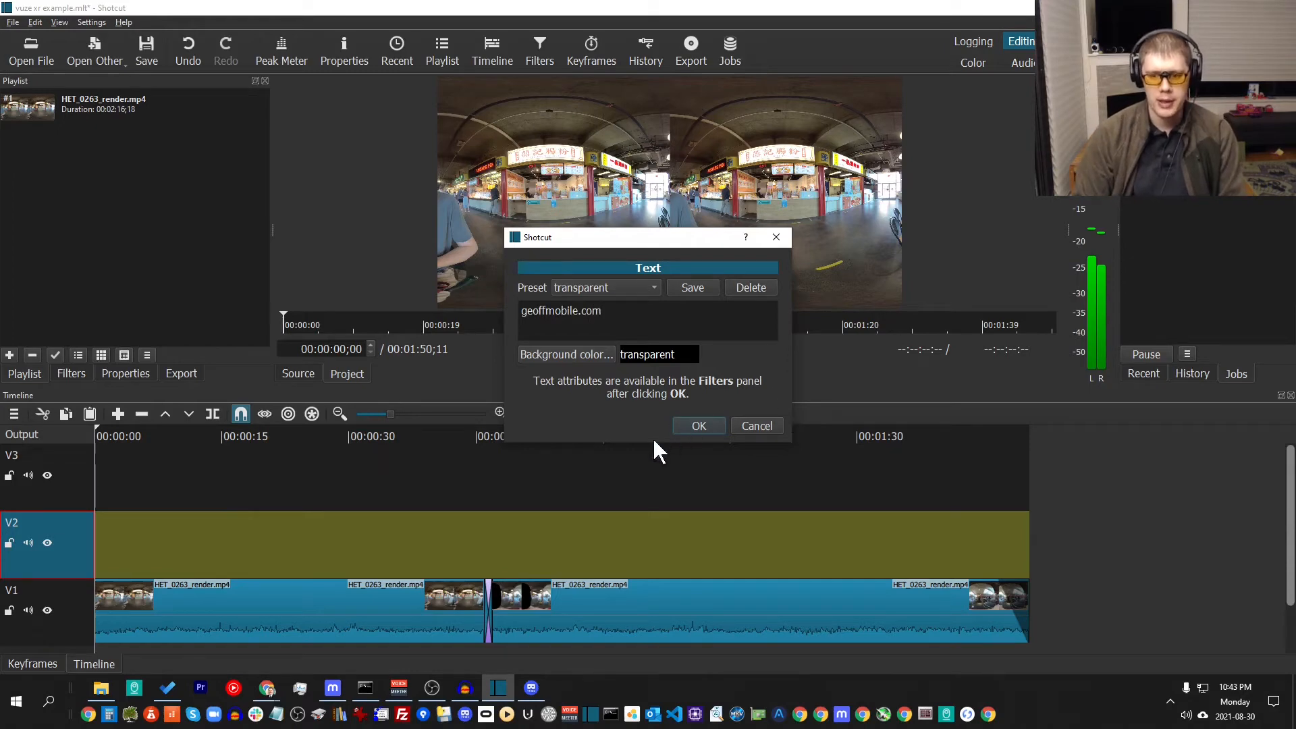
click(703, 425)
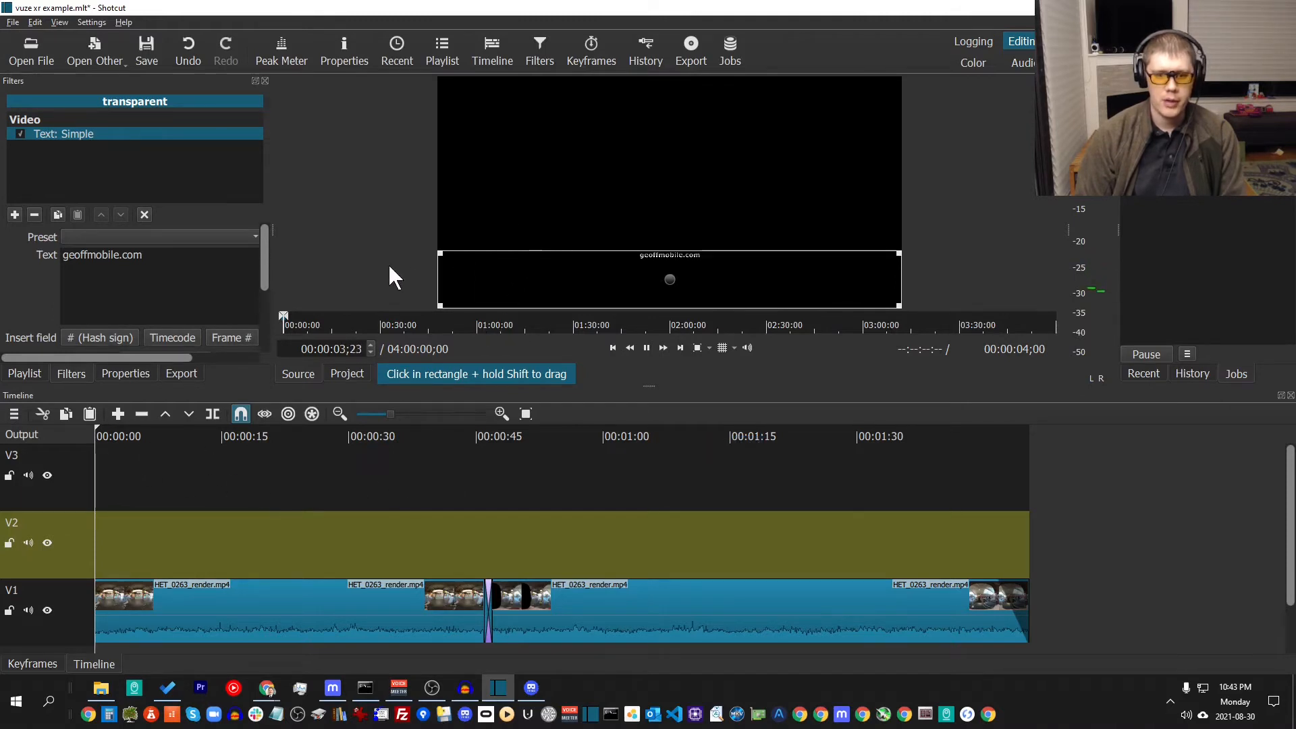
Overwrite the text clip onto the start of track V2 and stretch its text rectangle over the whole frame, about 5785 x 2897.
click(189, 414)
click(112, 435)
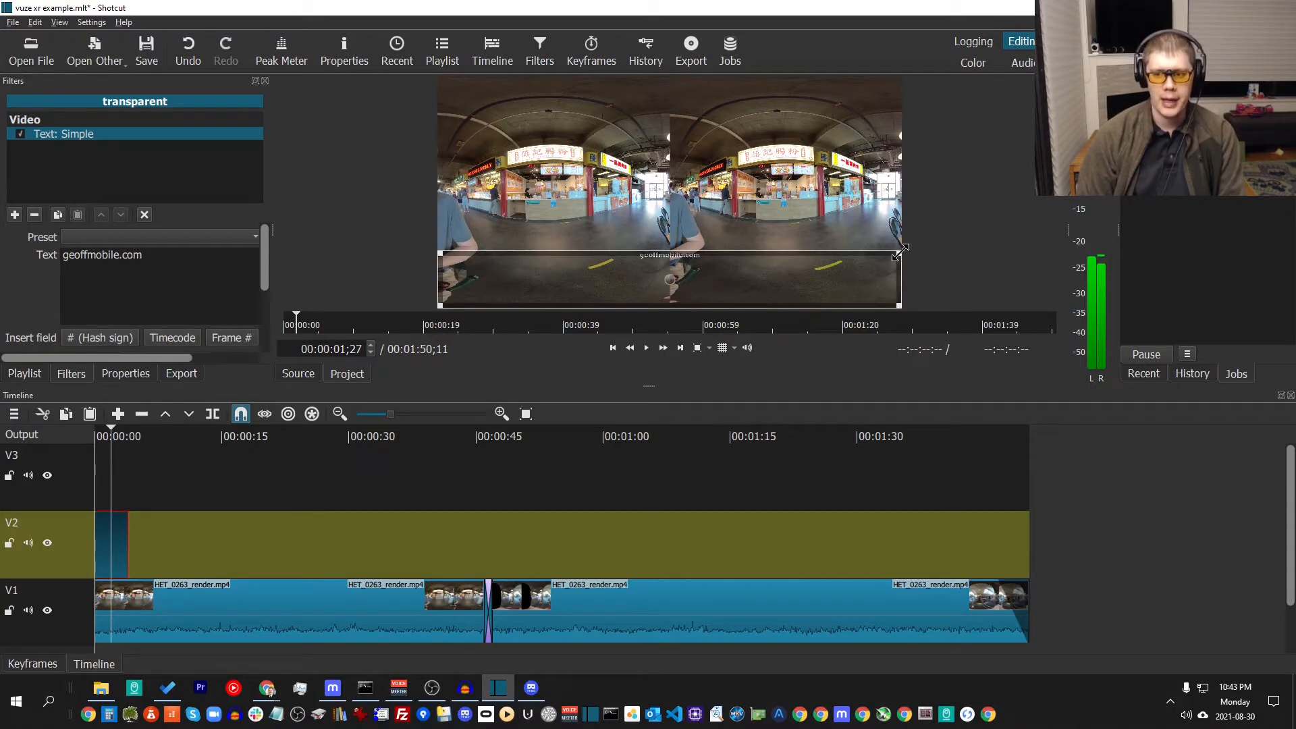
drag(901, 252, 904, 70)
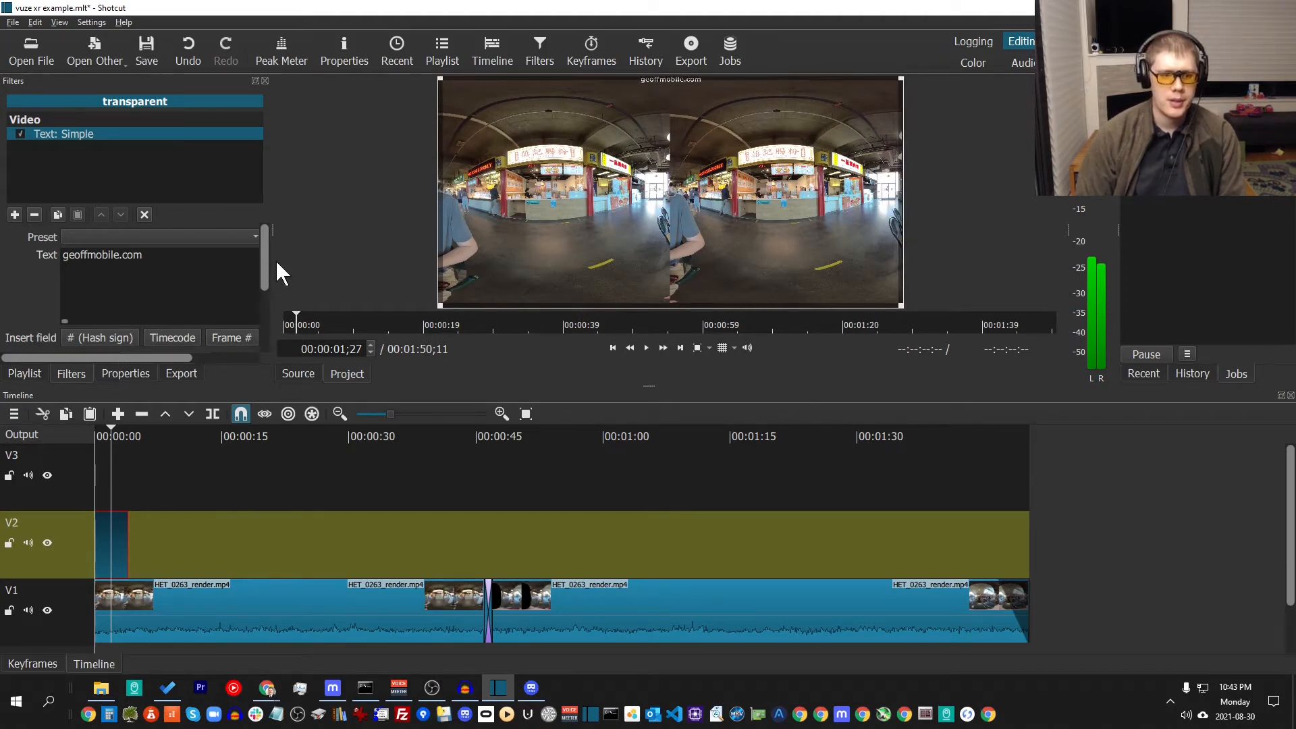
Widen and undock the Filters panel, and enlarge it until all settings of the simple text filter are shown.
drag(266, 248, 266, 327)
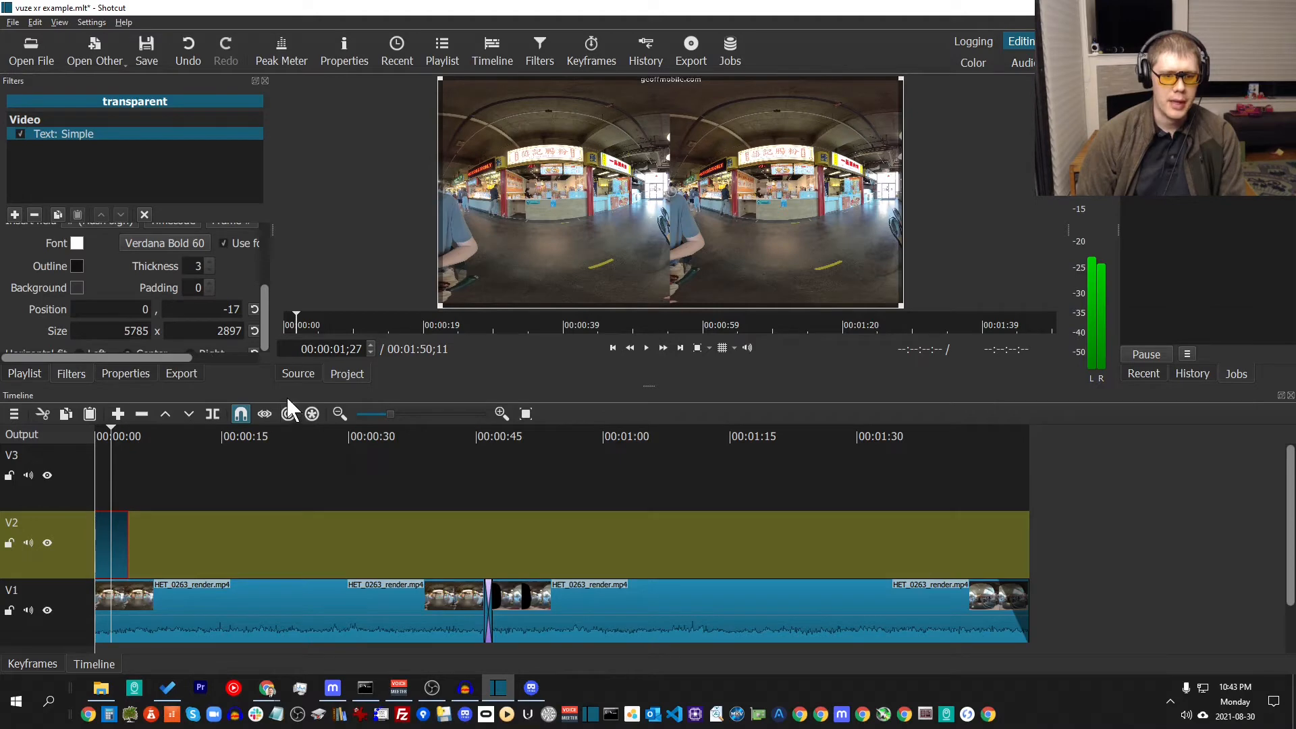
drag(269, 389, 292, 500)
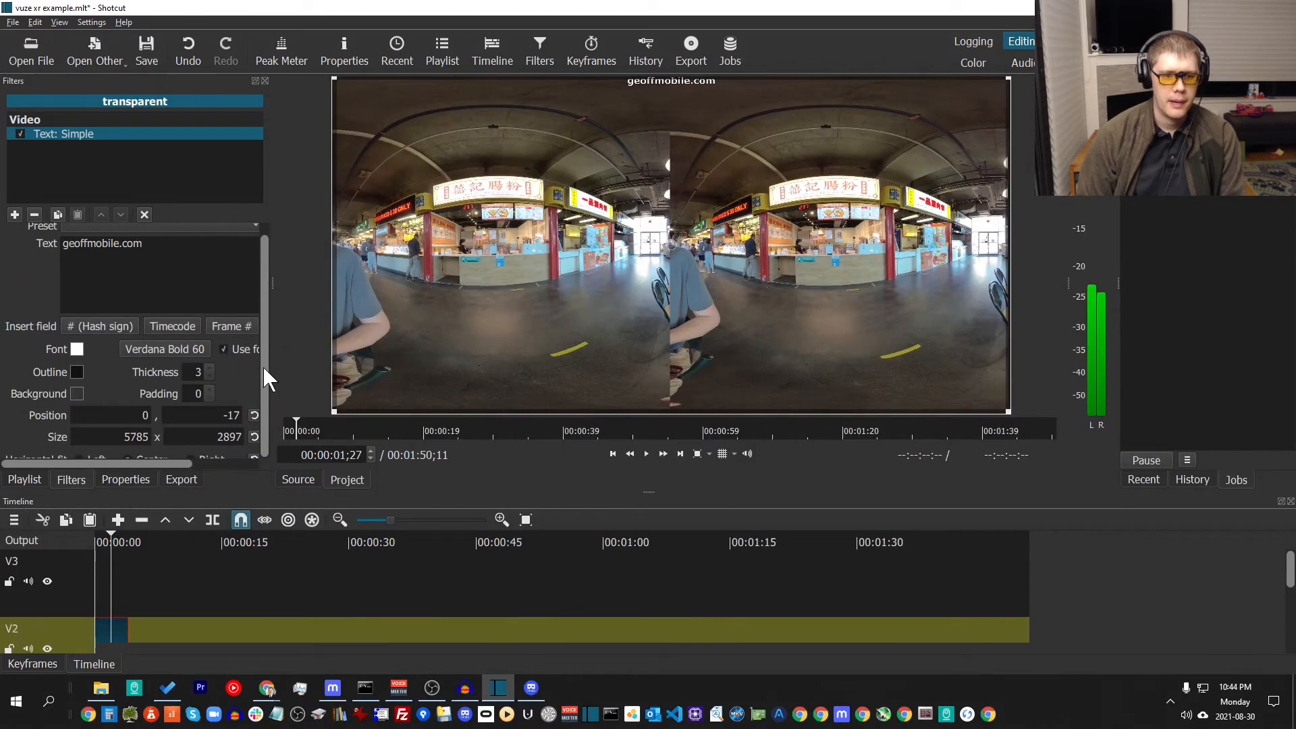
mouse_move(175, 460)
mouse_down()
mouse_move(257, 477)
mouse_move(155, 468)
mouse_up()
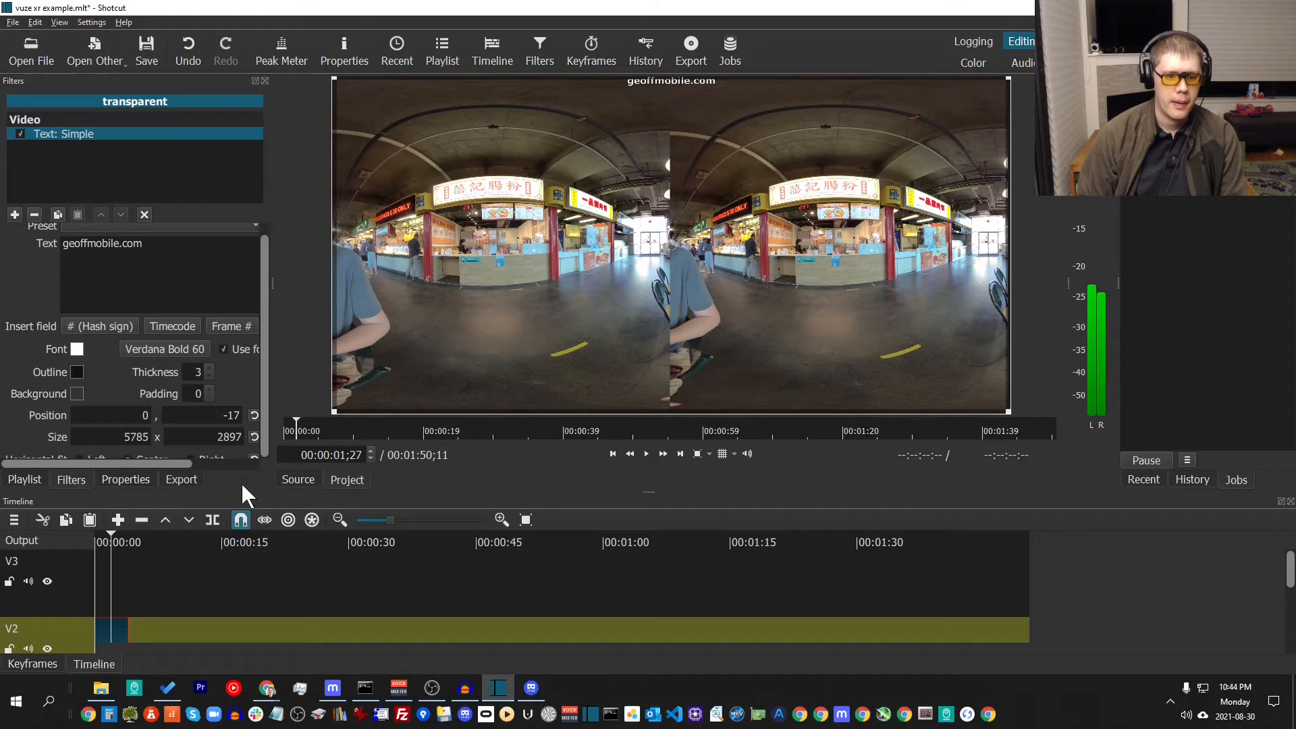
drag(248, 498, 268, 599)
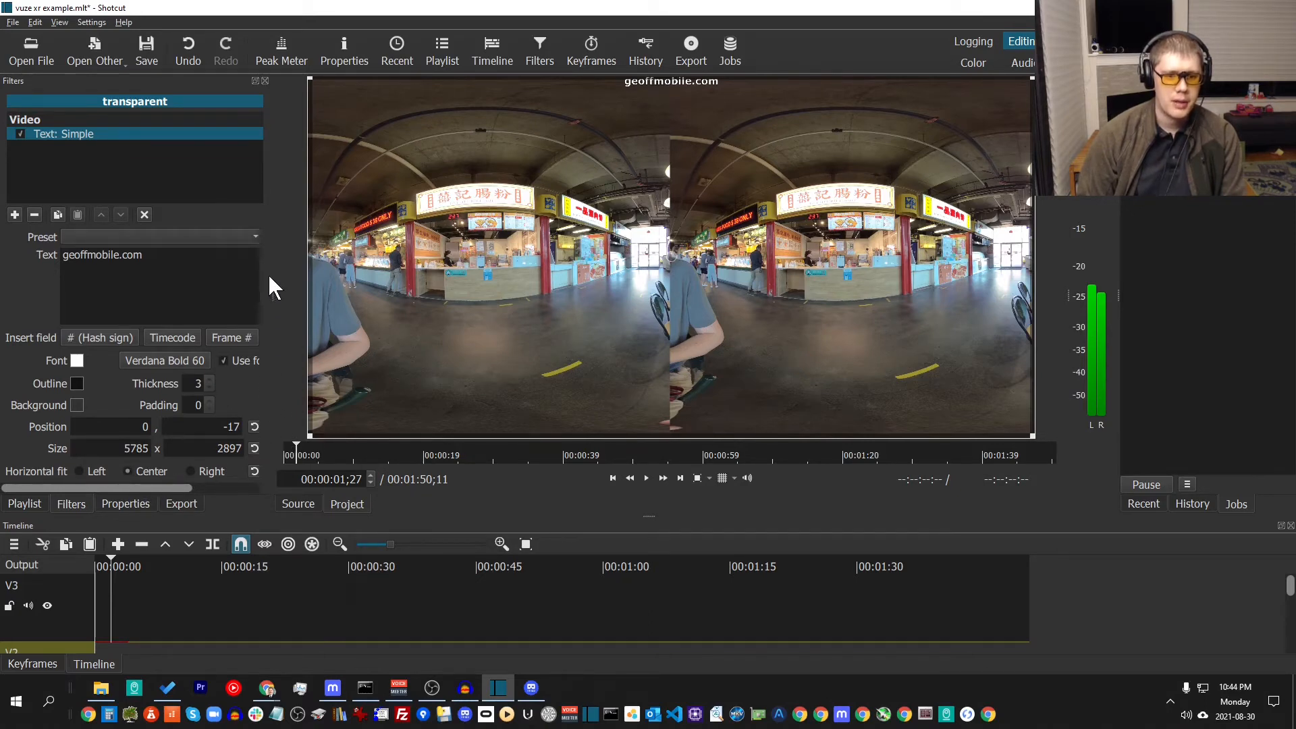
drag(272, 293, 384, 297)
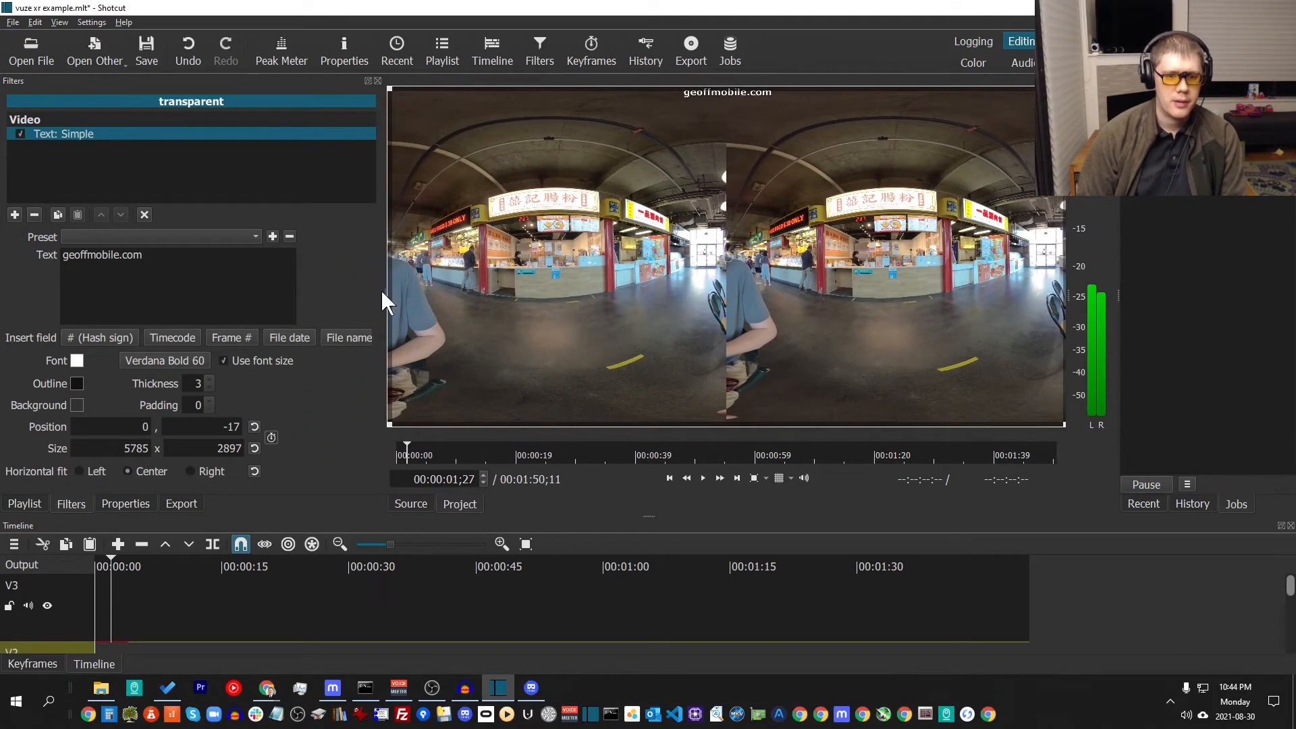
double_click(274, 84)
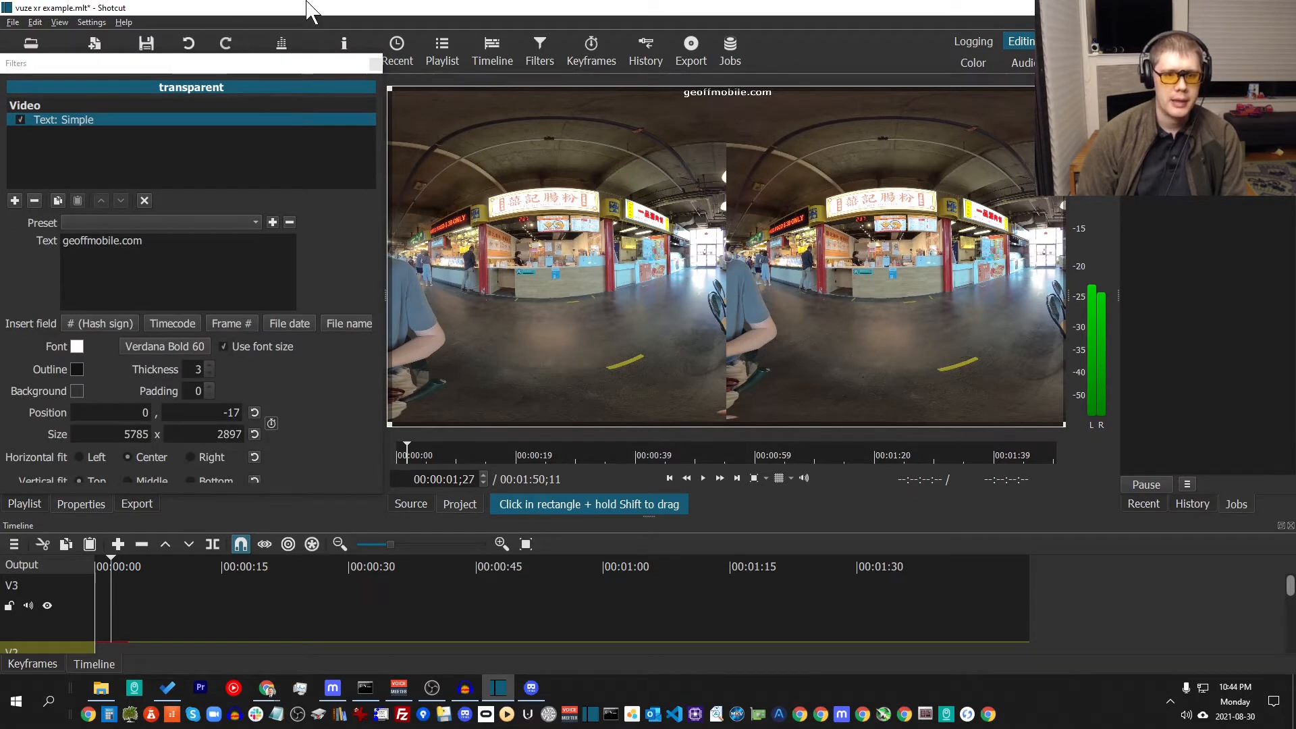
drag(311, 65, 359, 2)
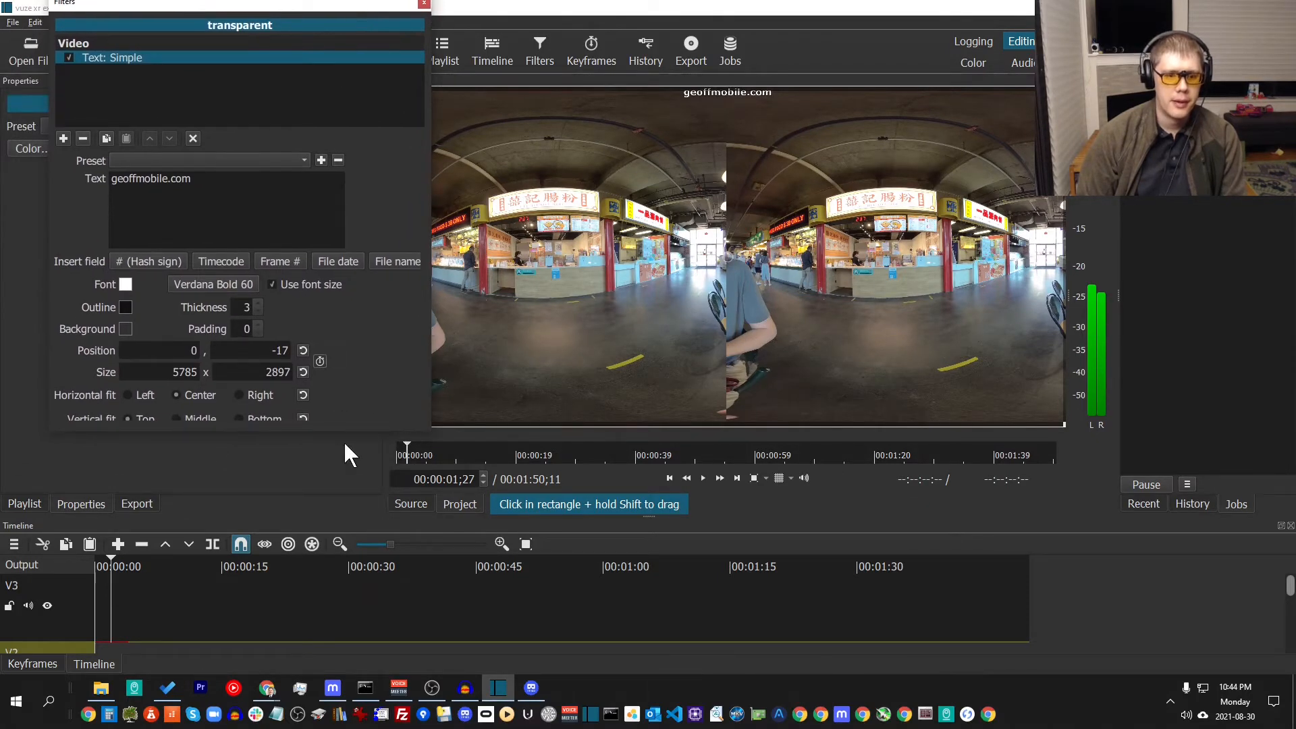
drag(330, 429, 359, 555)
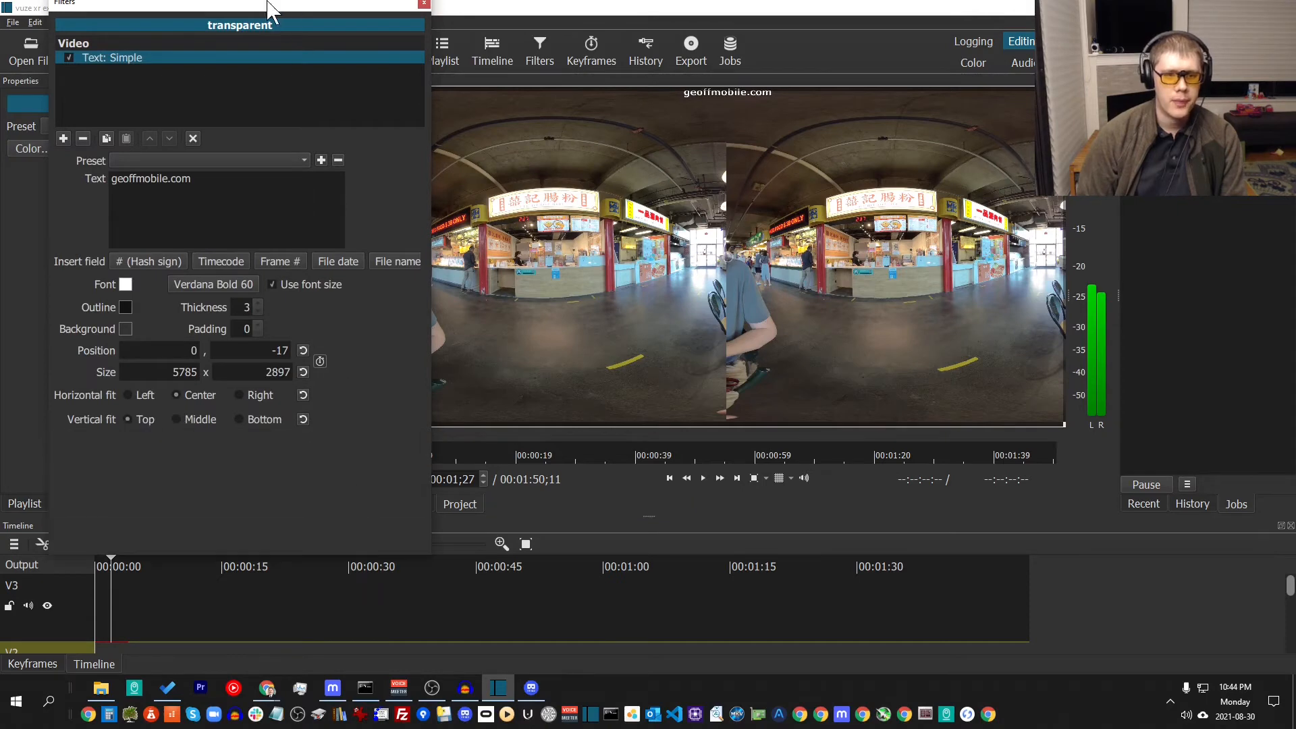
drag(262, 6, 223, 30)
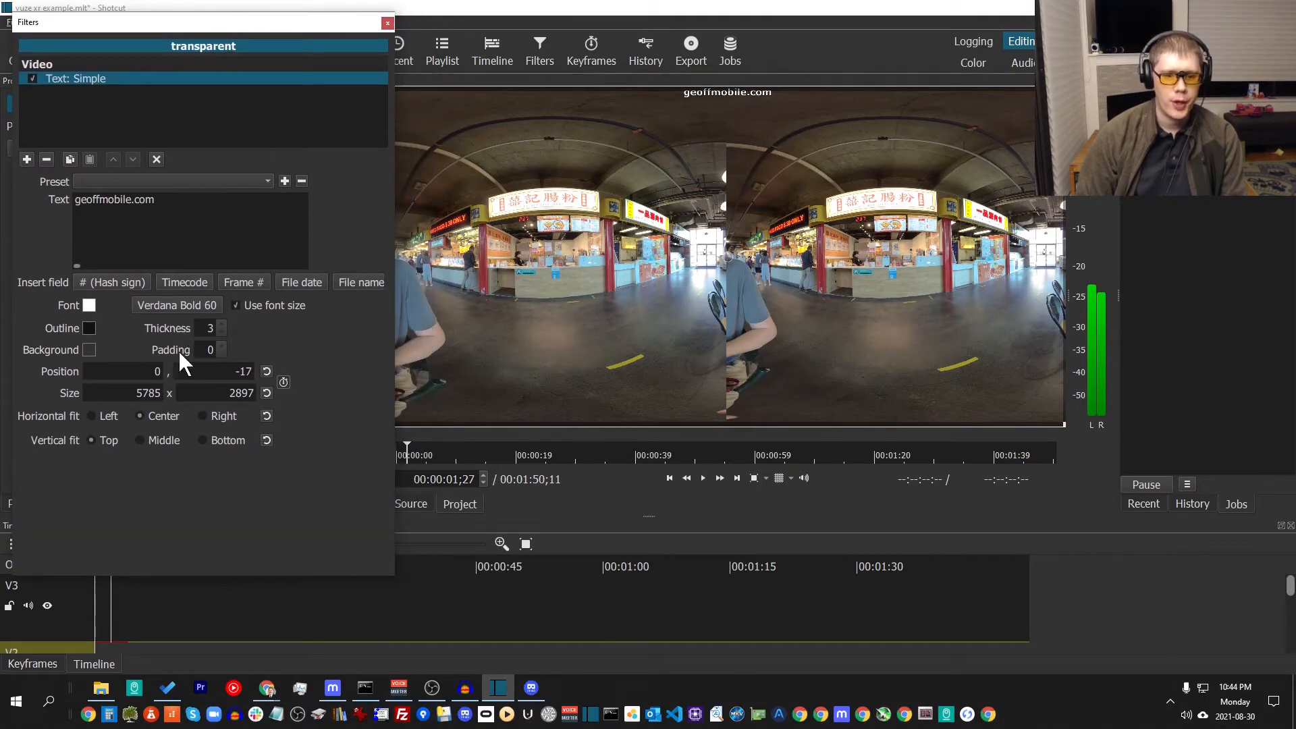
Set the text's vertical fit to Middle and its Verdana Bold font size to 80.
click(152, 440)
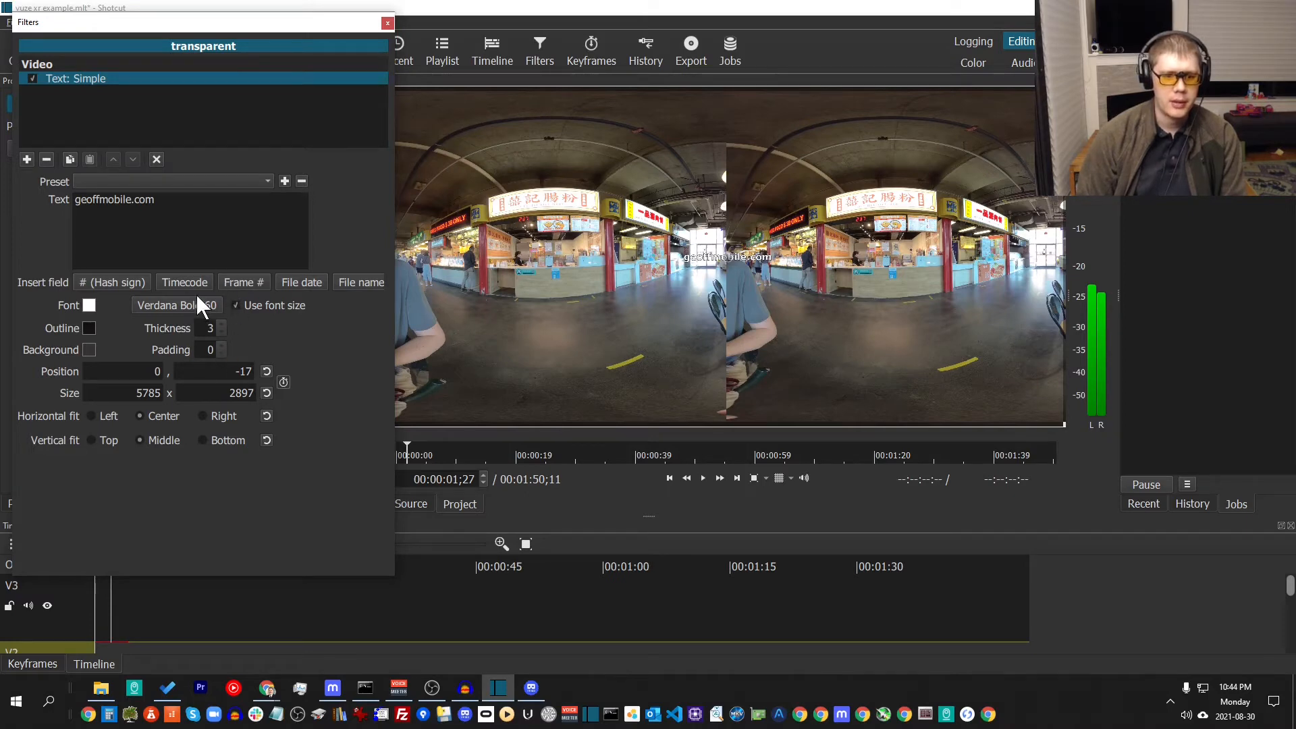
click(213, 301)
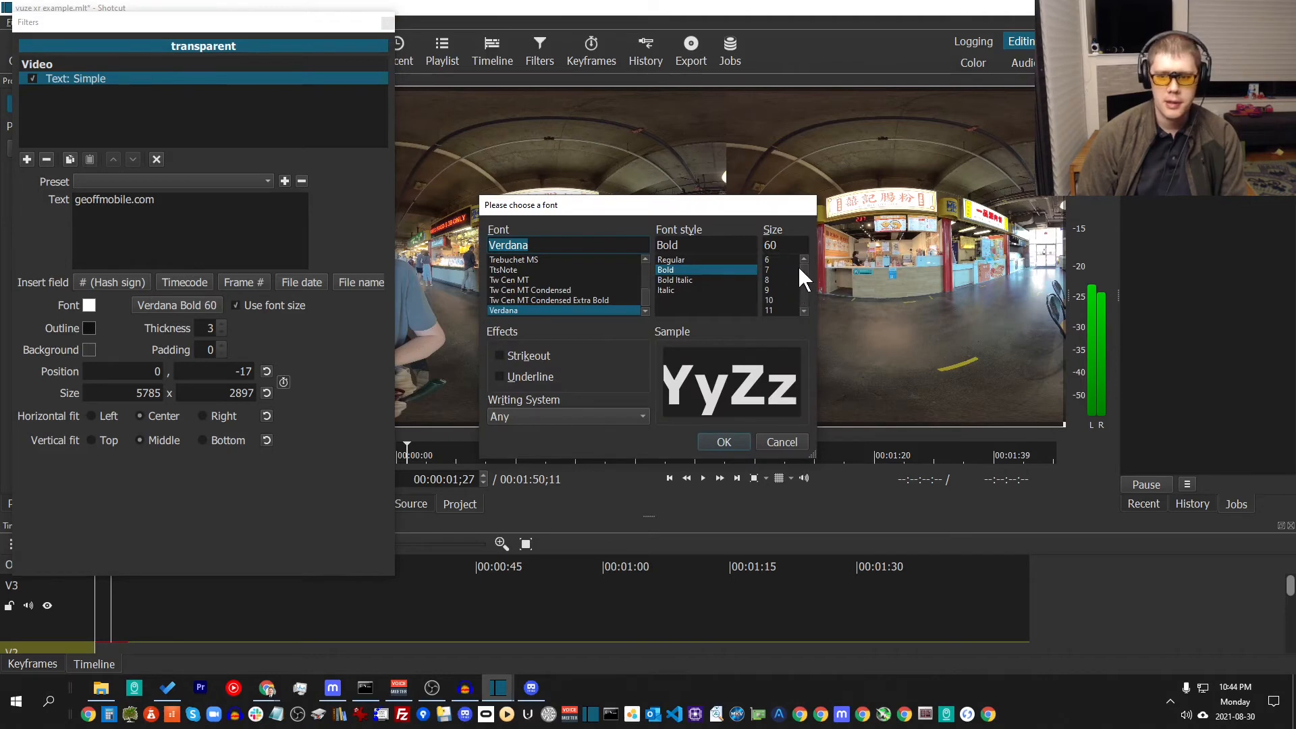
drag(788, 245, 707, 245)
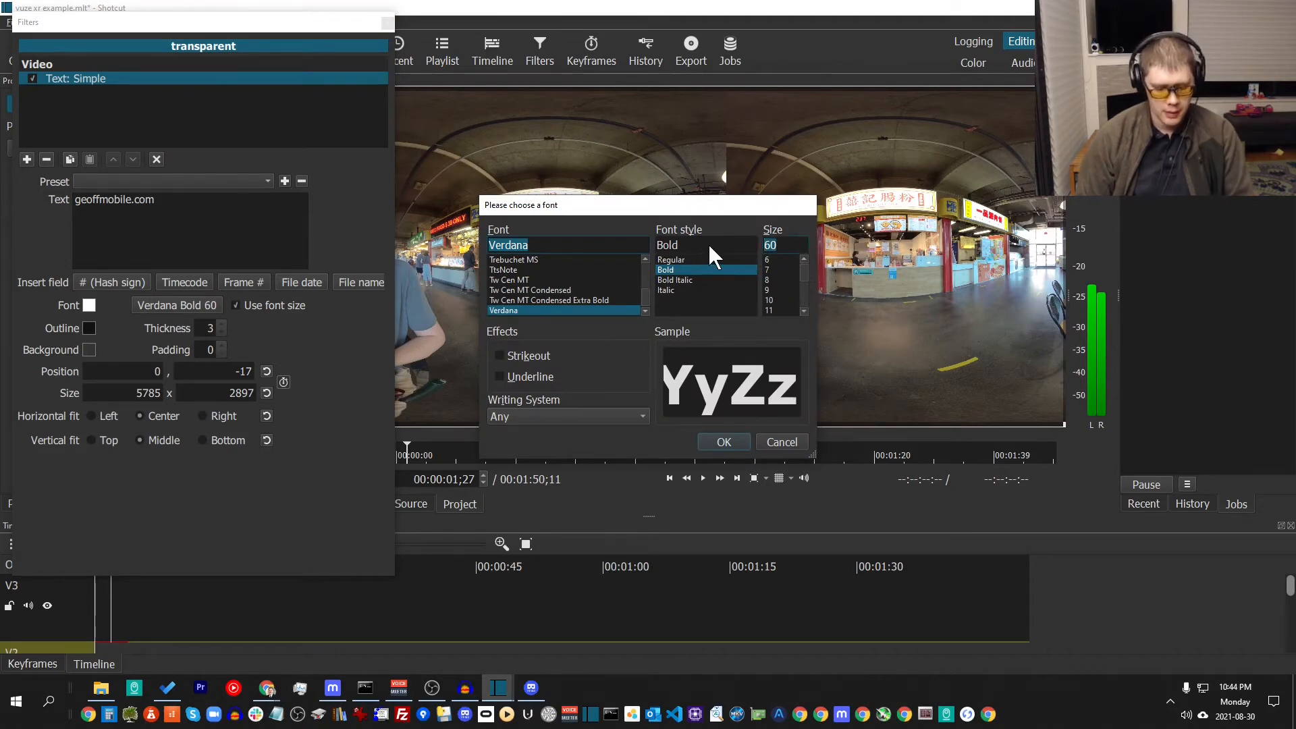
text(80)
click(733, 447)
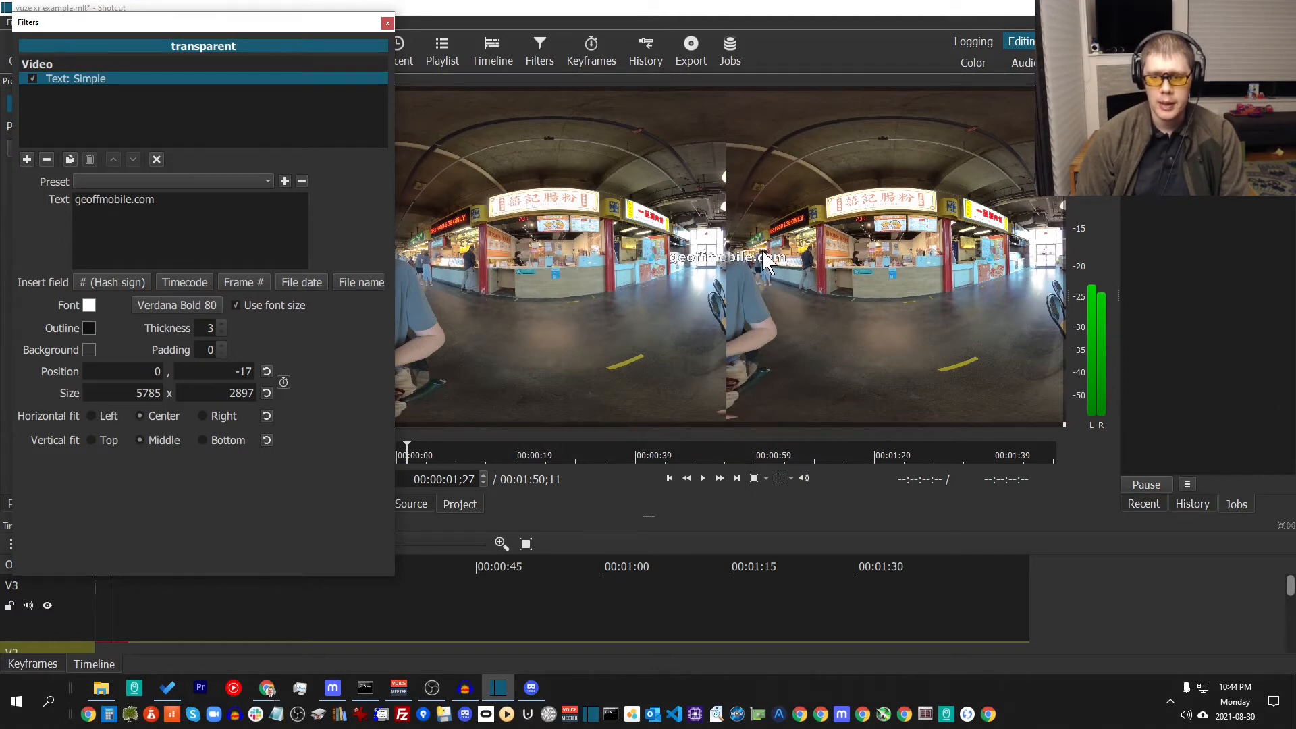
Turn off the use of a fixed font size for the text so it scales to its rectangle.
click(237, 306)
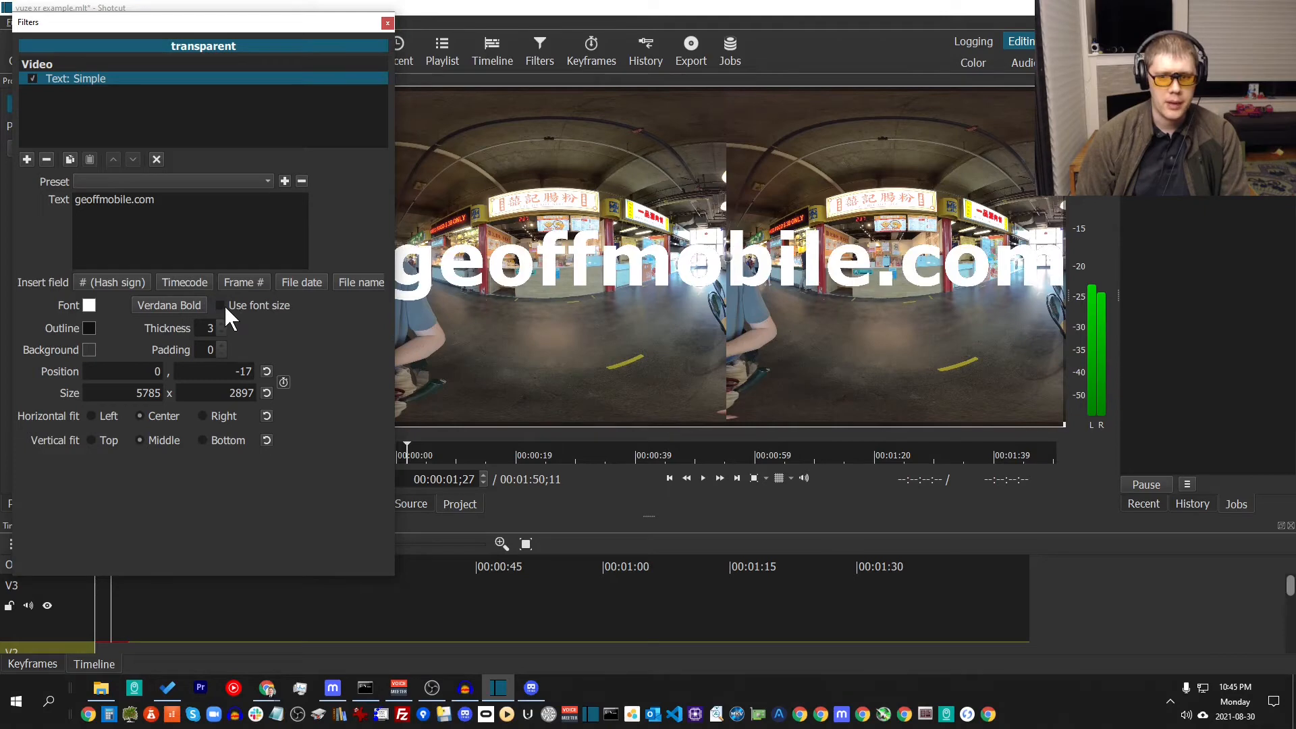
Turn the fixed font size back on for the text and set the Verdana Bold size to 120.
click(219, 305)
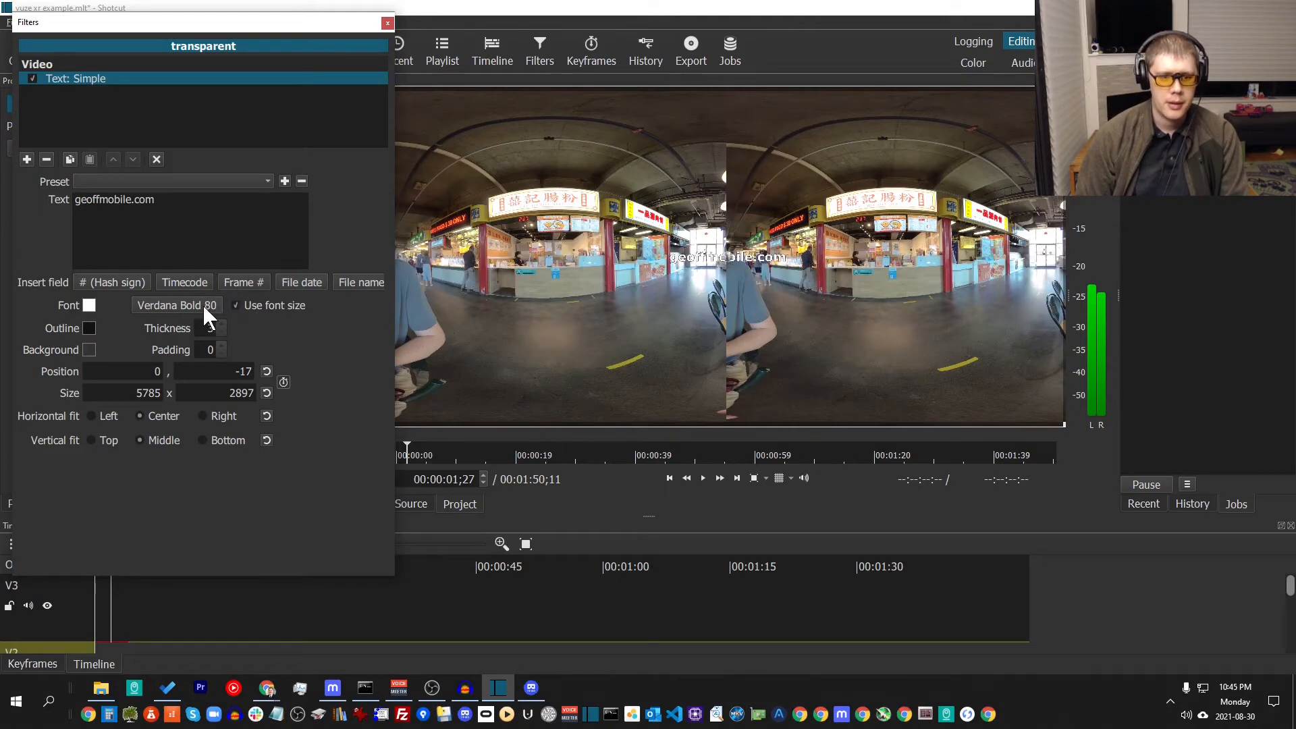
double_click(773, 245)
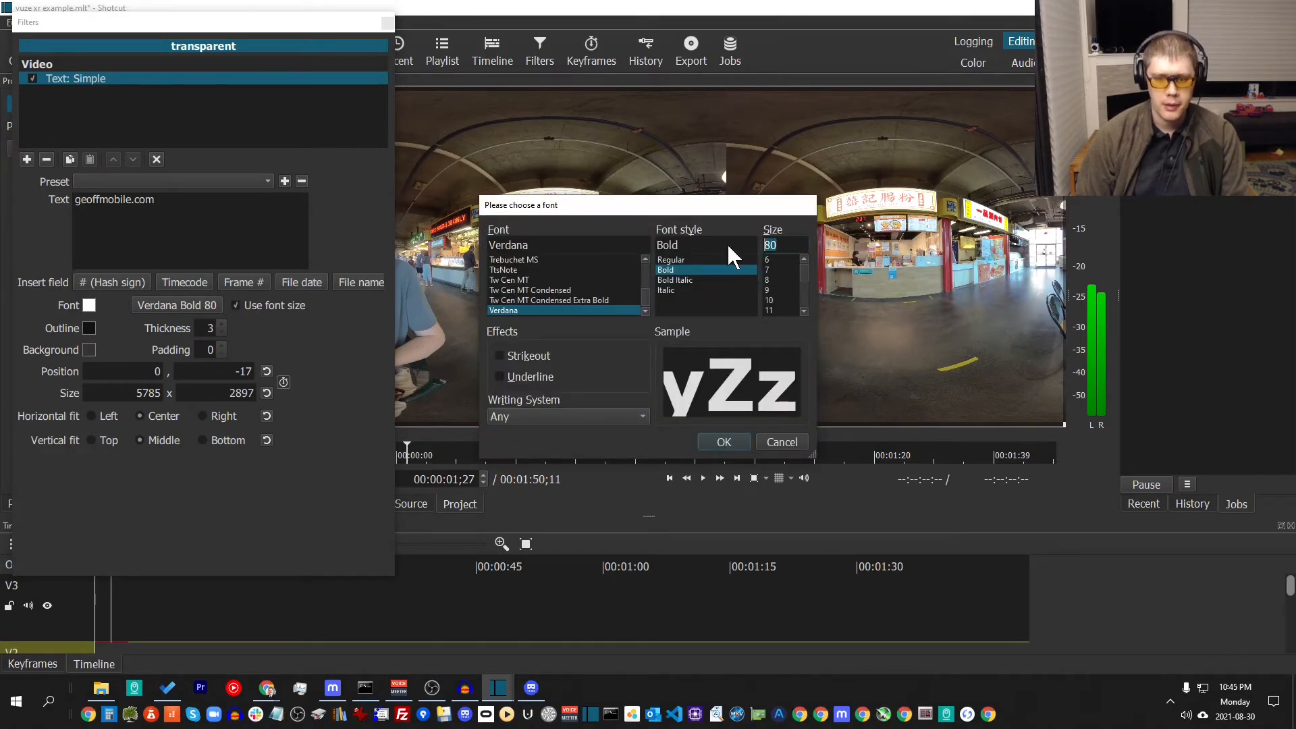
text(120)
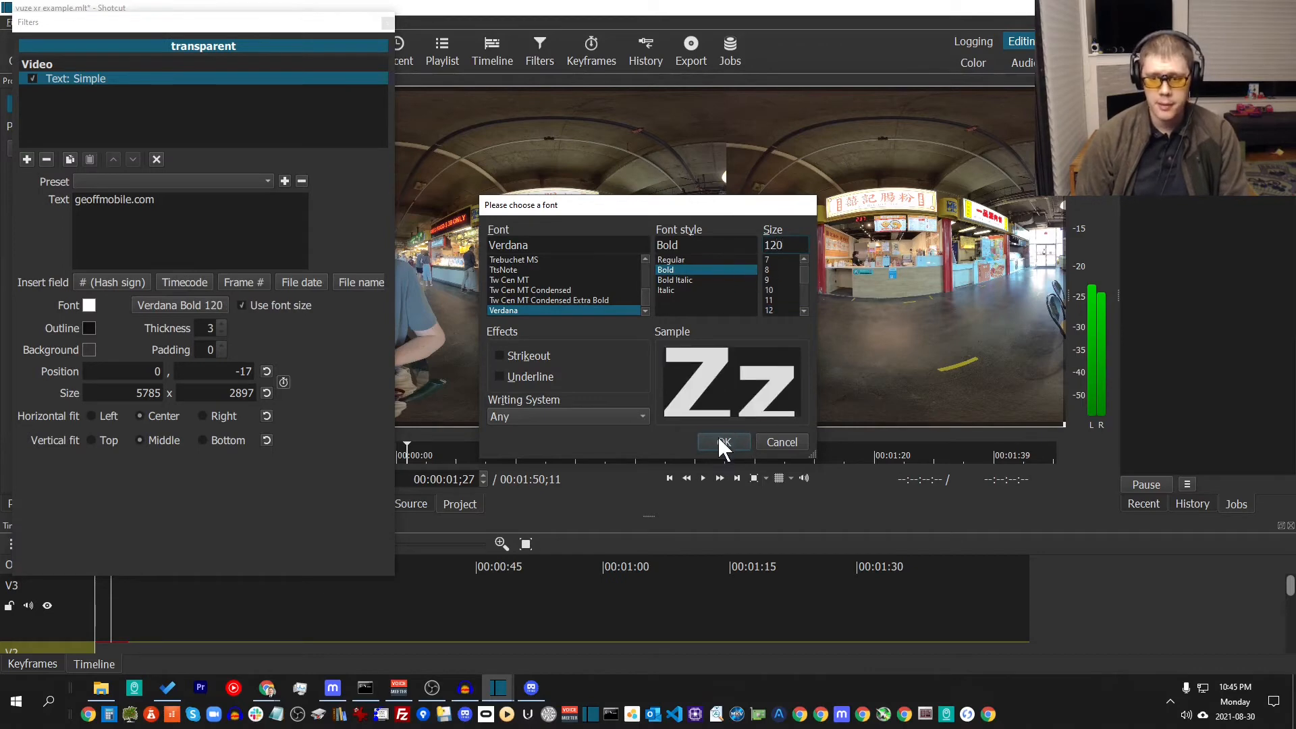
click(720, 440)
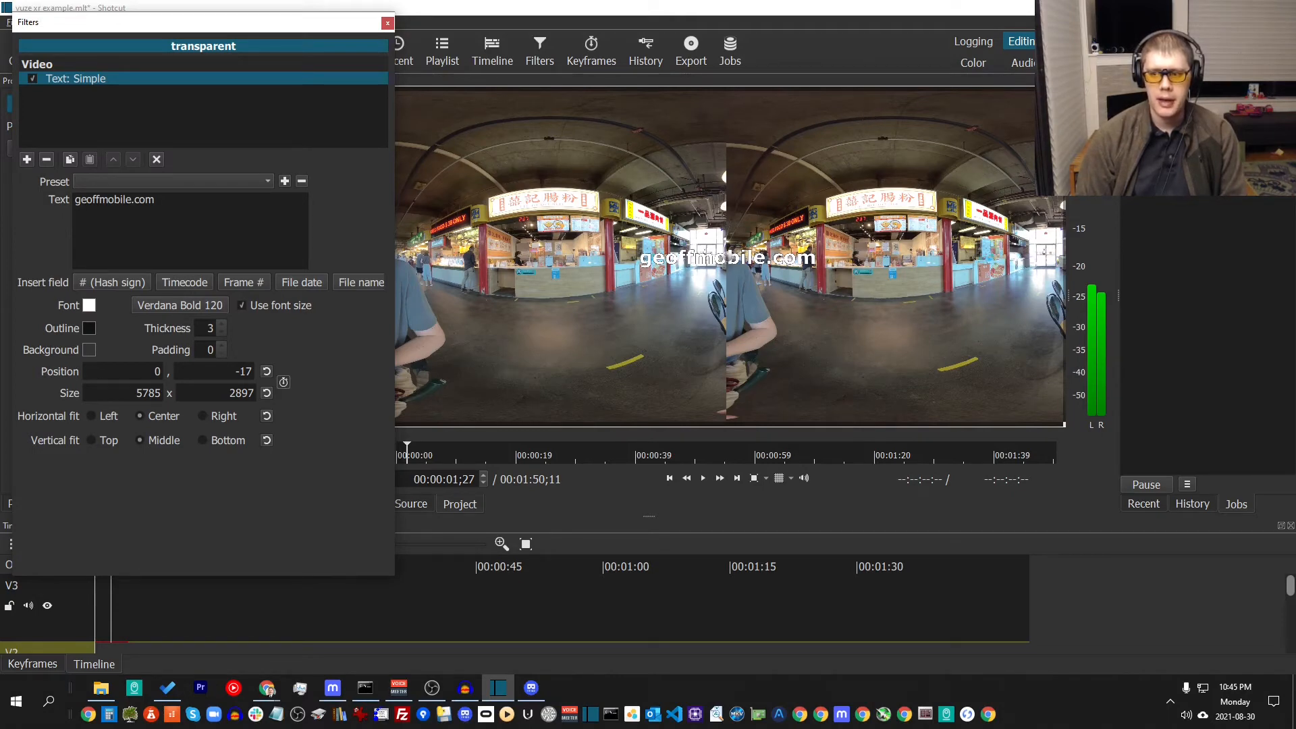
Lower the top edge of the text rectangle to a vertical position of about 573 and a size of about 5762 x 2307.
click(1202, 8)
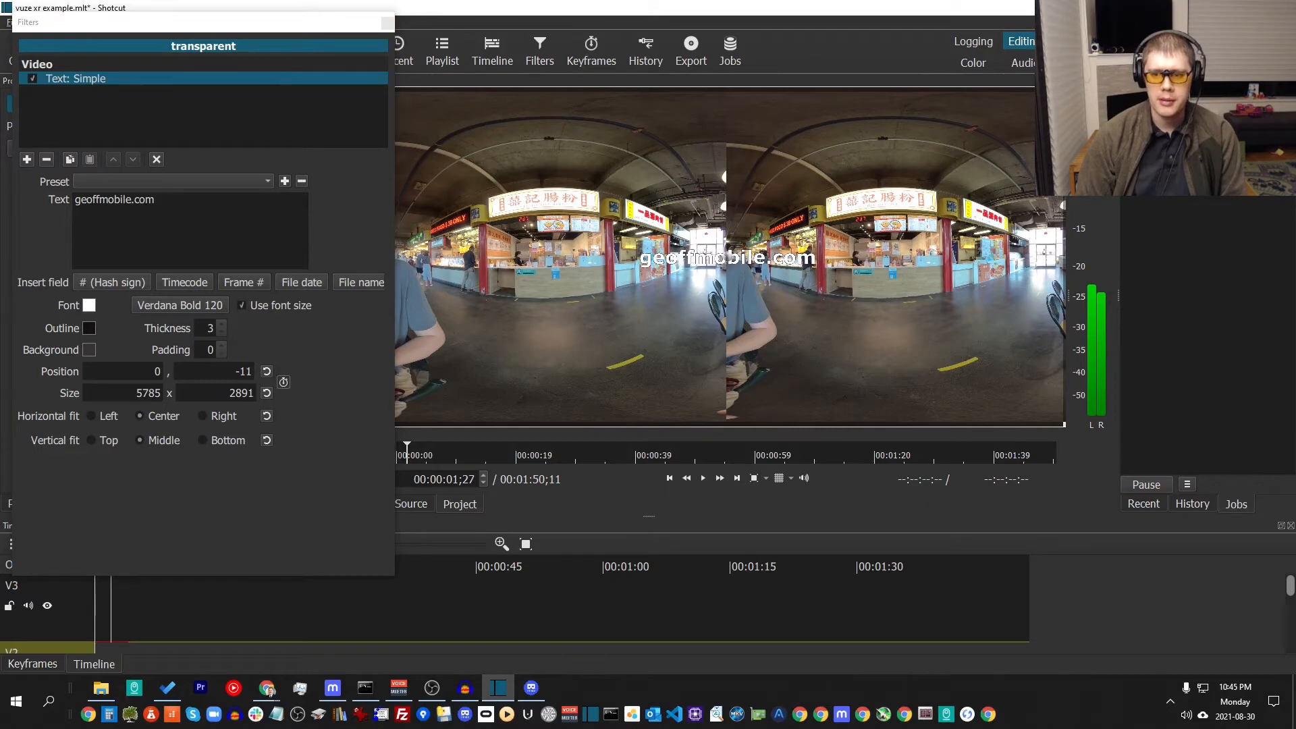
drag(1065, 88, 1066, 156)
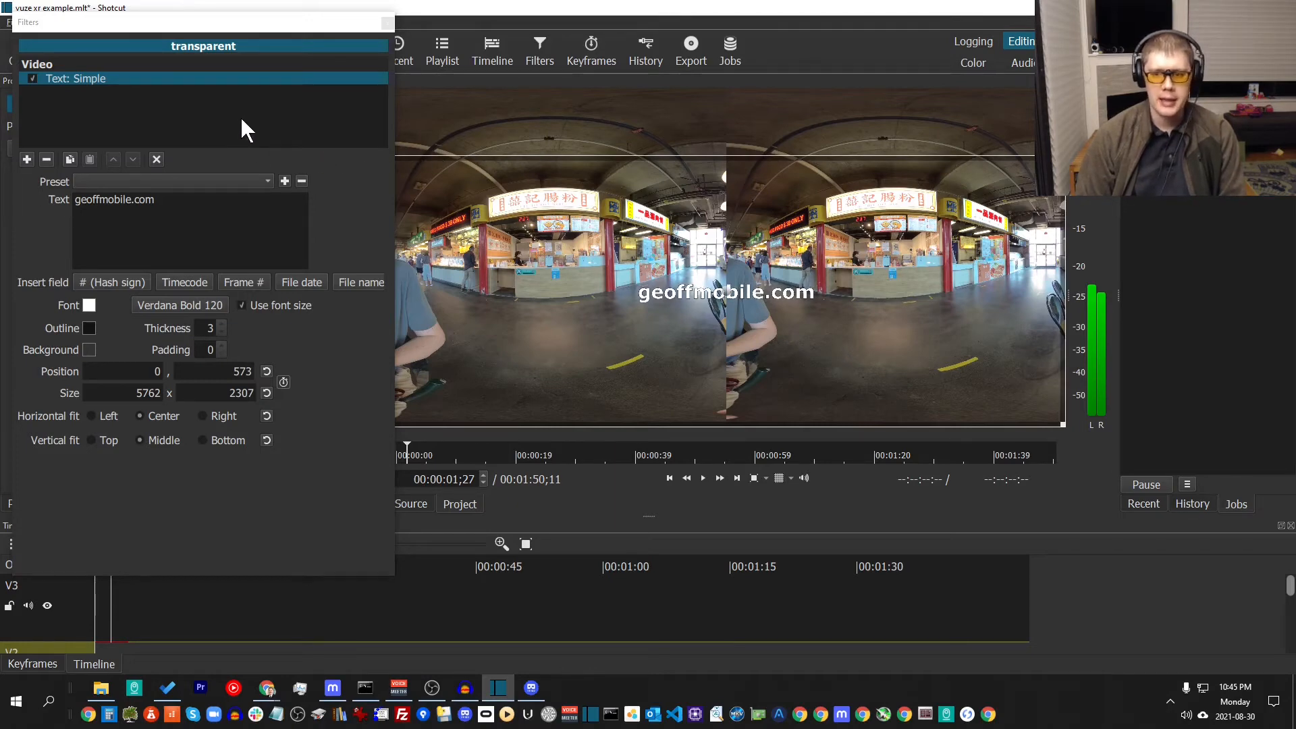
mouse_move(181, 32)
mouse_down()
mouse_move(150, 162)
mouse_move(178, 34)
mouse_up()
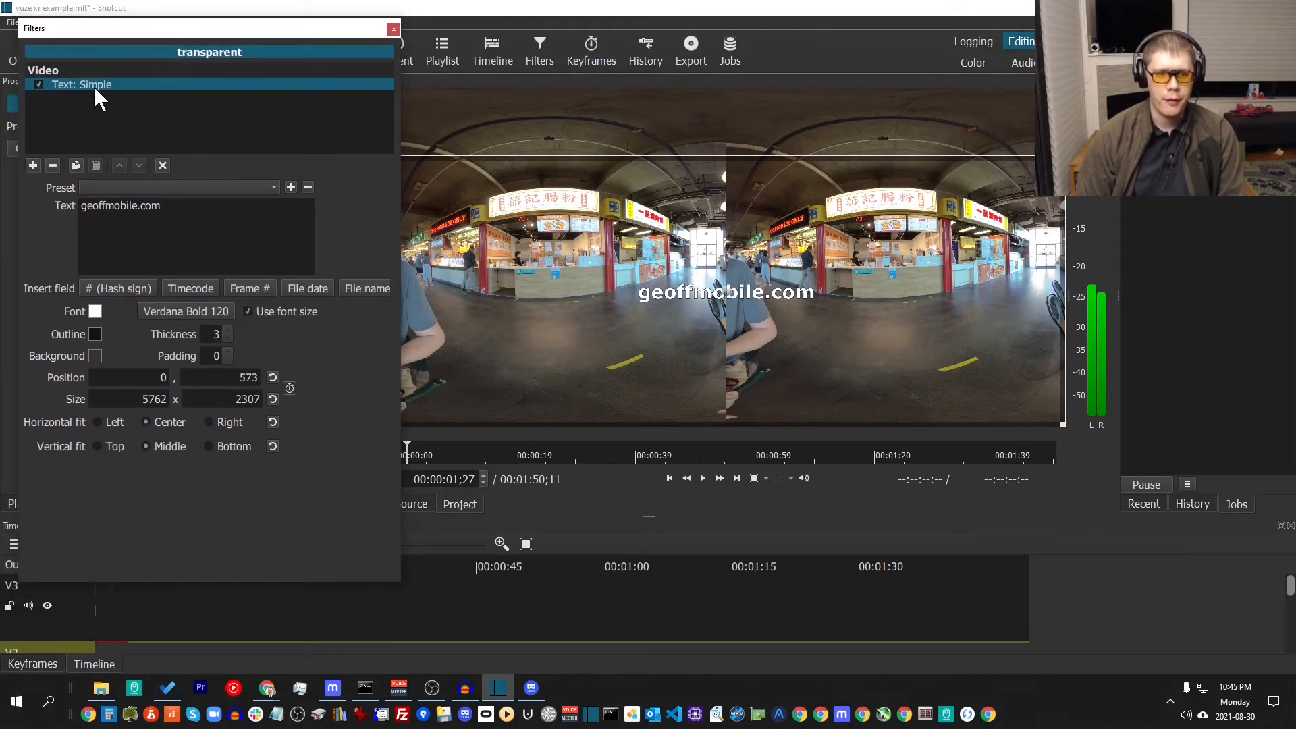
Add the 360: Rectilinear to Equirectangular filter and the Size, Position & Rotate filter to the text clip.
click(33, 166)
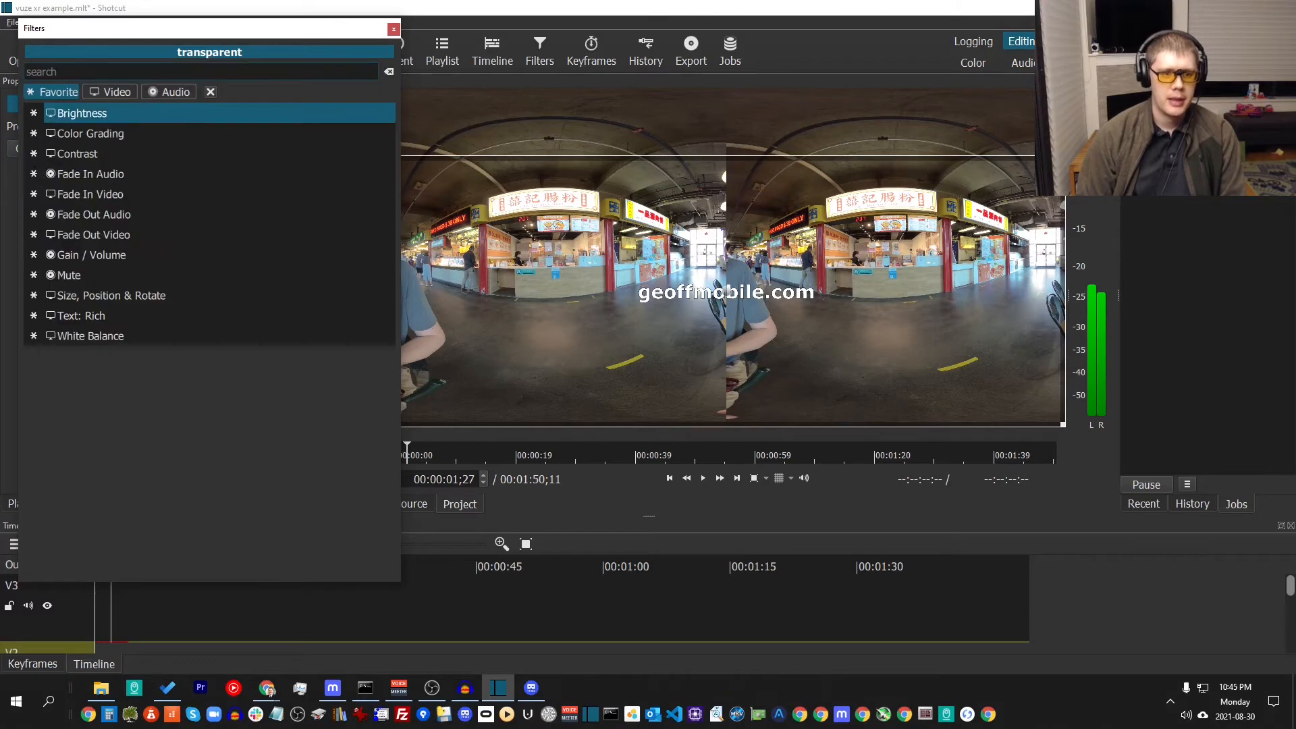
text(360)
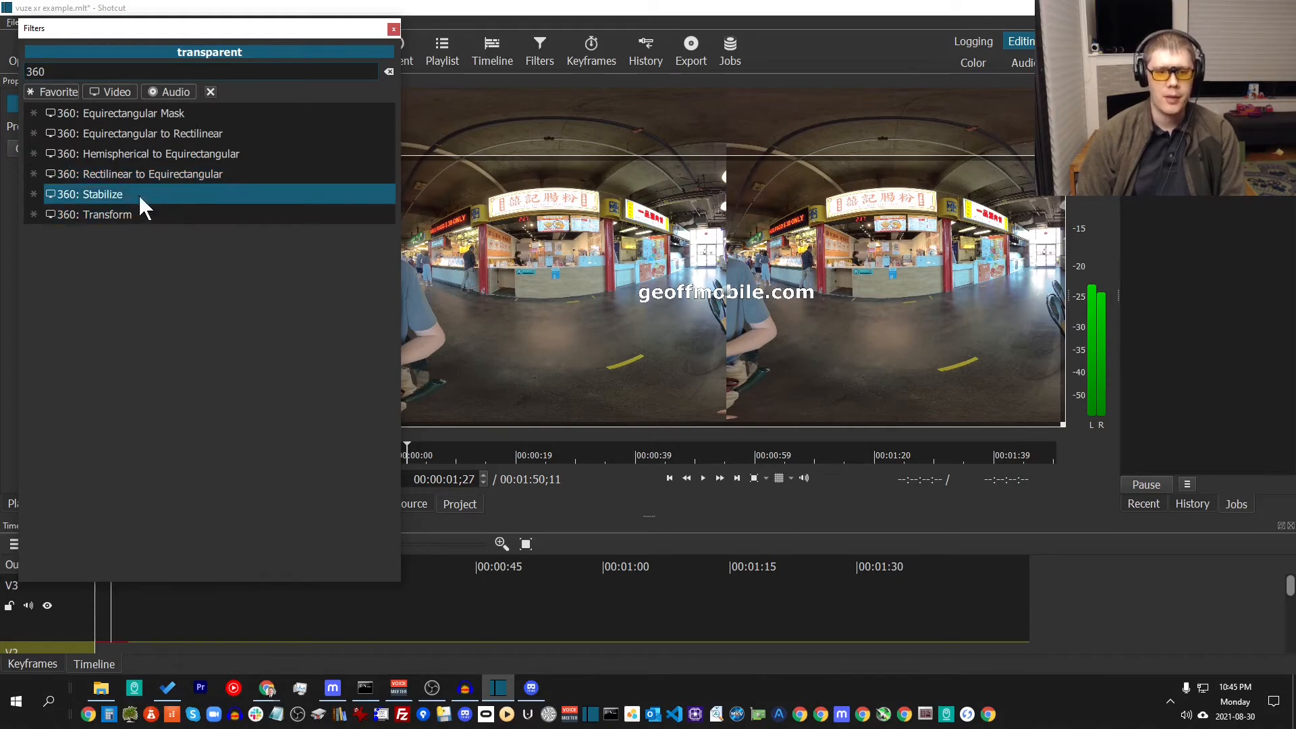
click(104, 174)
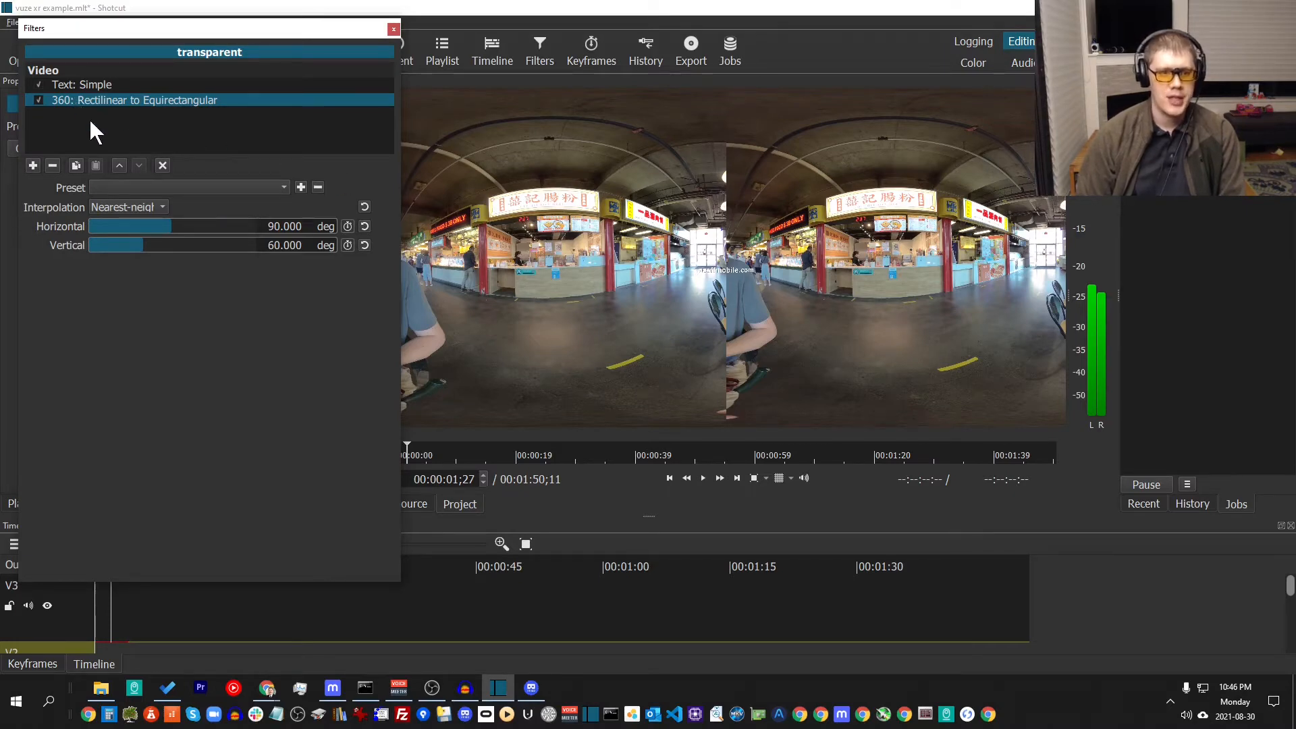
click(33, 166)
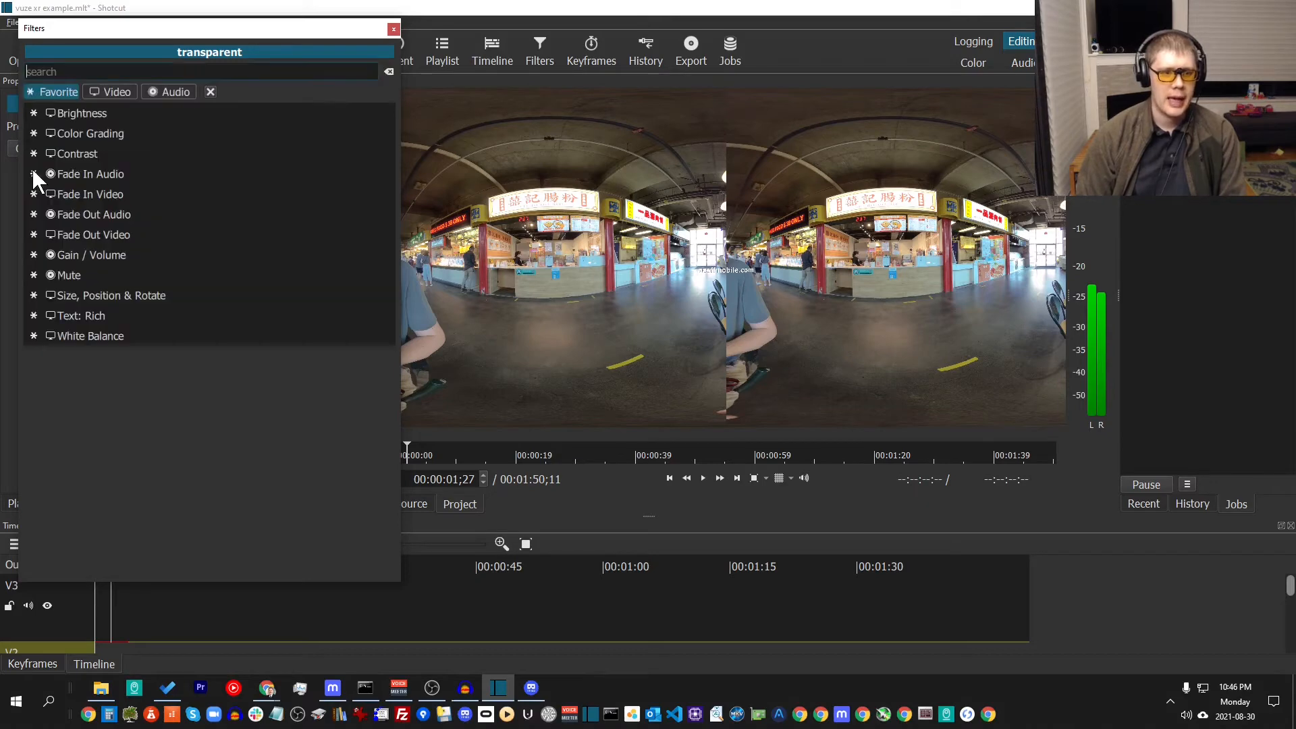
click(112, 298)
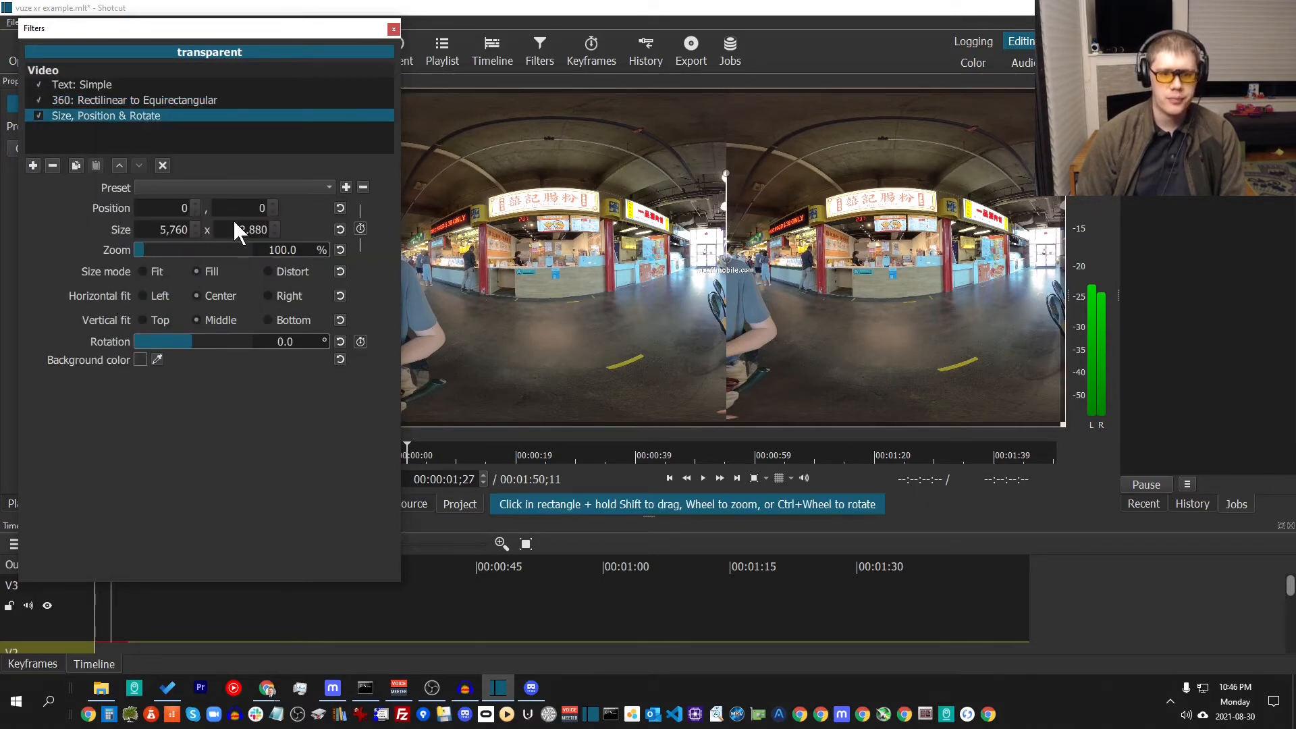
Switch to Calculator and divide the frame width of 5760 by 2.
click(107, 717)
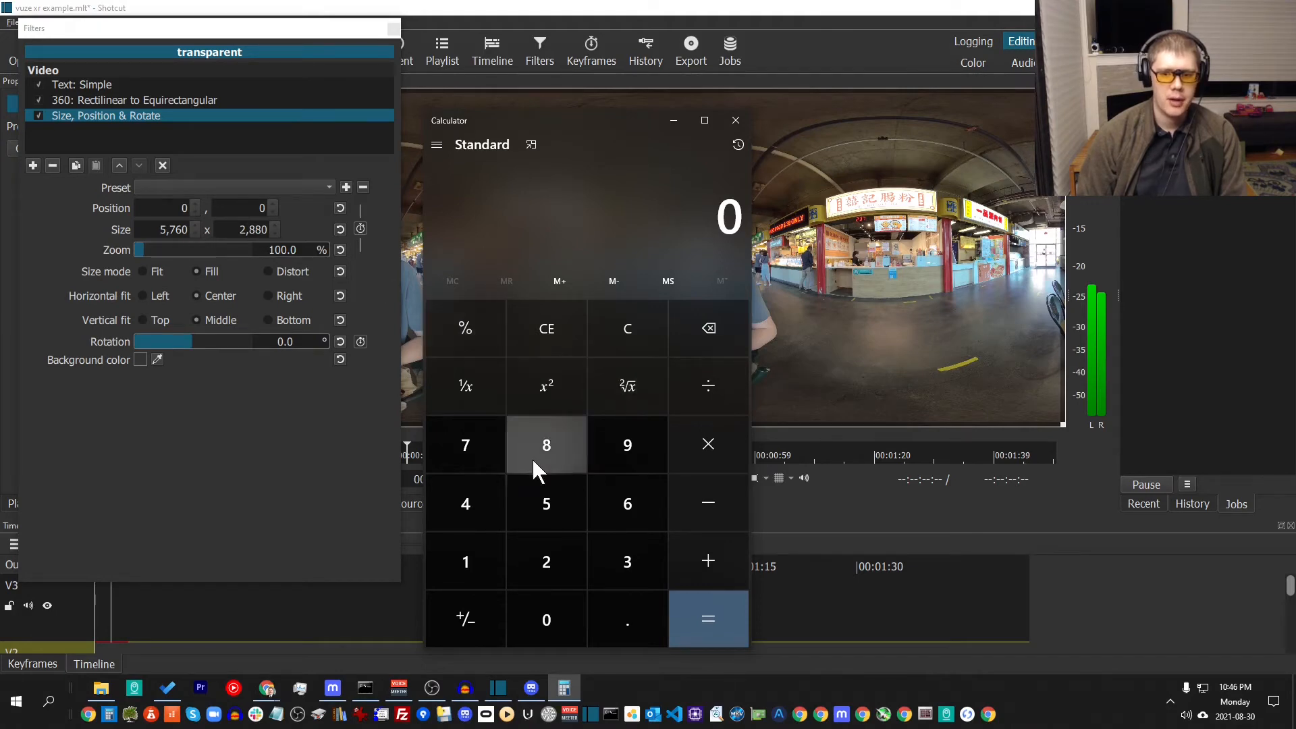
click(540, 501)
click(461, 453)
click(635, 505)
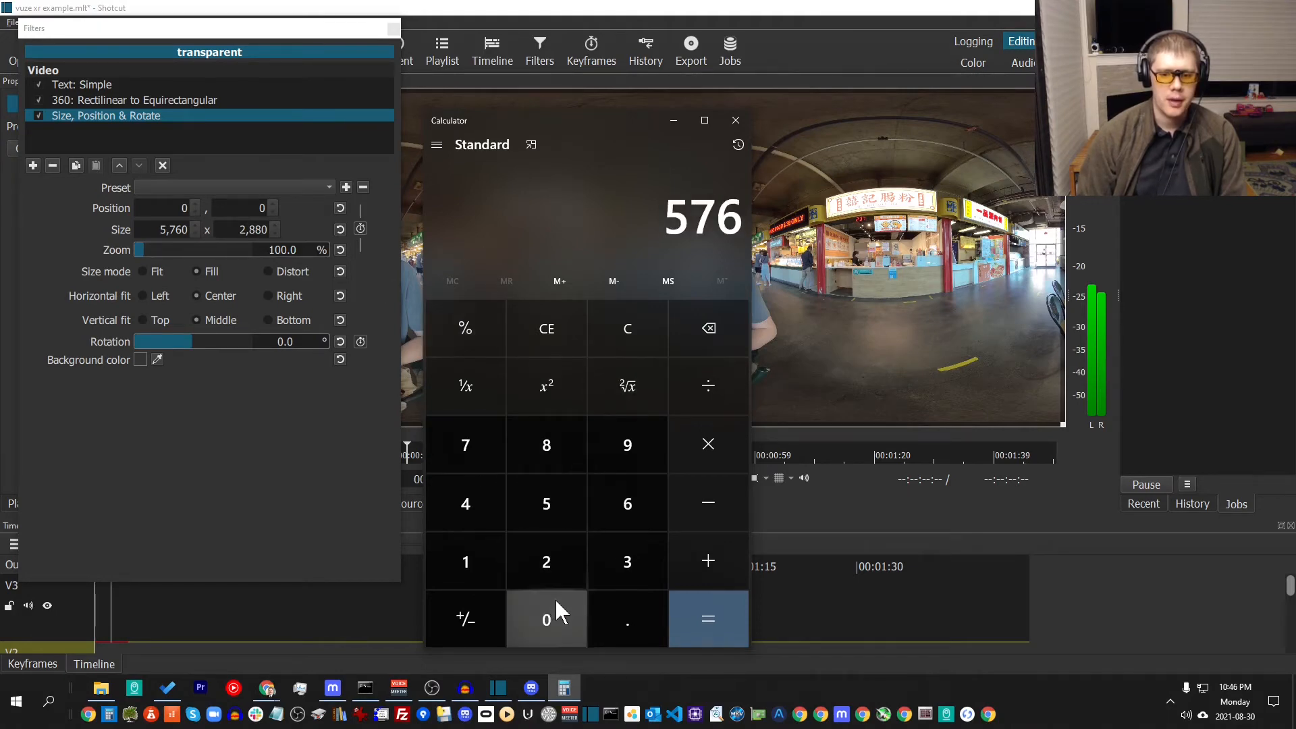
click(551, 611)
click(722, 378)
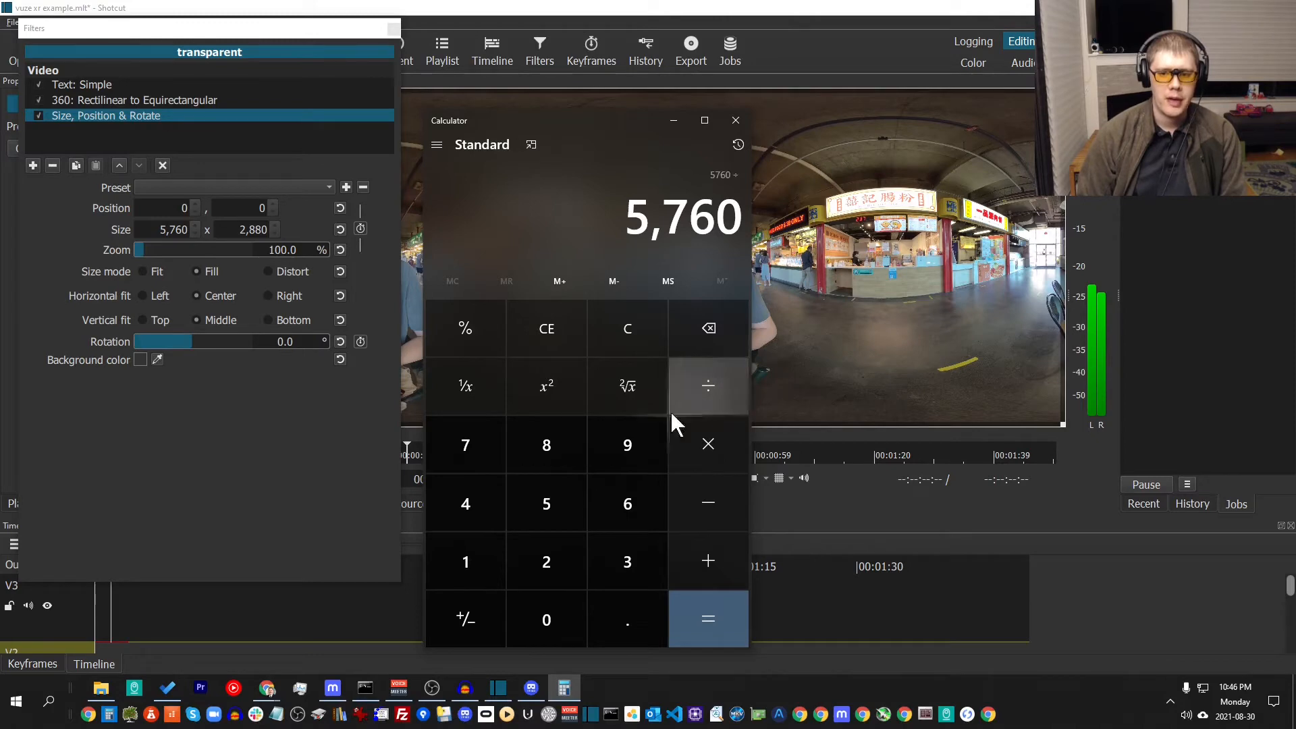
click(557, 570)
click(703, 615)
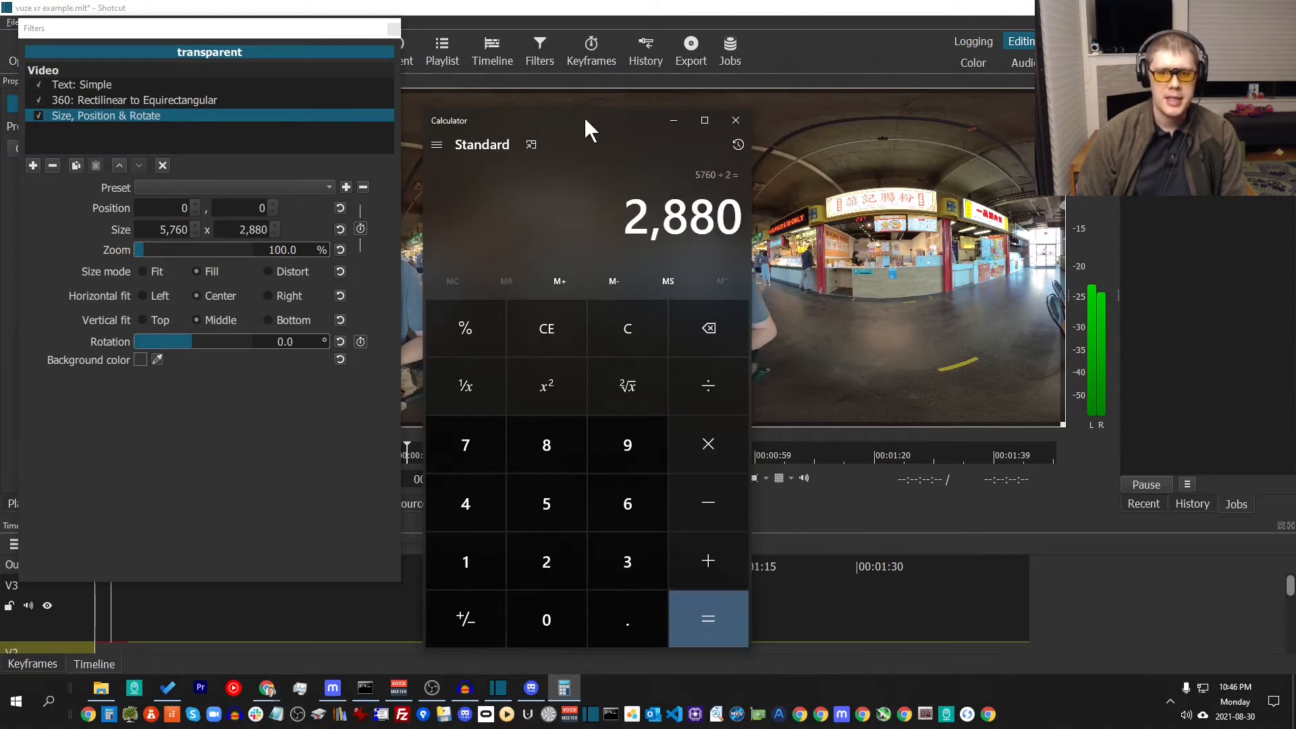
Move Calculator clear of the preview, divide the result by 2 again, and close Calculator.
drag(585, 120, 214, 121)
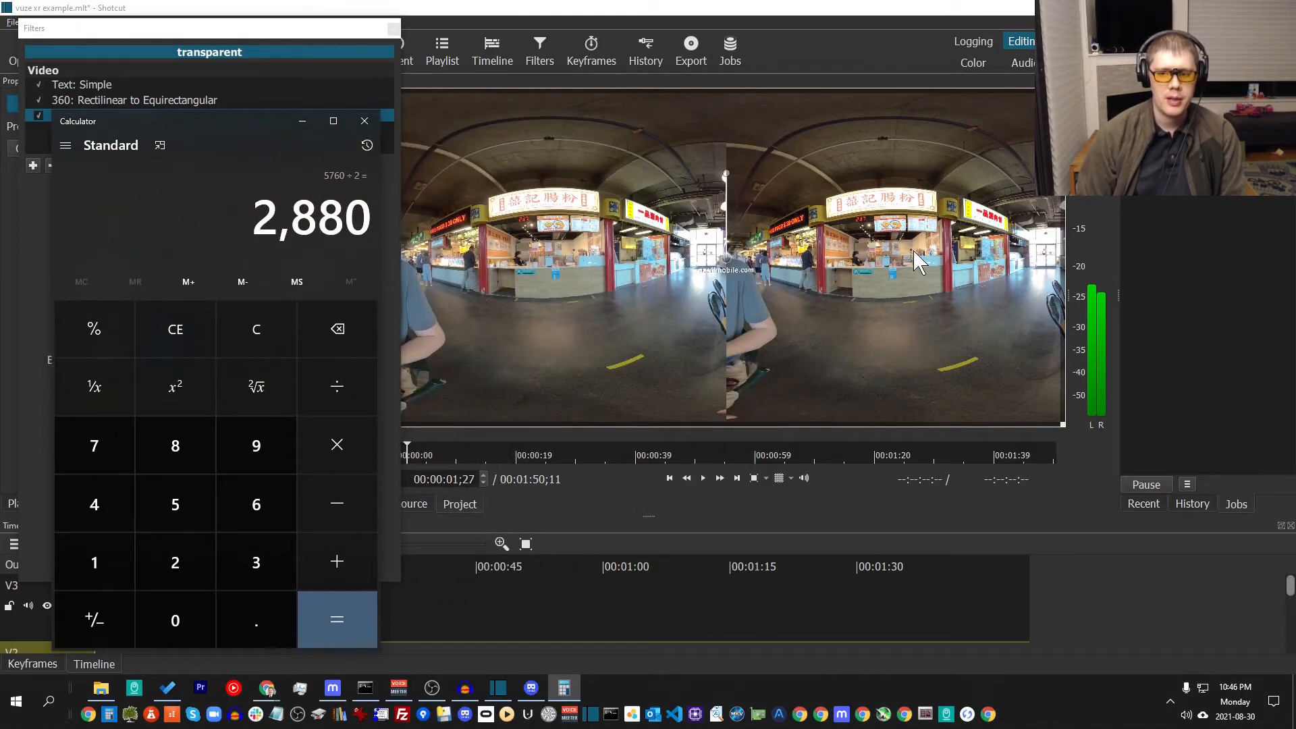
click(321, 397)
click(210, 561)
click(346, 628)
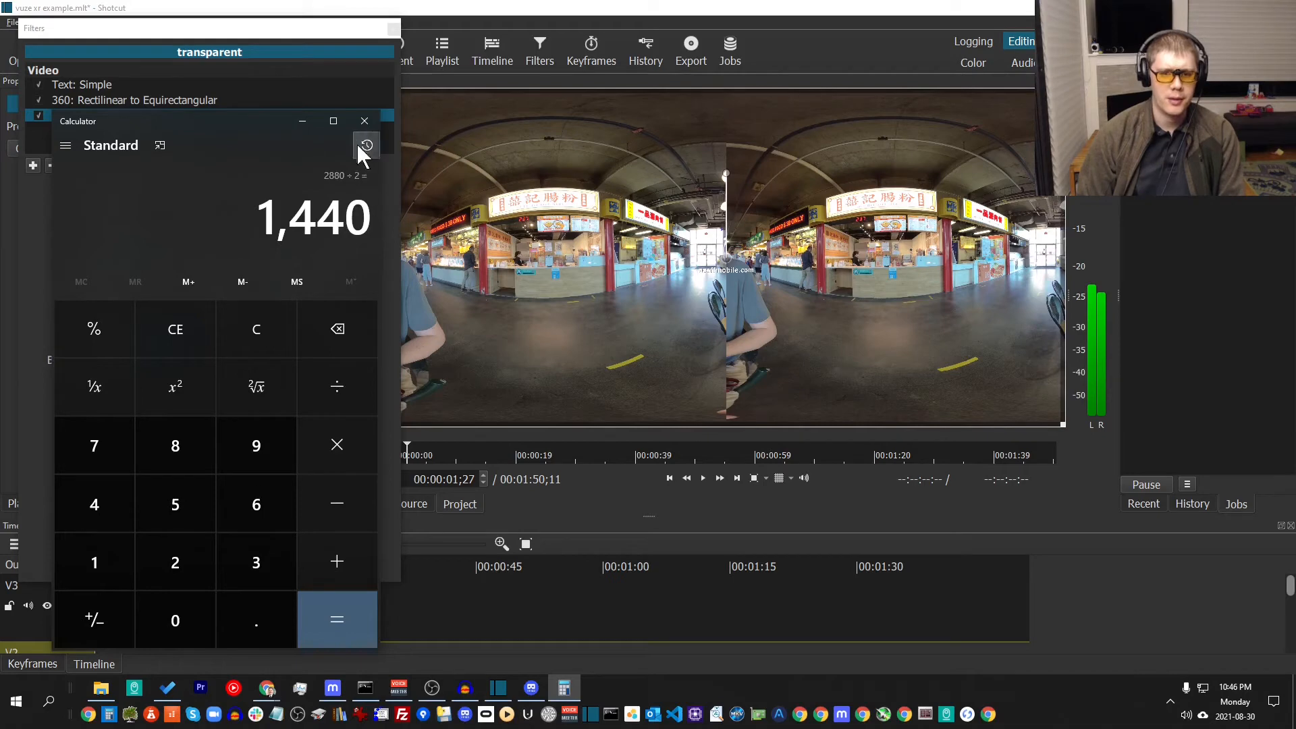
click(364, 122)
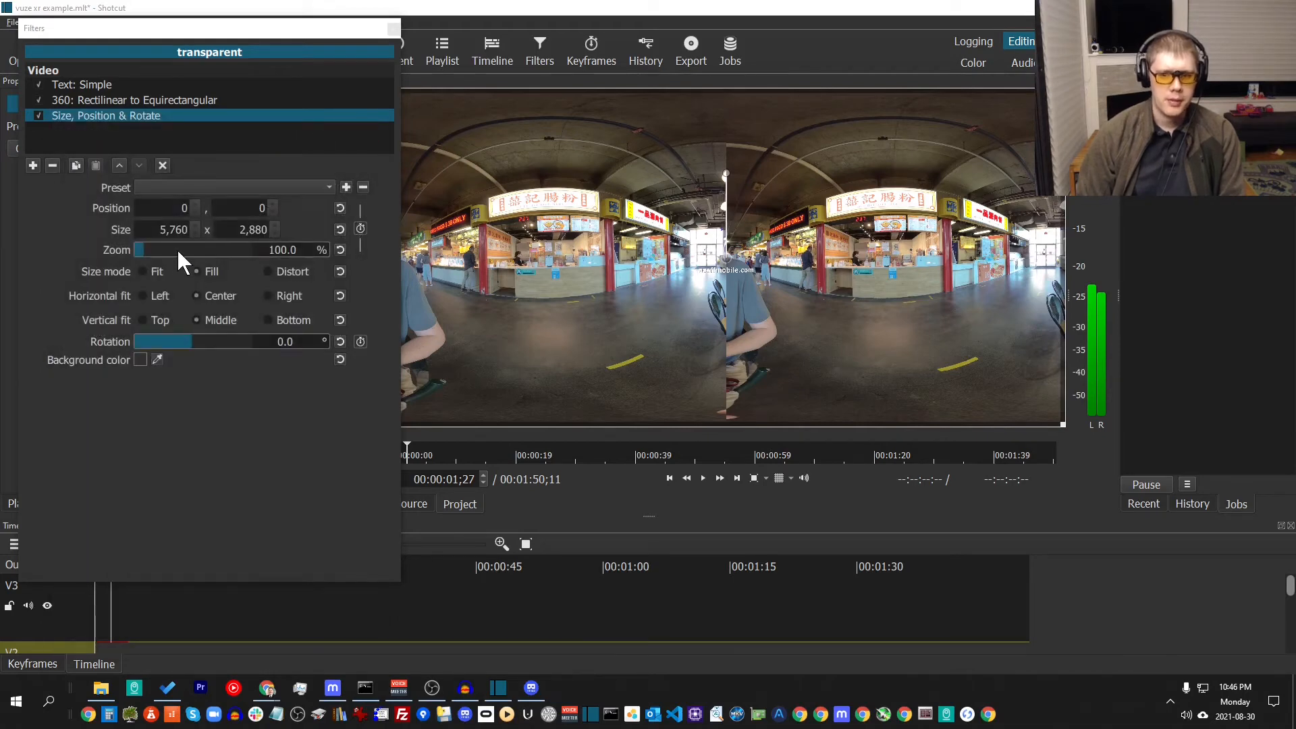
Set the horizontal position in Size, Position & Rotate to -1440 and move the floating Filters panel off the preview and timeline.
click(184, 208)
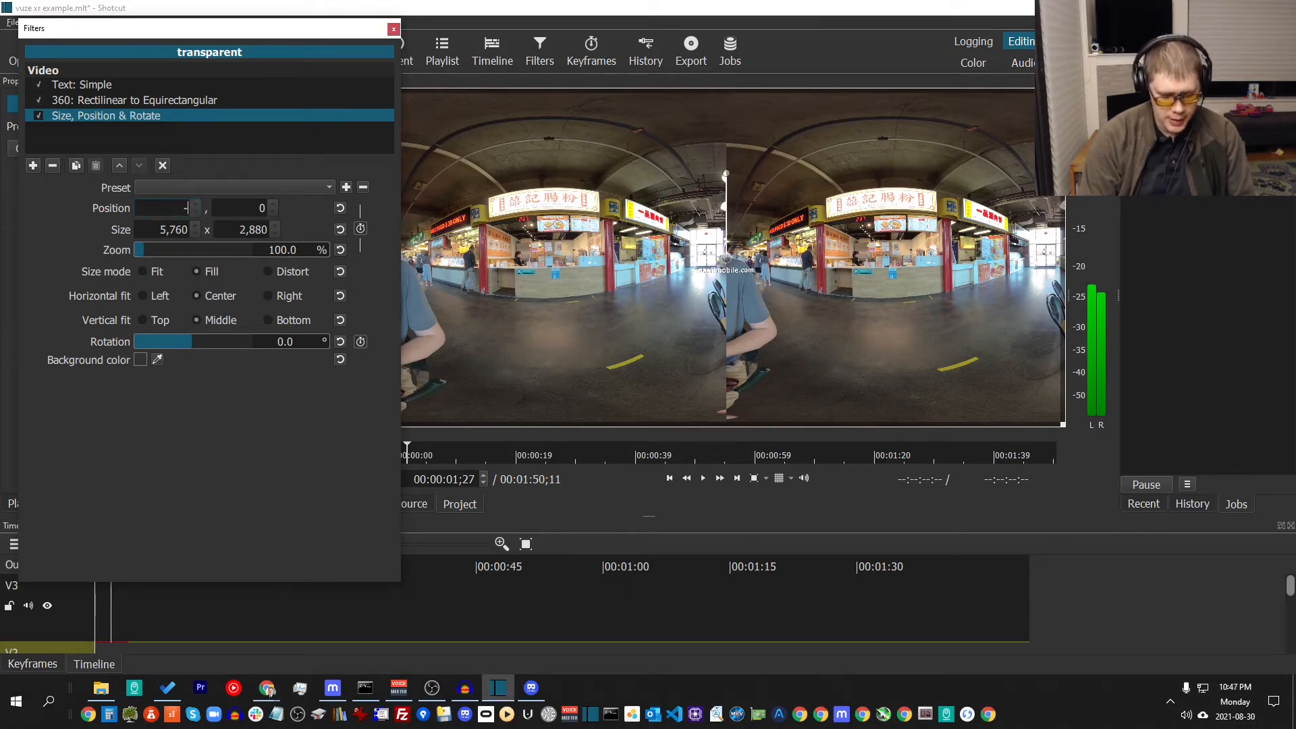
text(-1440)
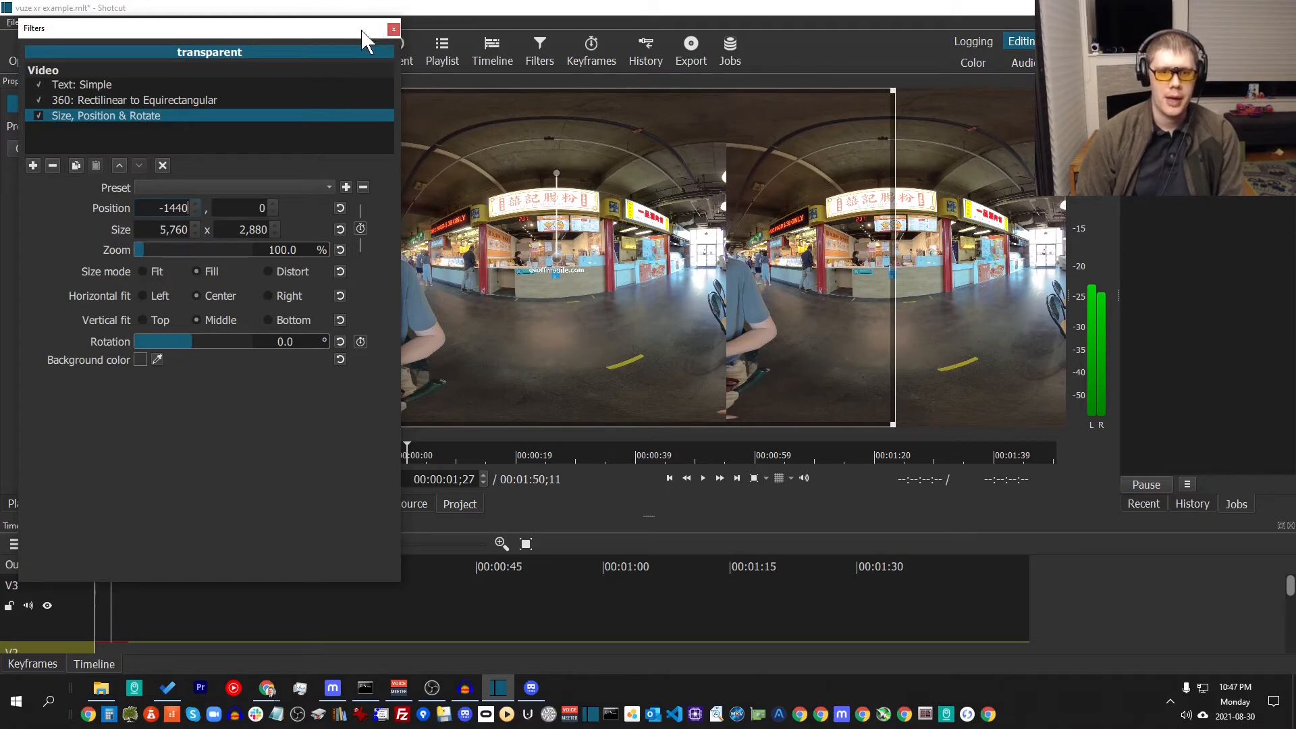
drag(368, 28, 639, 522)
drag(195, 100, 287, 1)
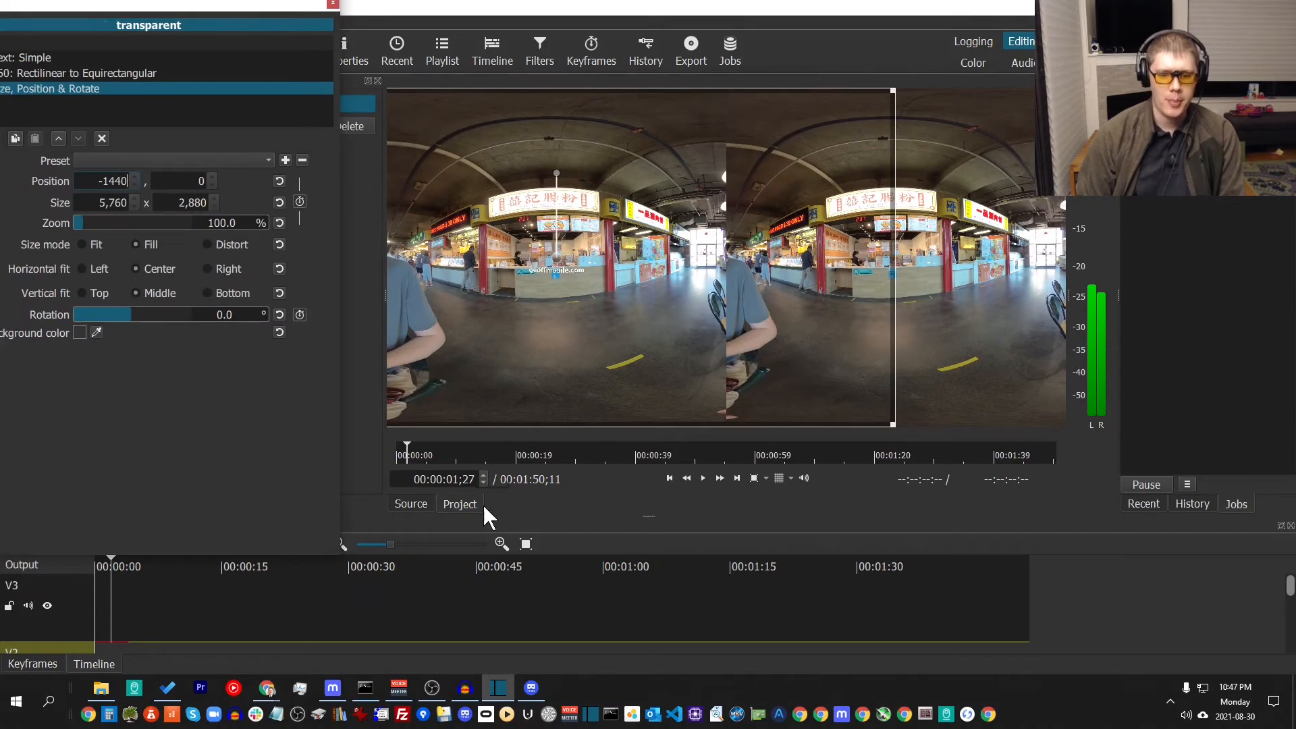
drag(133, 10, 1261, 71)
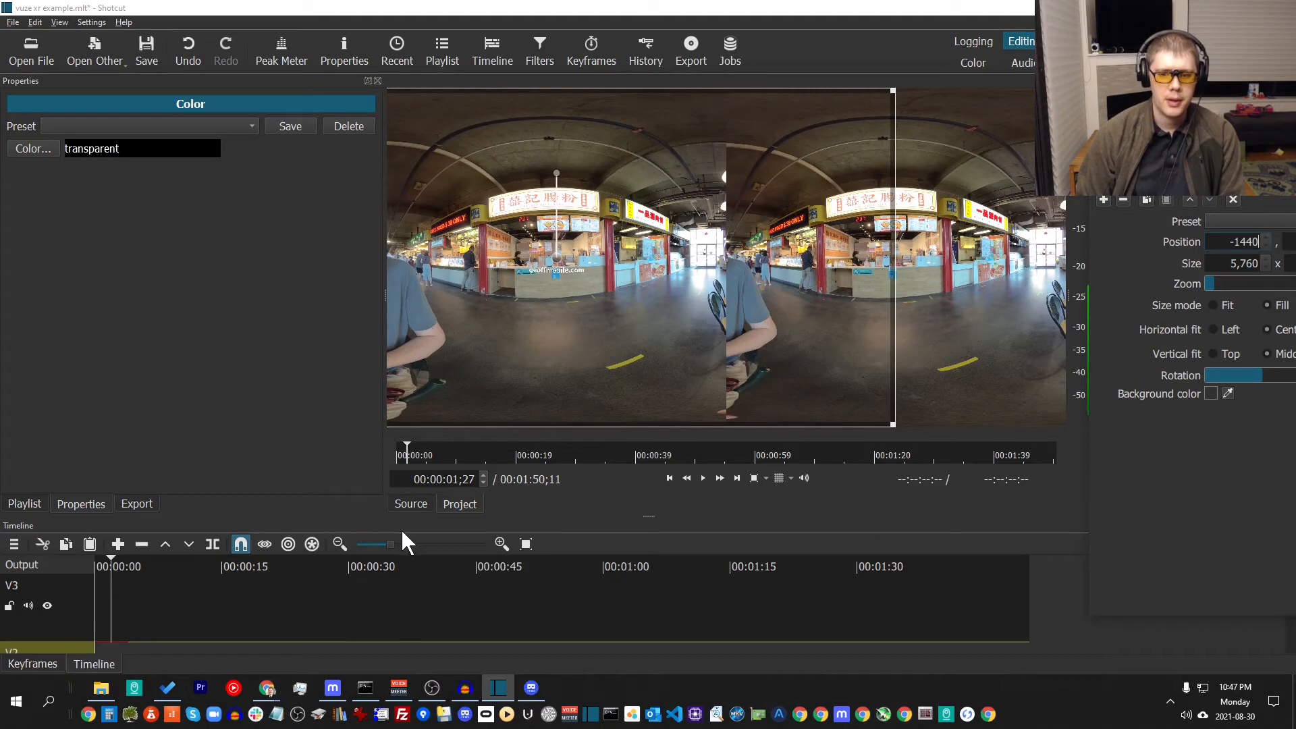
Enlarge the timeline area, paste a copy of the text clip onto track V3, and move it to the track's start.
drag(377, 514, 368, 278)
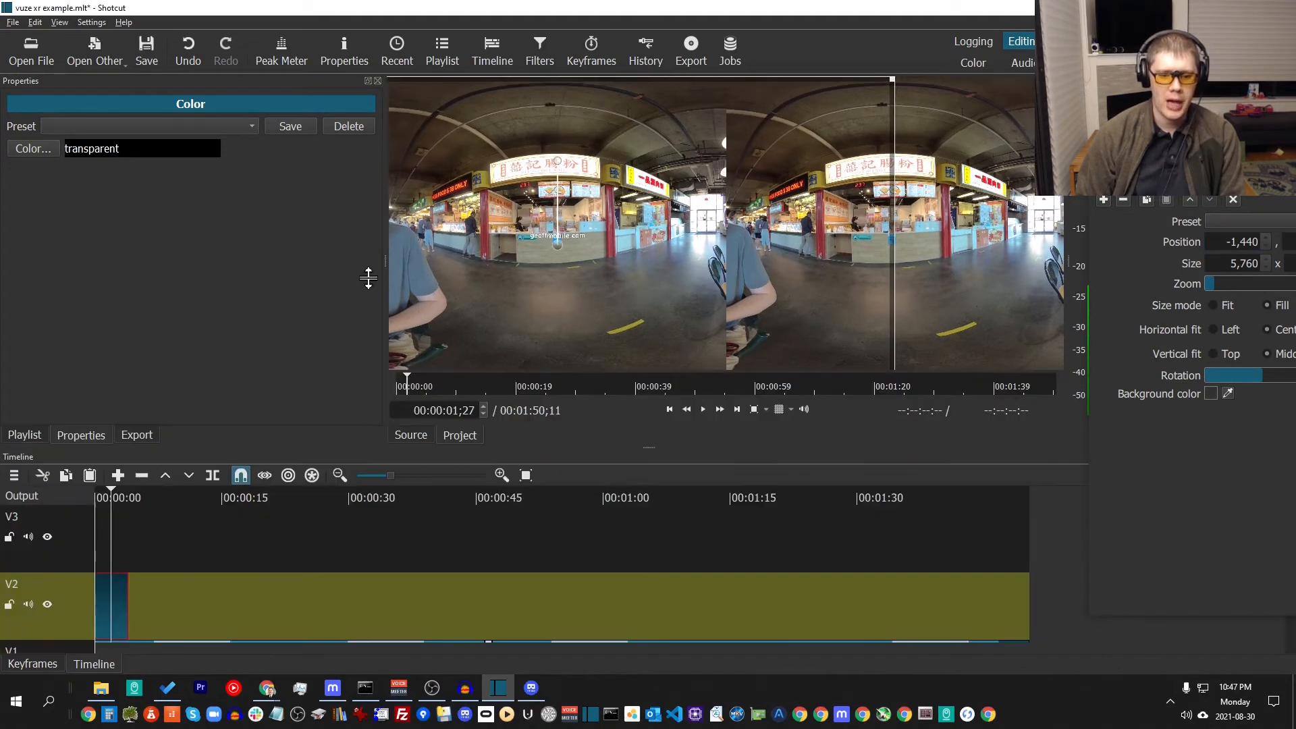
click(150, 463)
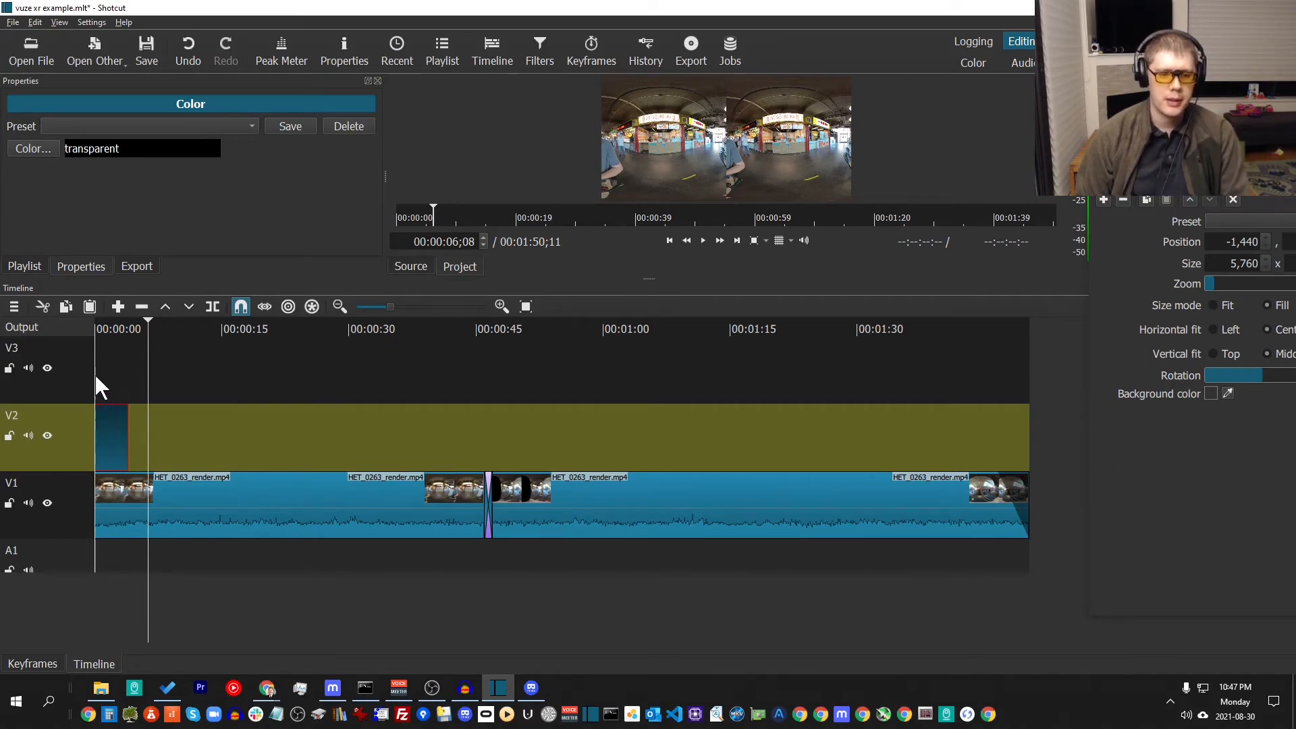
click(76, 382)
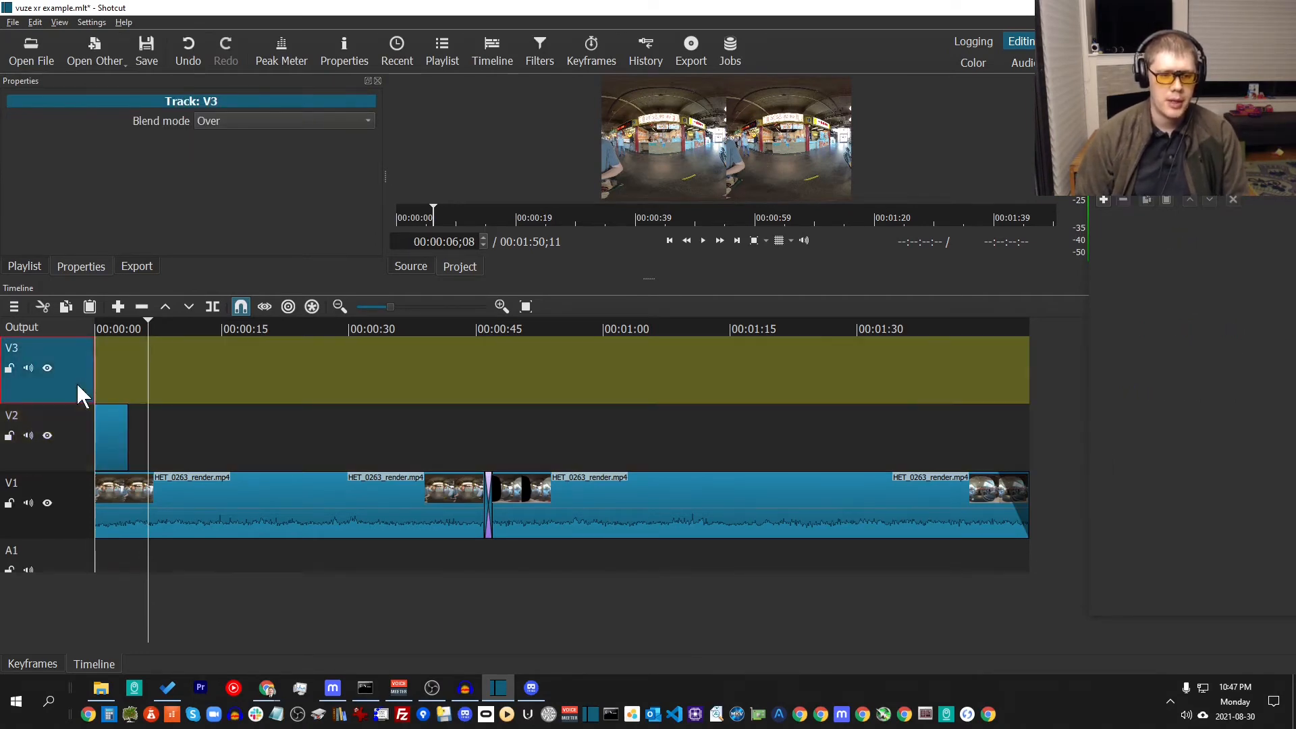
key(ctrl+v)
drag(155, 390, 105, 391)
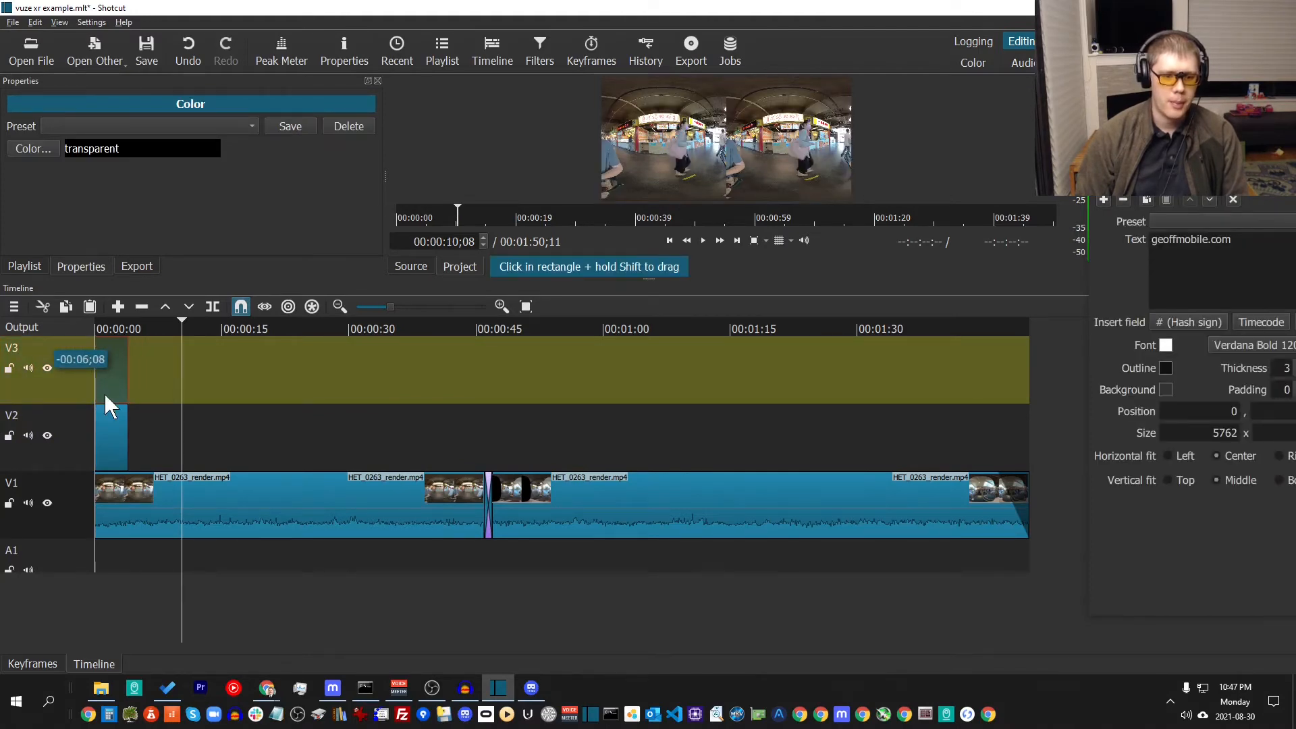
click(112, 325)
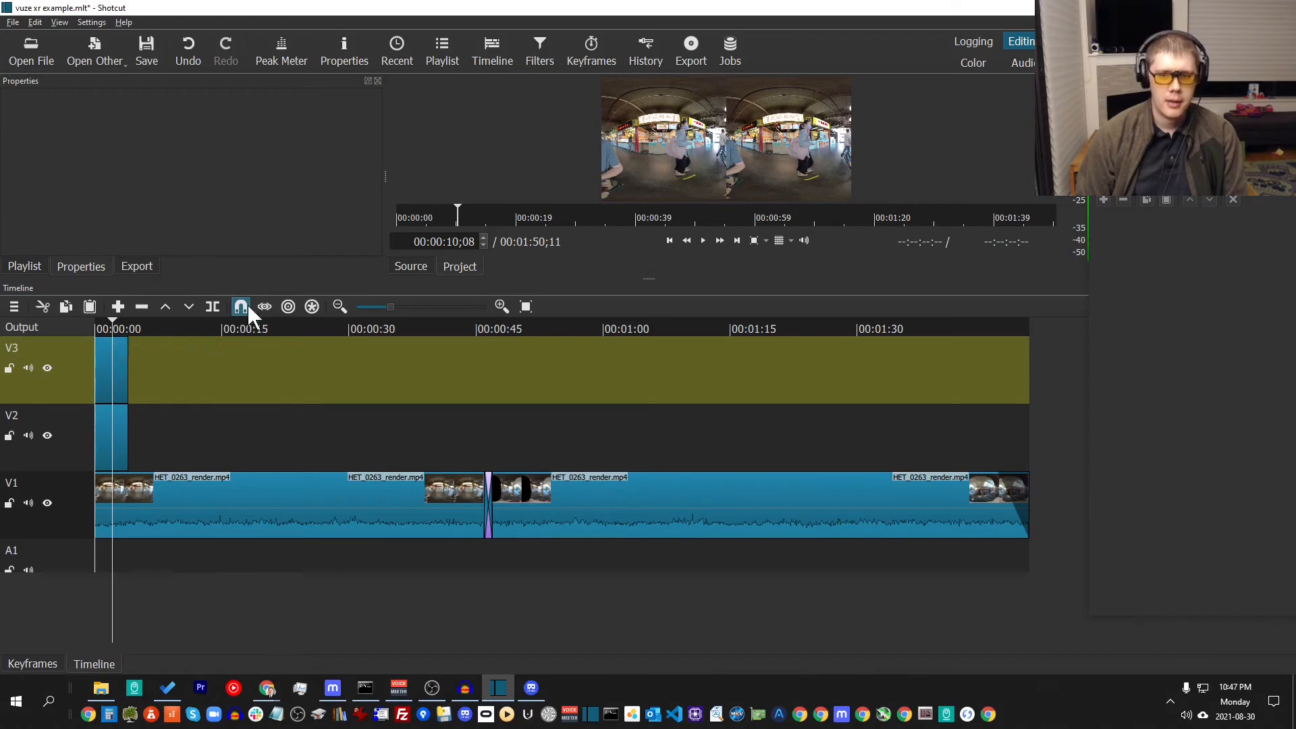
Set the horizontal position in Size, Position & Rotate of the text clip on V3 to +1440.
click(142, 371)
click(118, 366)
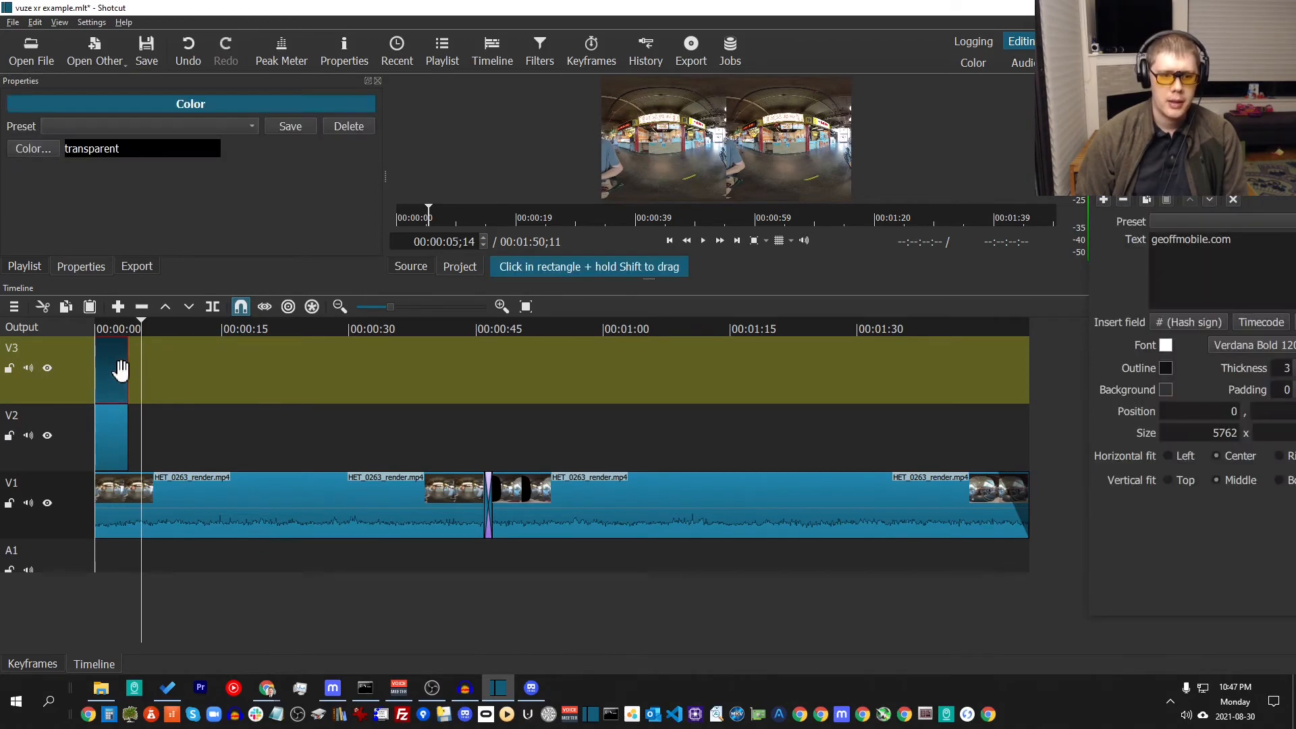
drag(1158, 64, 198, 109)
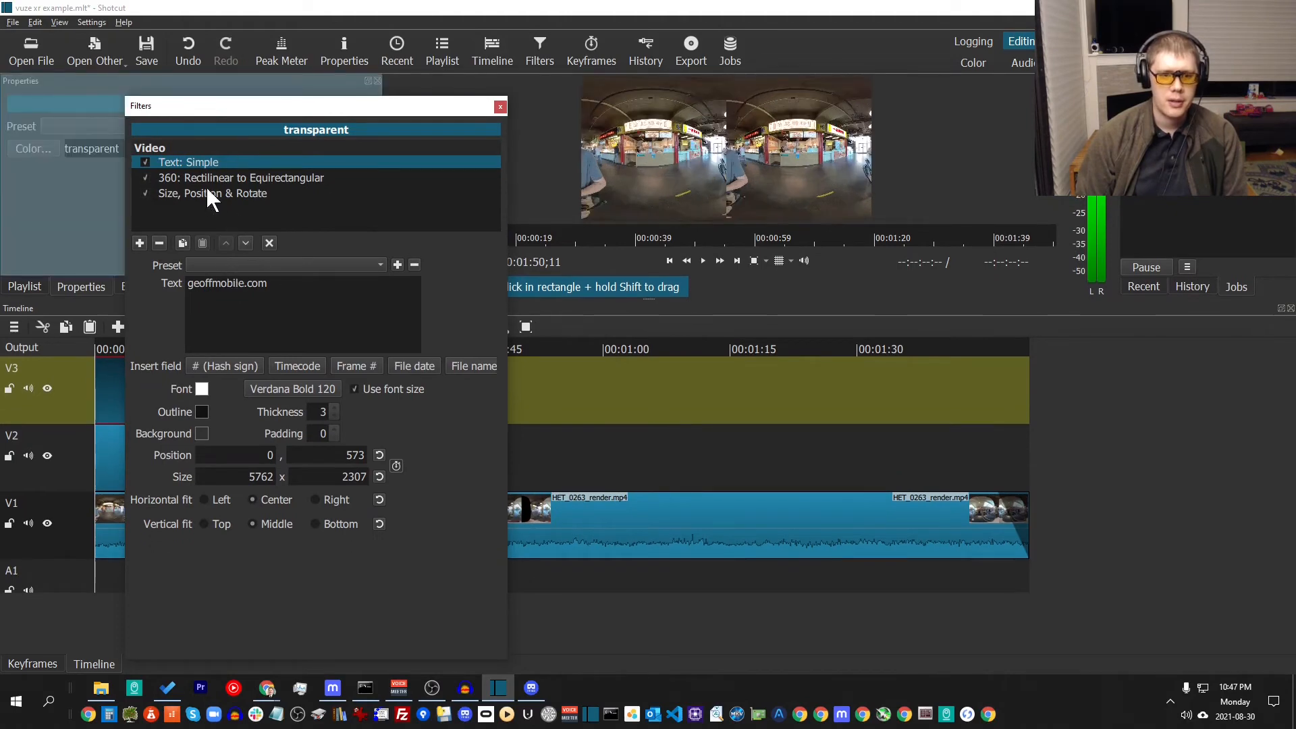
click(230, 193)
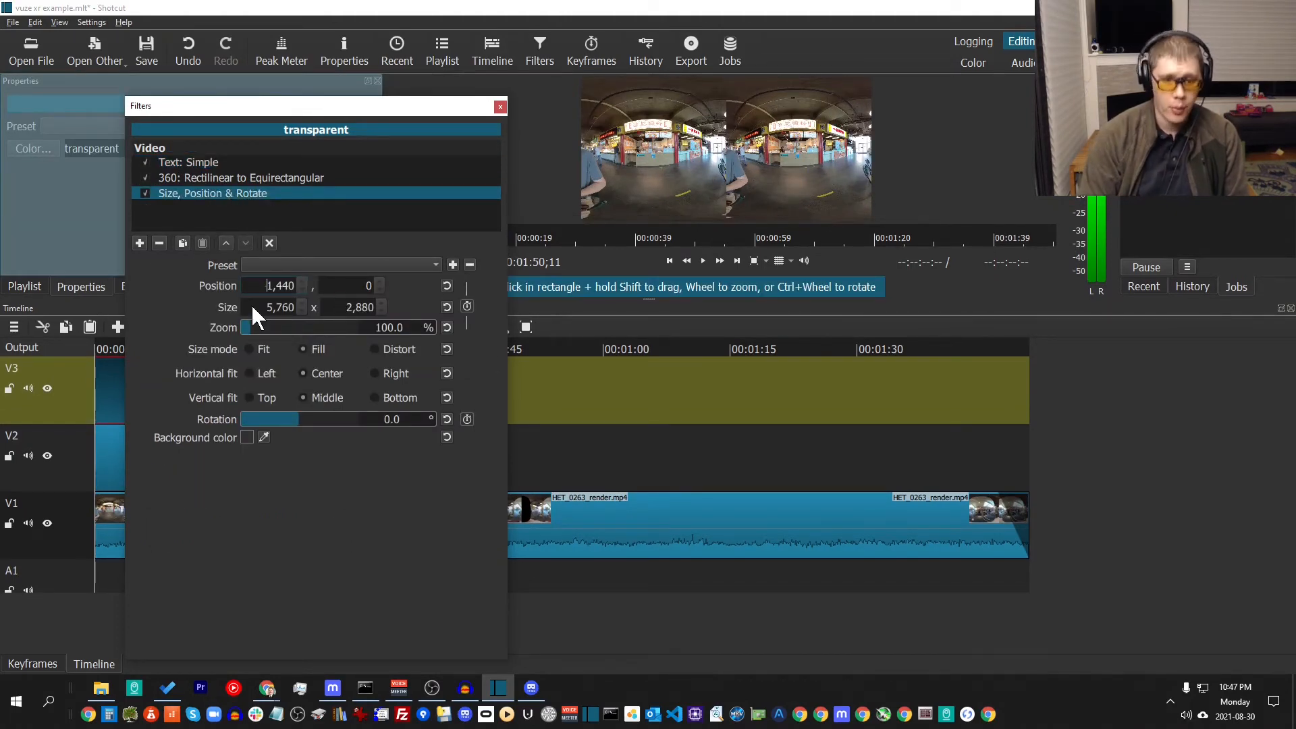
text(+)
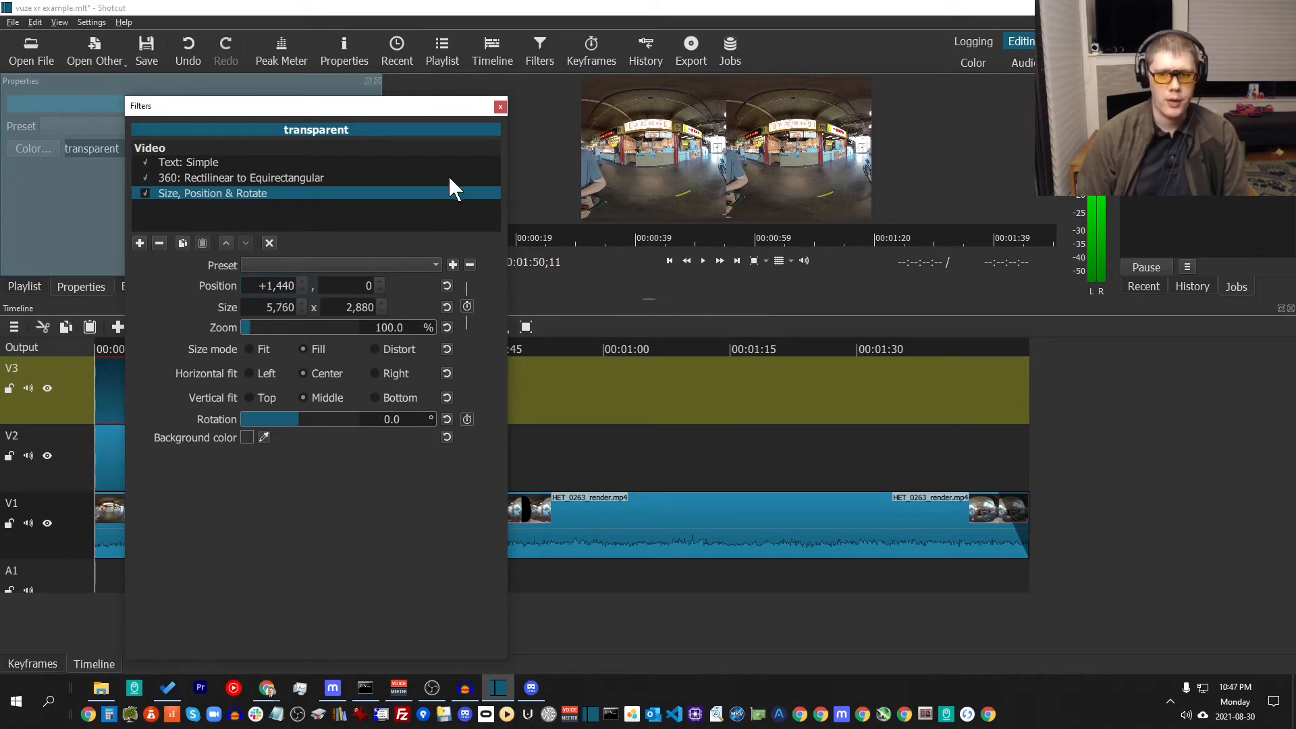
Dock the Filters panel again, place the playhead at 00:00:01;15, and enlarge the preview by shrinking the timeline.
double_click(493, 106)
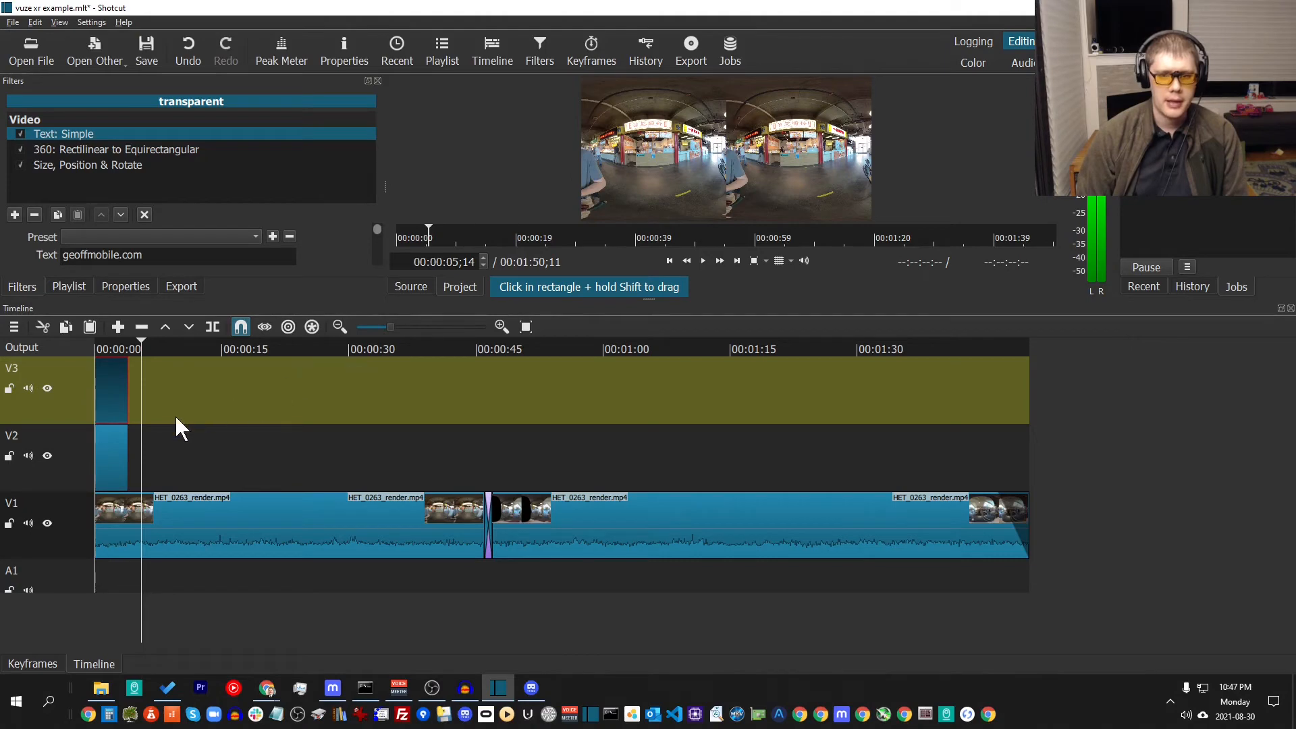
click(107, 346)
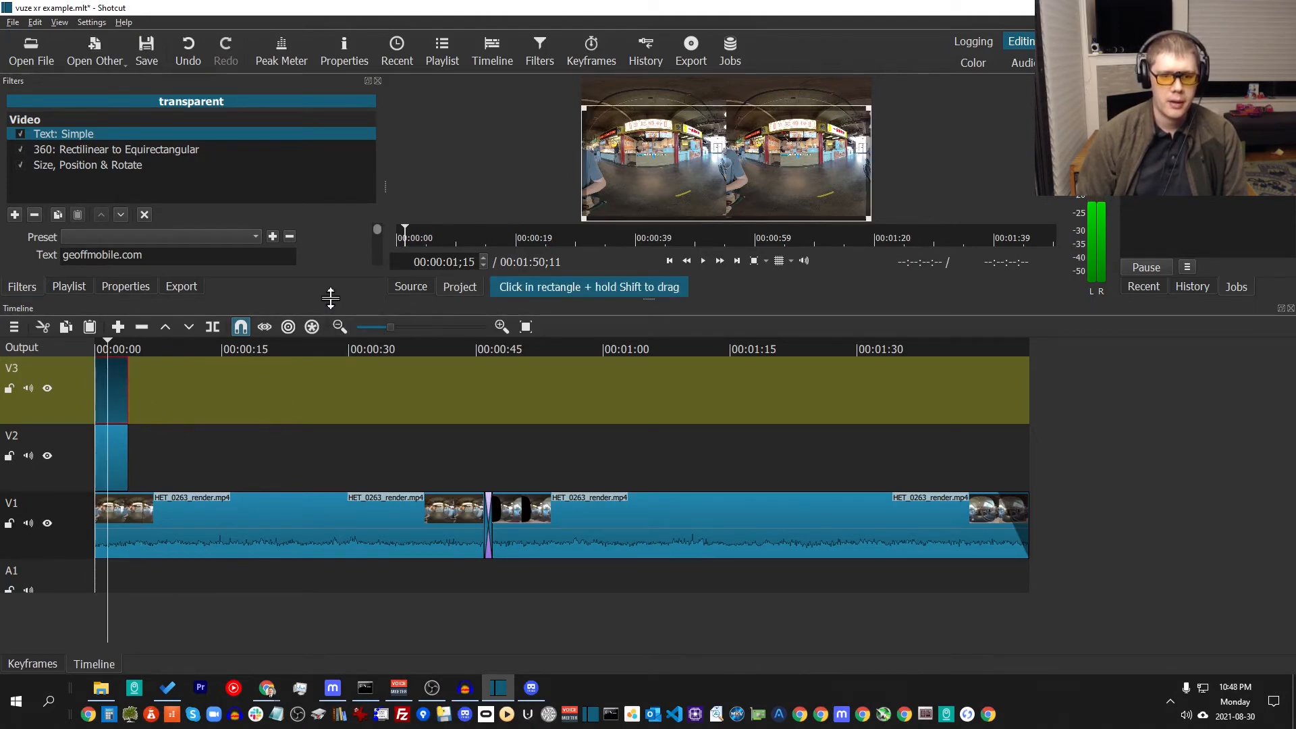
drag(347, 300, 406, 619)
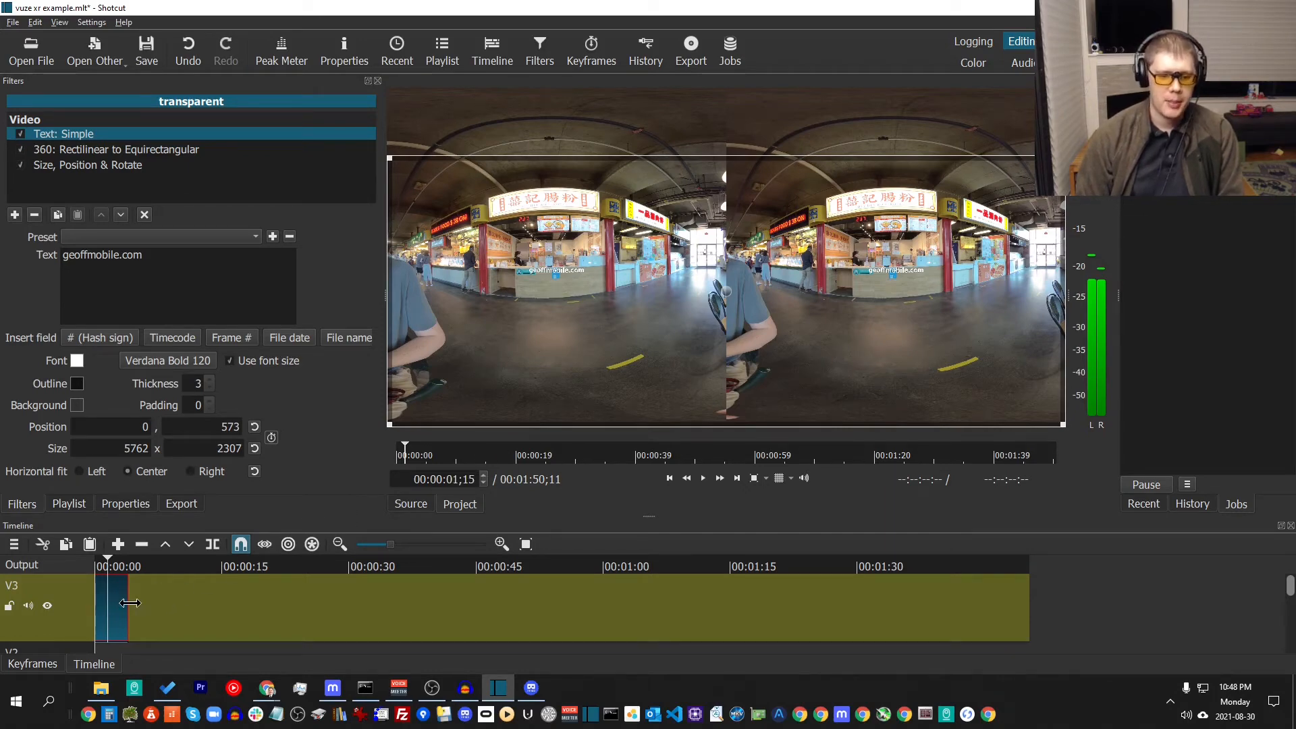
Lengthen the text clip on track V3 to about 10 seconds and save the project.
drag(127, 598, 188, 606)
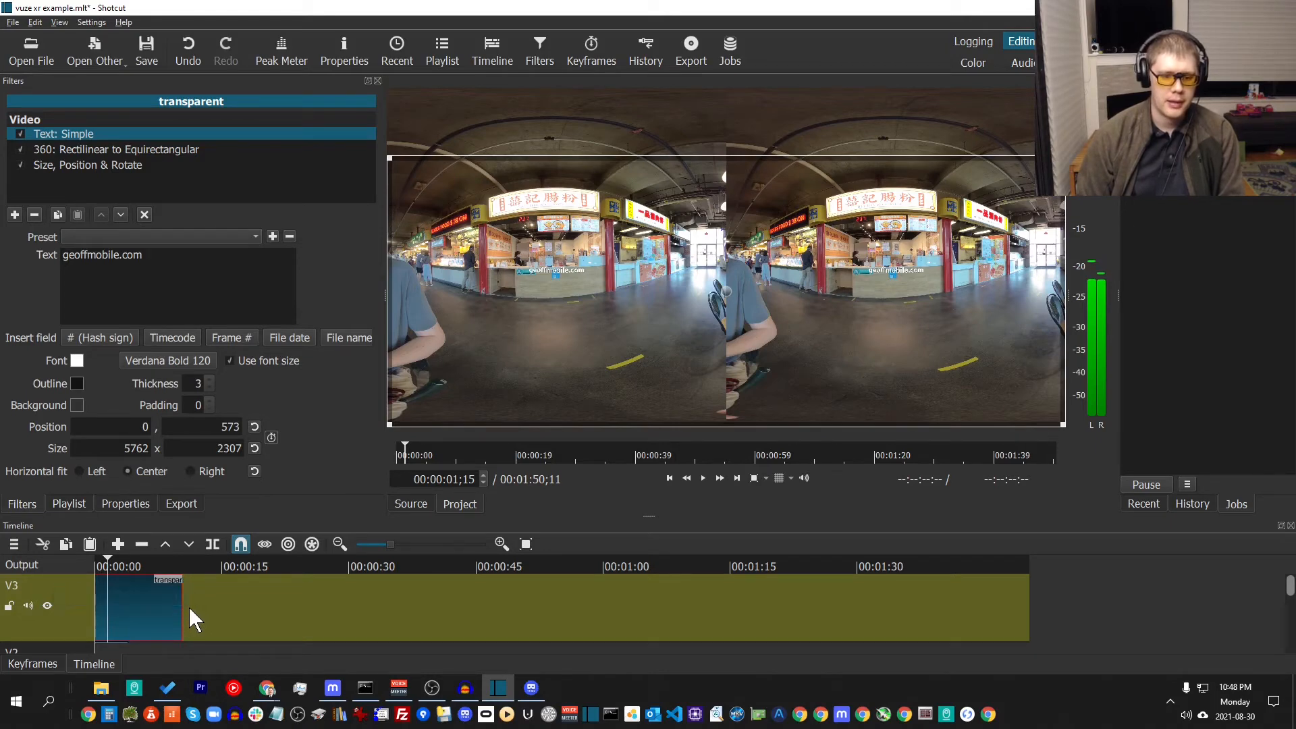
click(148, 42)
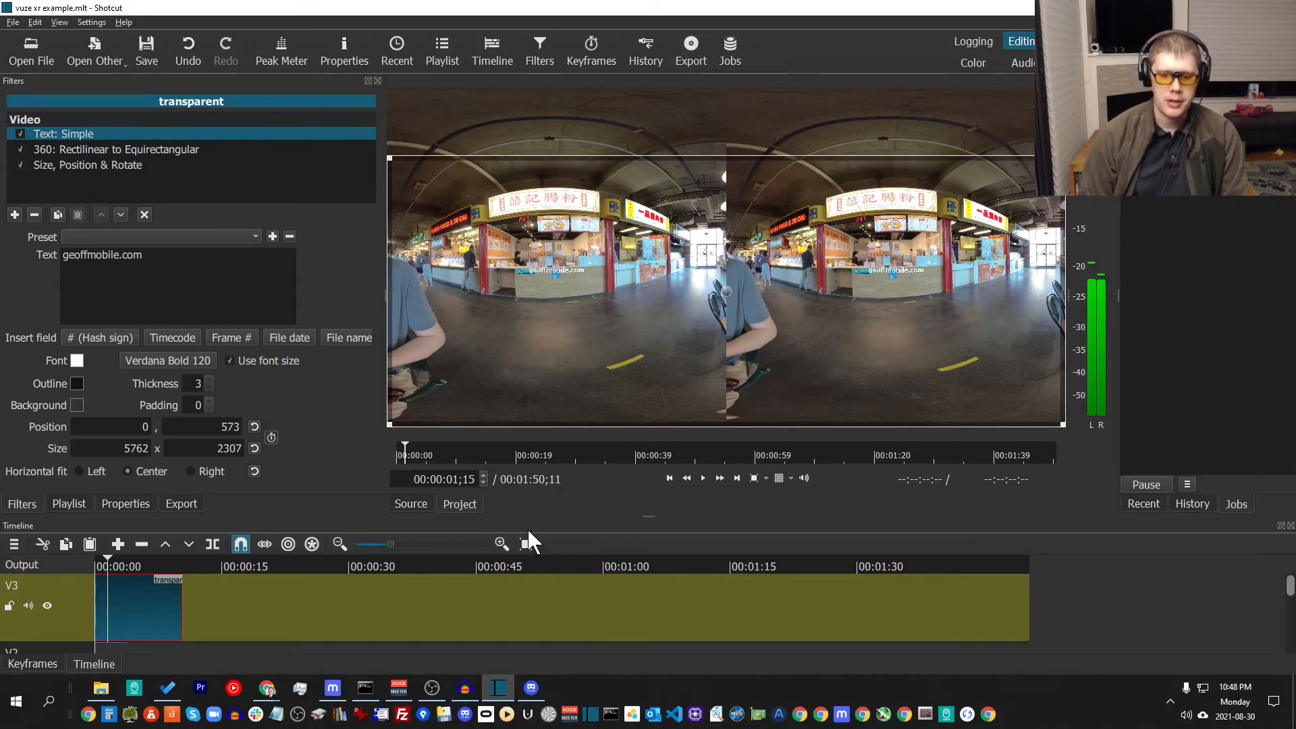
Enlarge the timeline area and split the V1 footage clip at 00:00:12;05.
drag(551, 518, 585, 223)
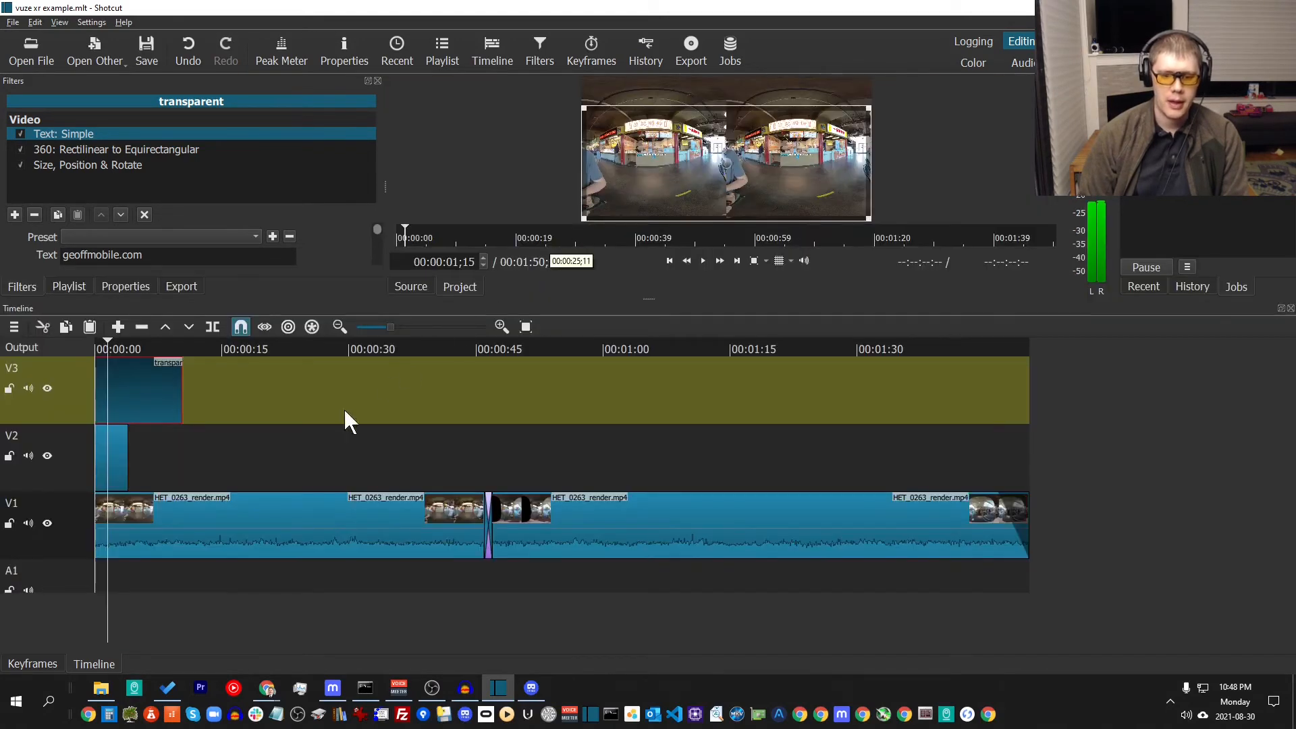
click(197, 349)
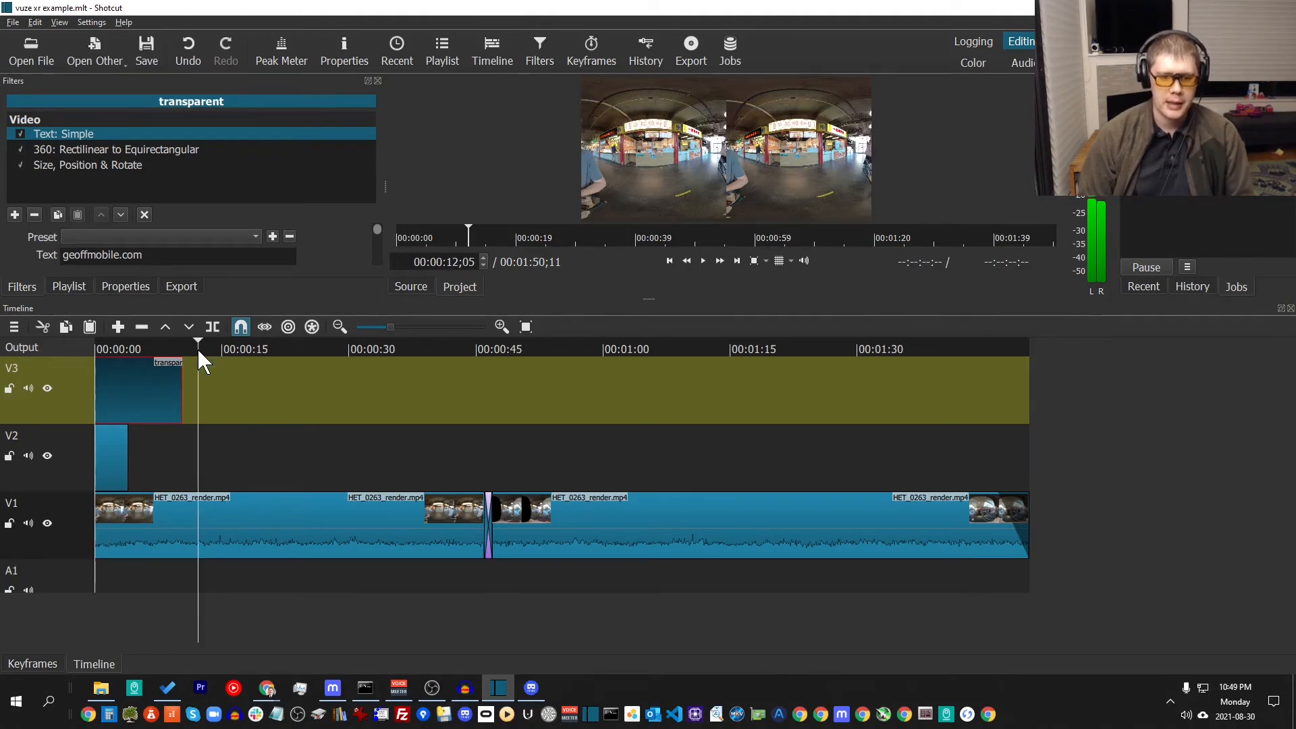
click(70, 542)
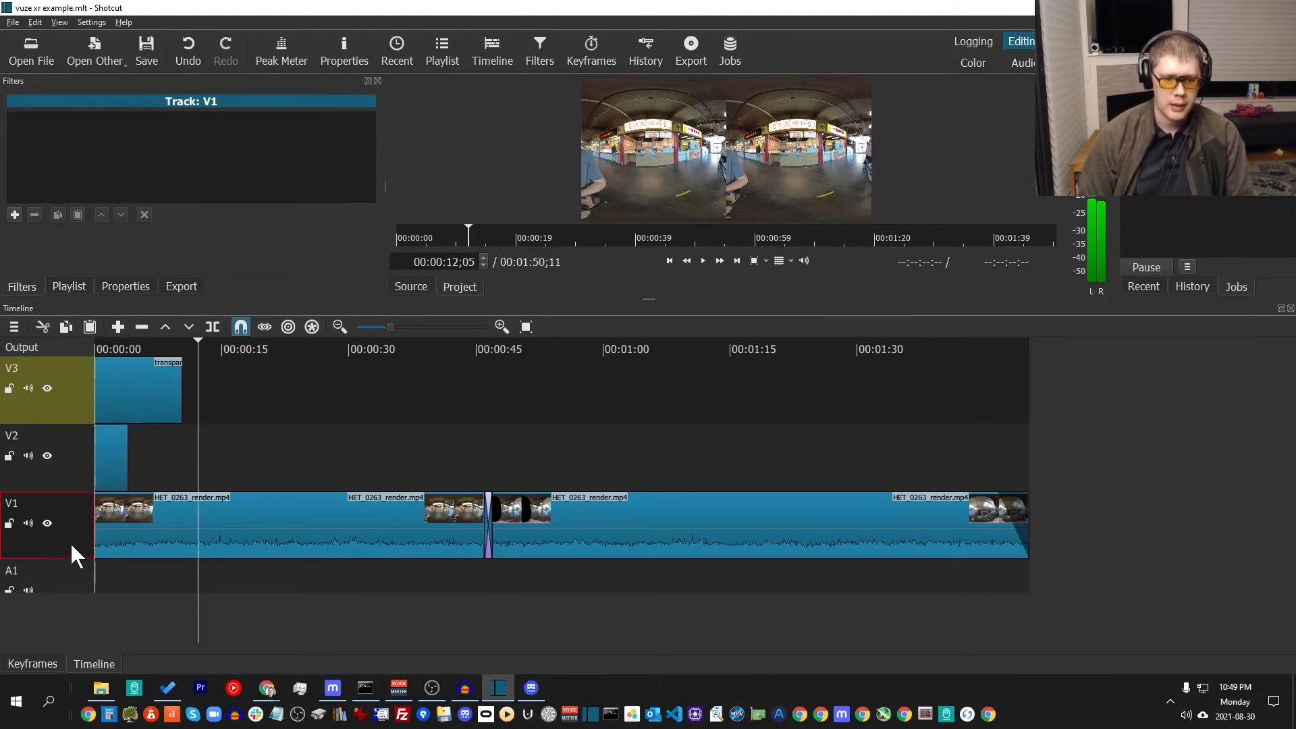
key(s)
Delete the V1 clips and the transition after the 12-second split, and save the project.
drag(459, 408, 708, 559)
click(462, 536)
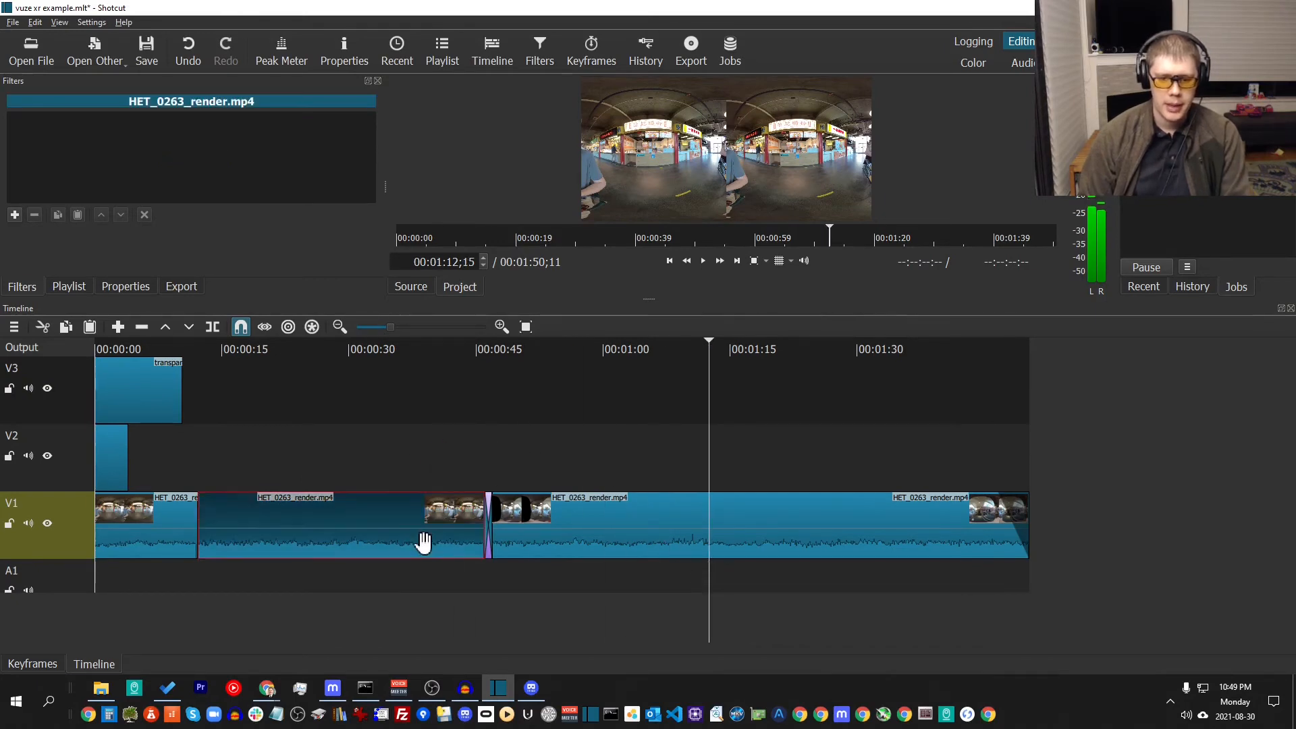
key(Delete)
click(550, 539)
key(Delete)
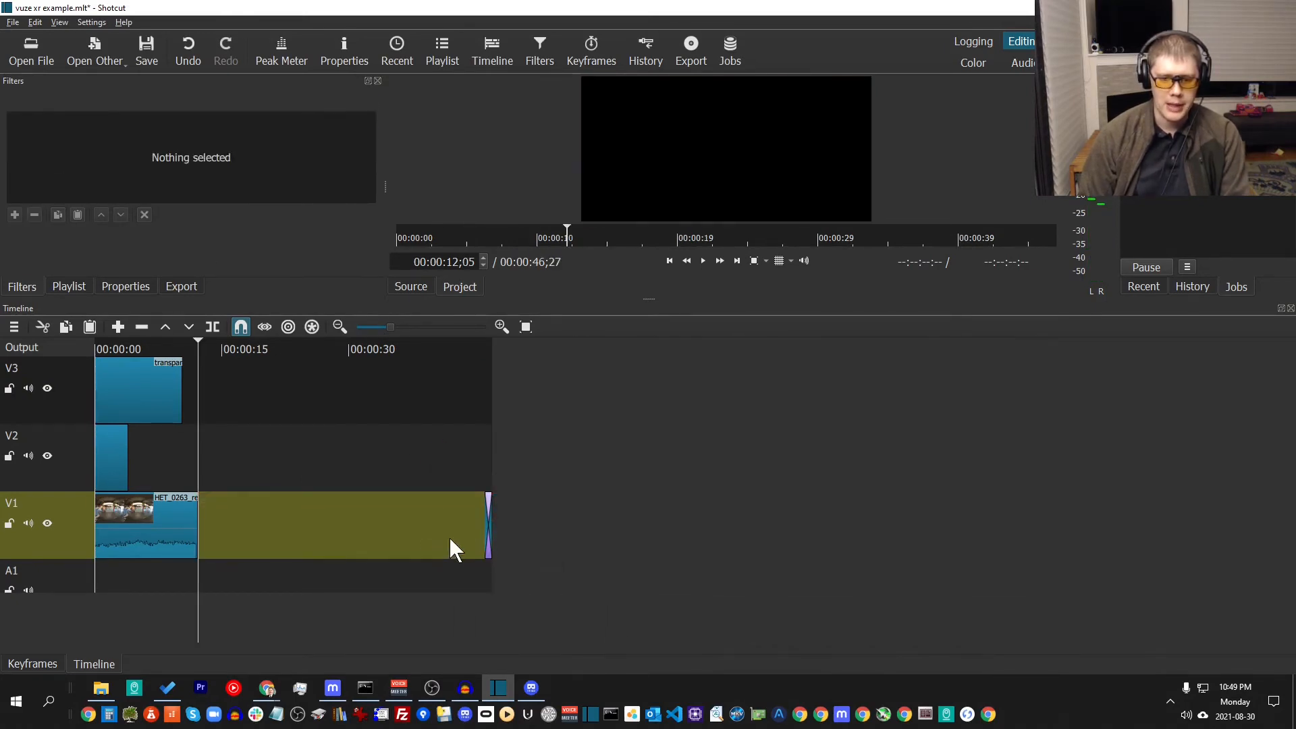
click(448, 536)
click(486, 532)
key(Delete)
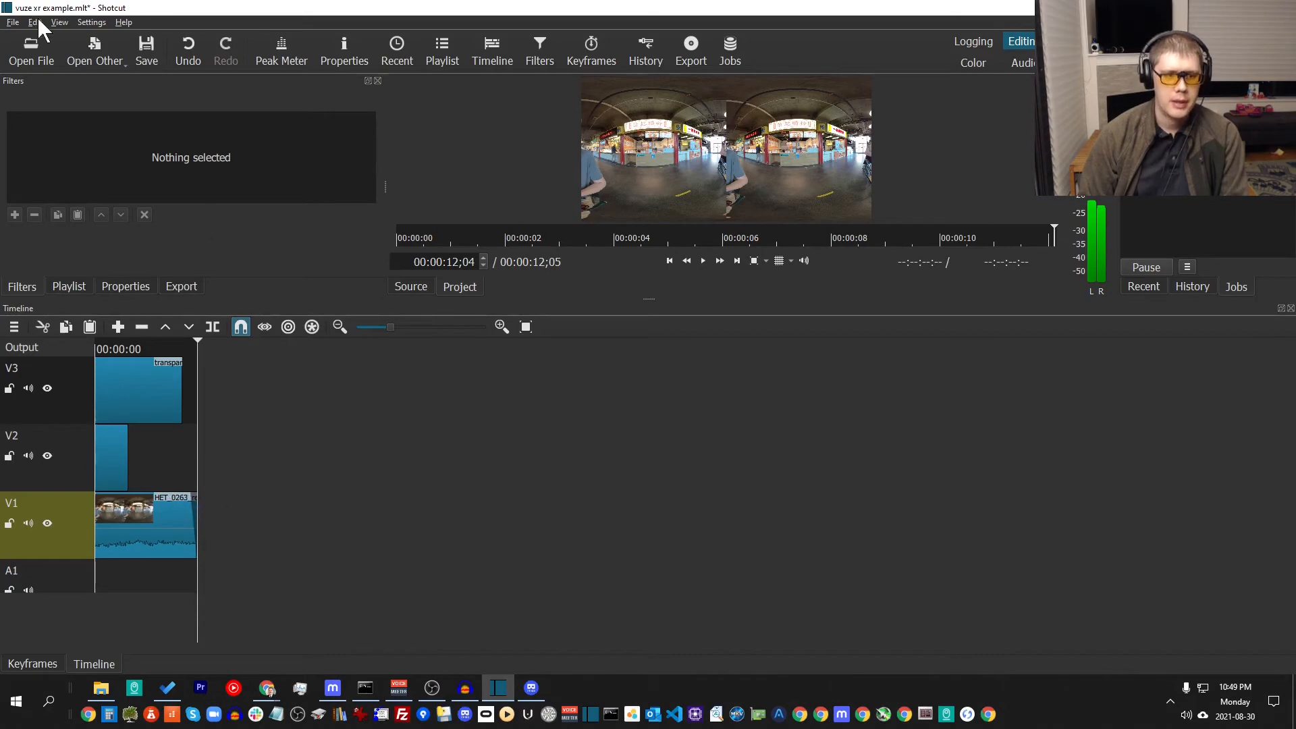
click(150, 52)
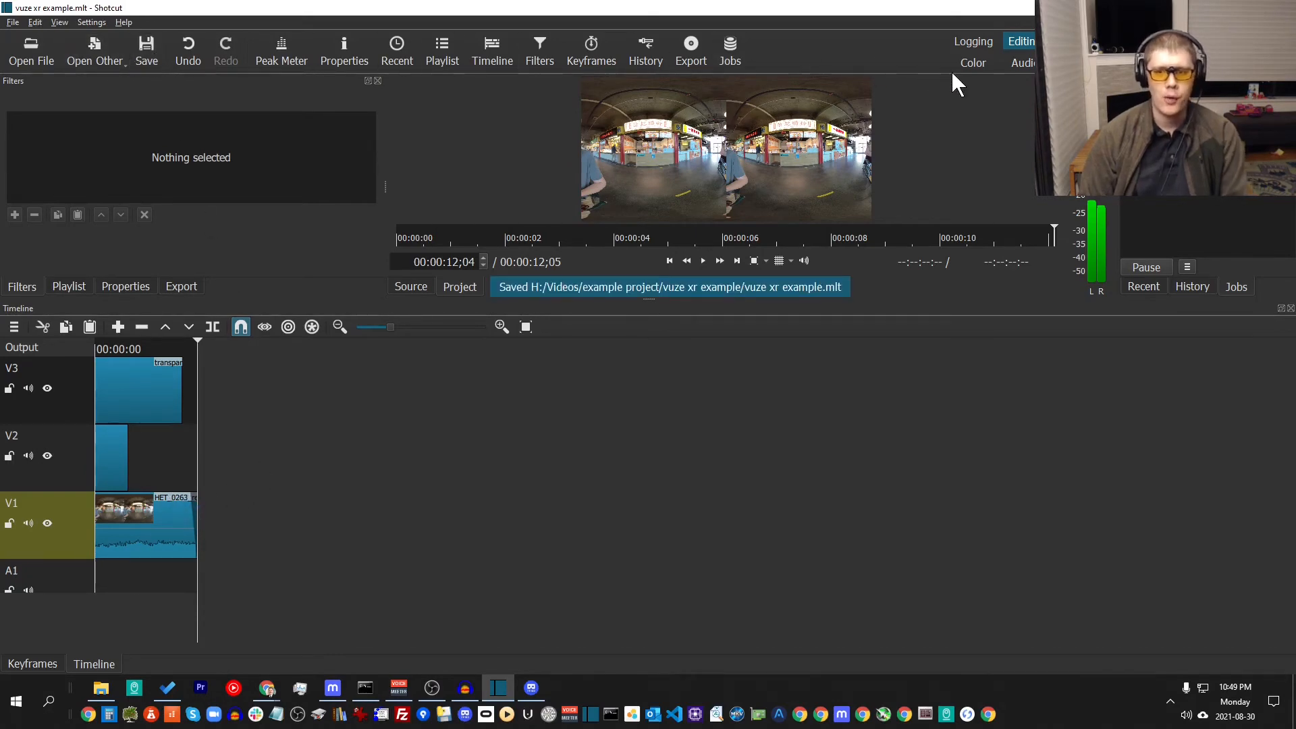
Choose the YouTube export preset and review its advanced video, codec, audio and other settings.
click(690, 51)
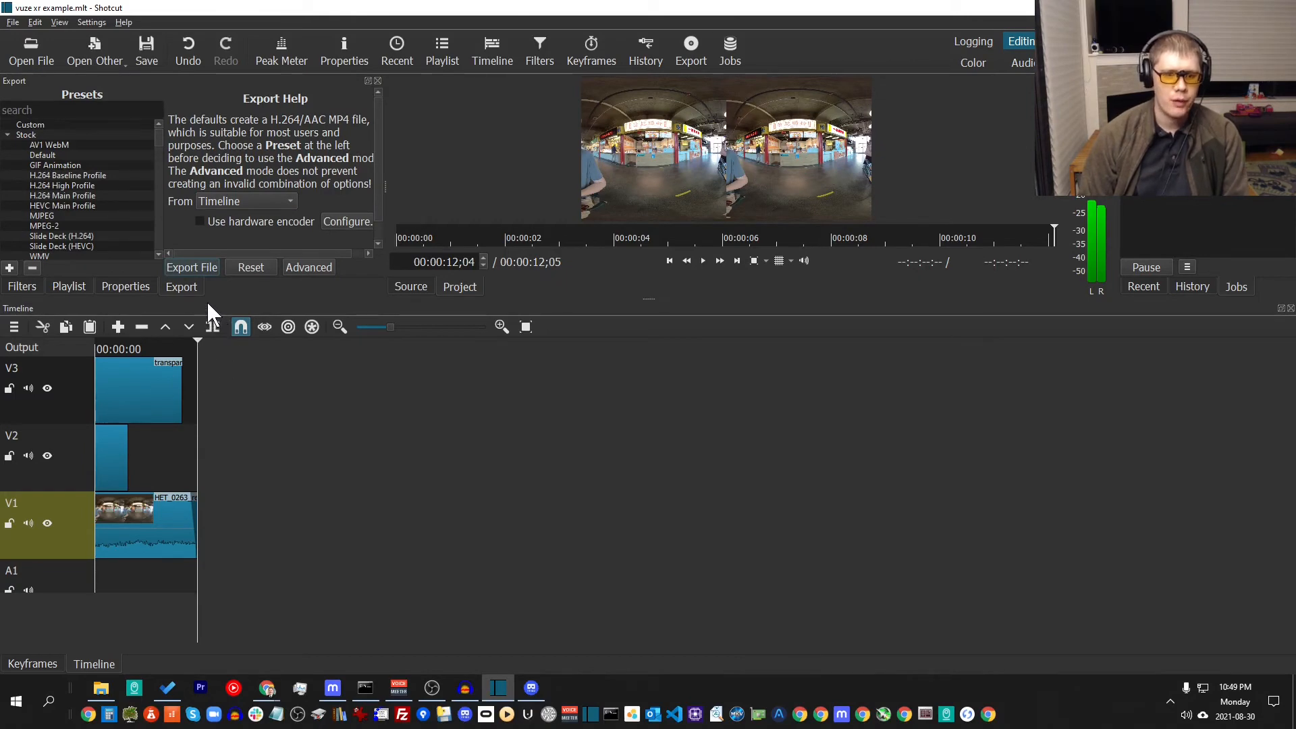
drag(217, 305, 254, 500)
drag(263, 577, 266, 597)
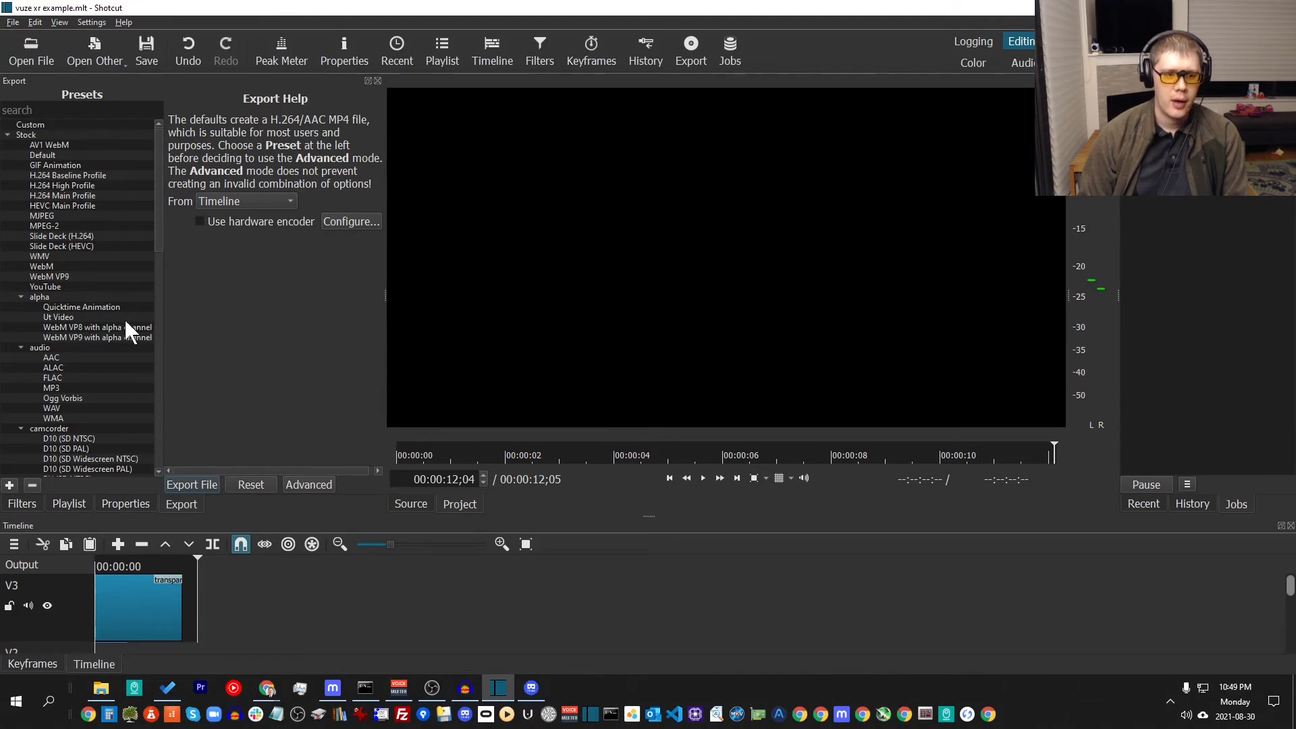
click(50, 286)
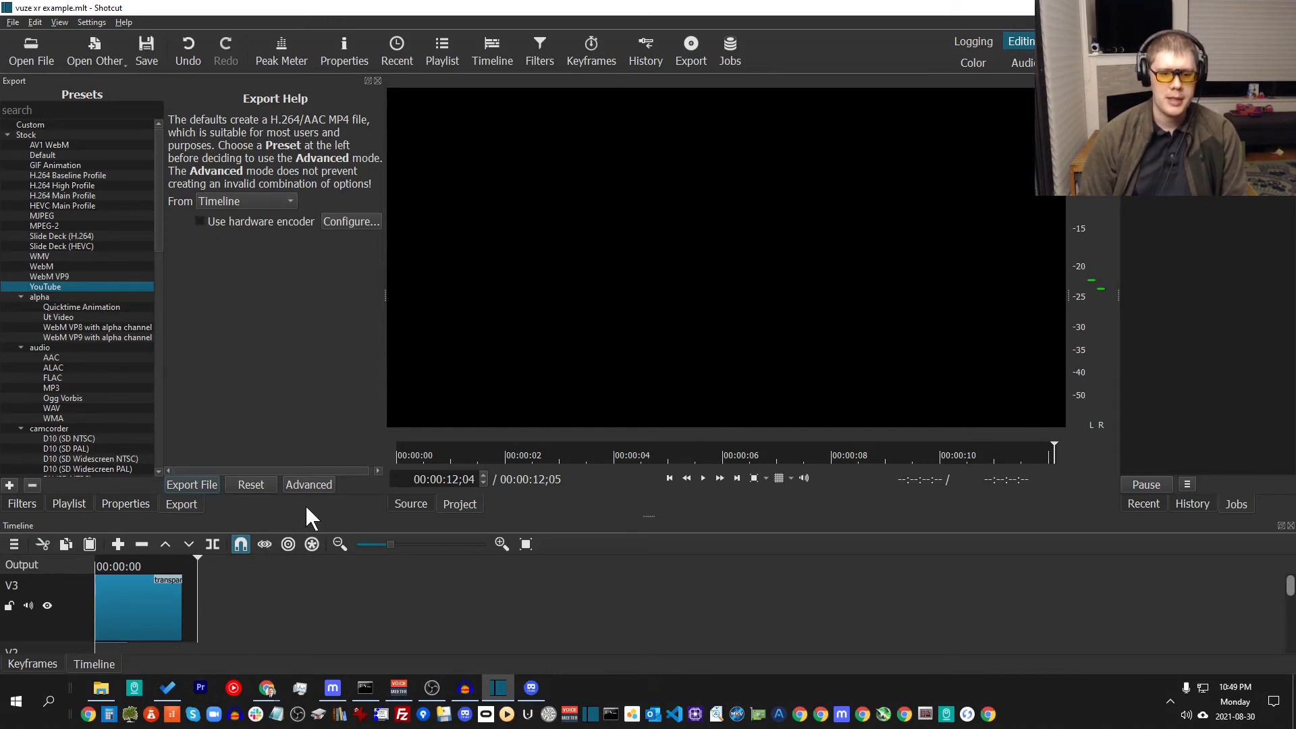
click(311, 486)
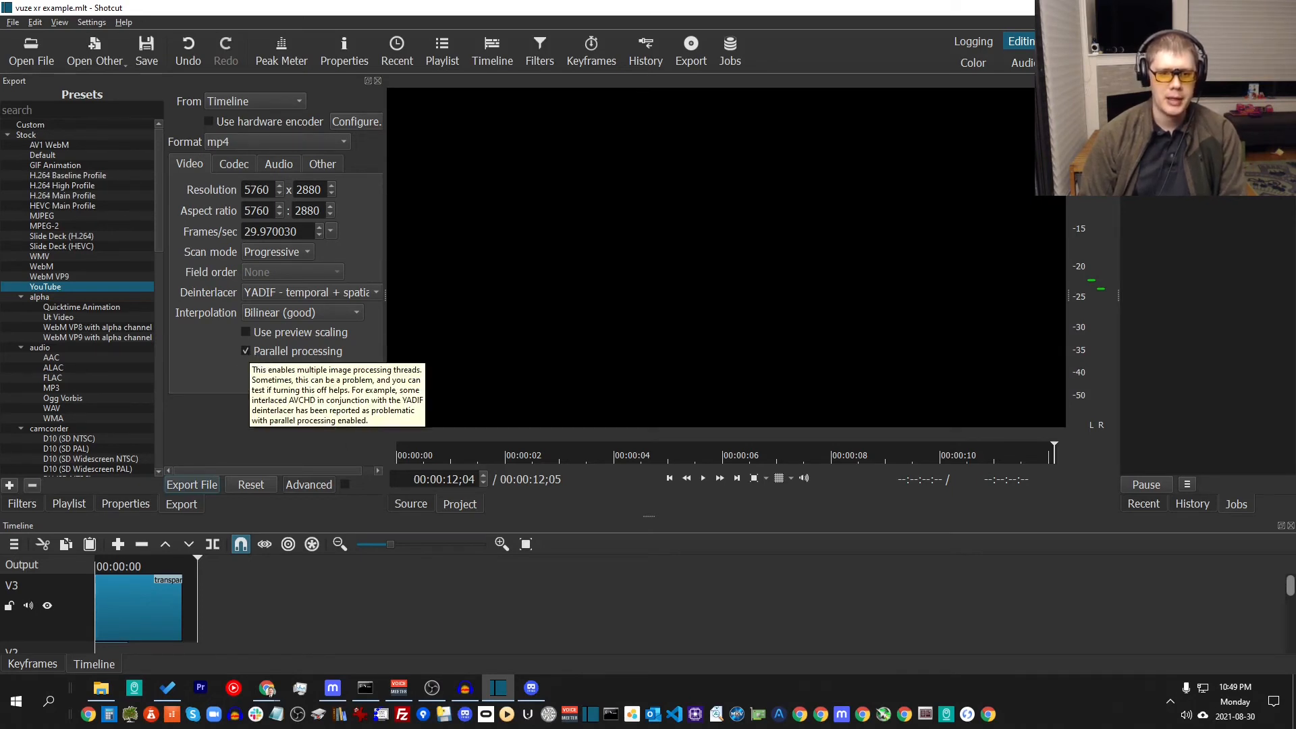
click(234, 164)
click(280, 164)
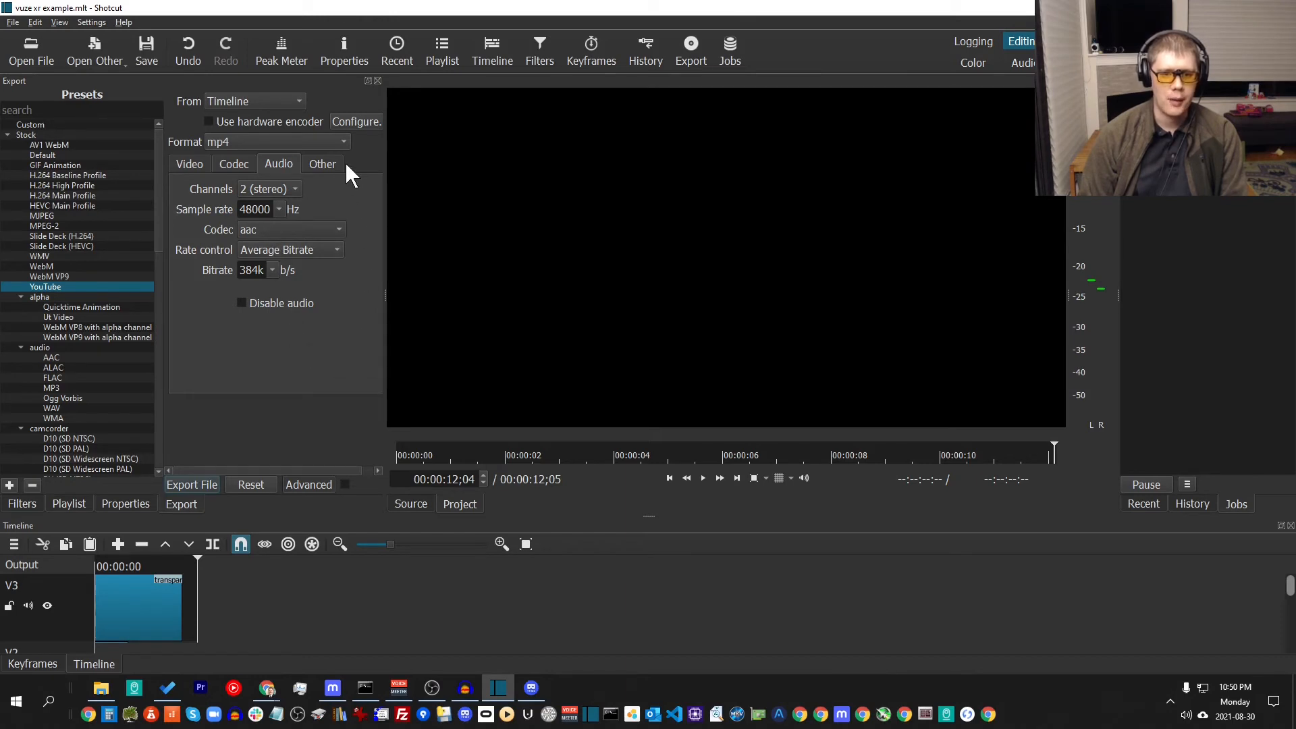
click(322, 163)
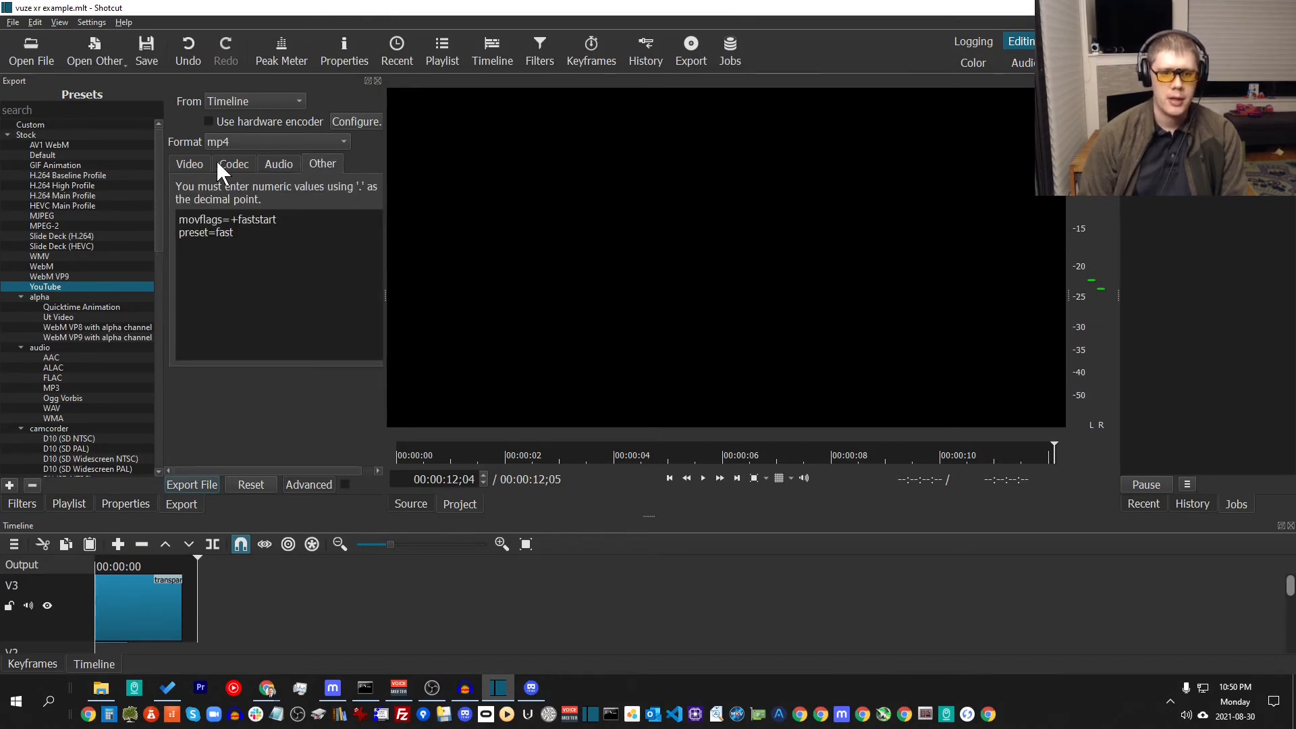
click(190, 165)
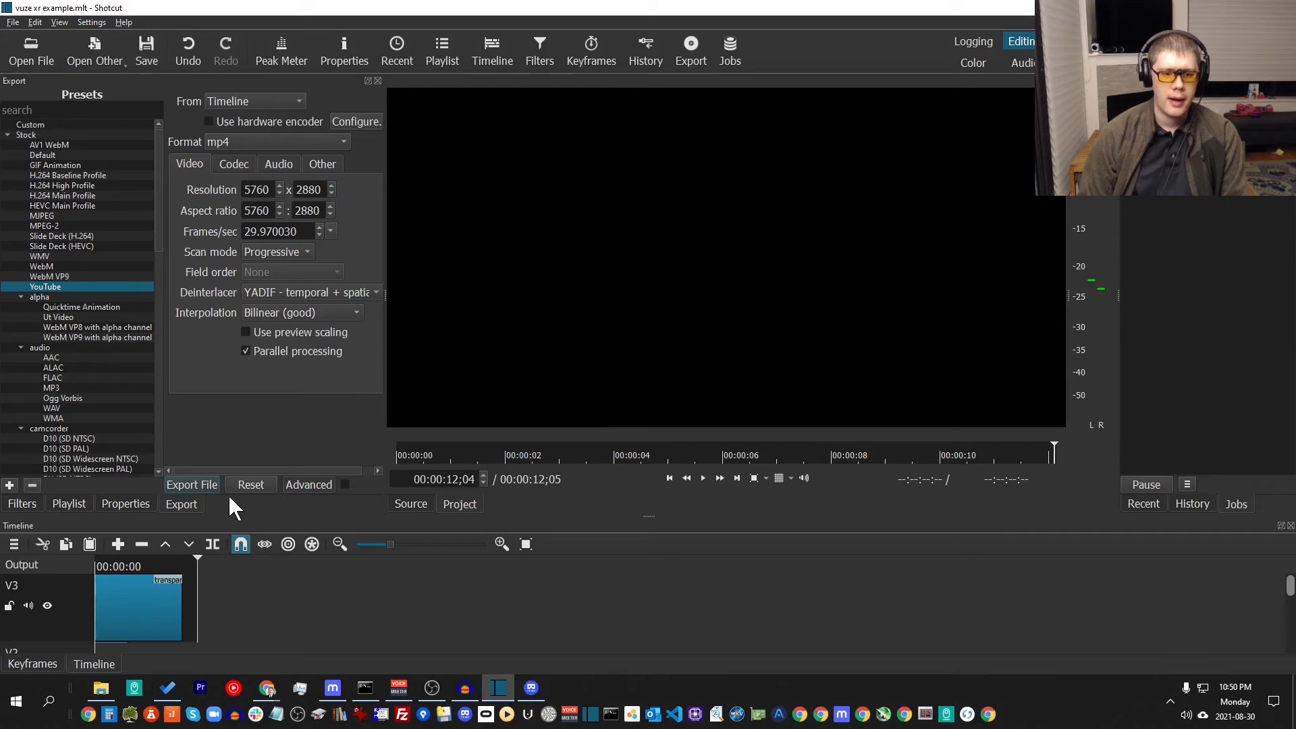
Export the timeline as vuze xr example.mp4 into the example project folder on drive H.
click(180, 484)
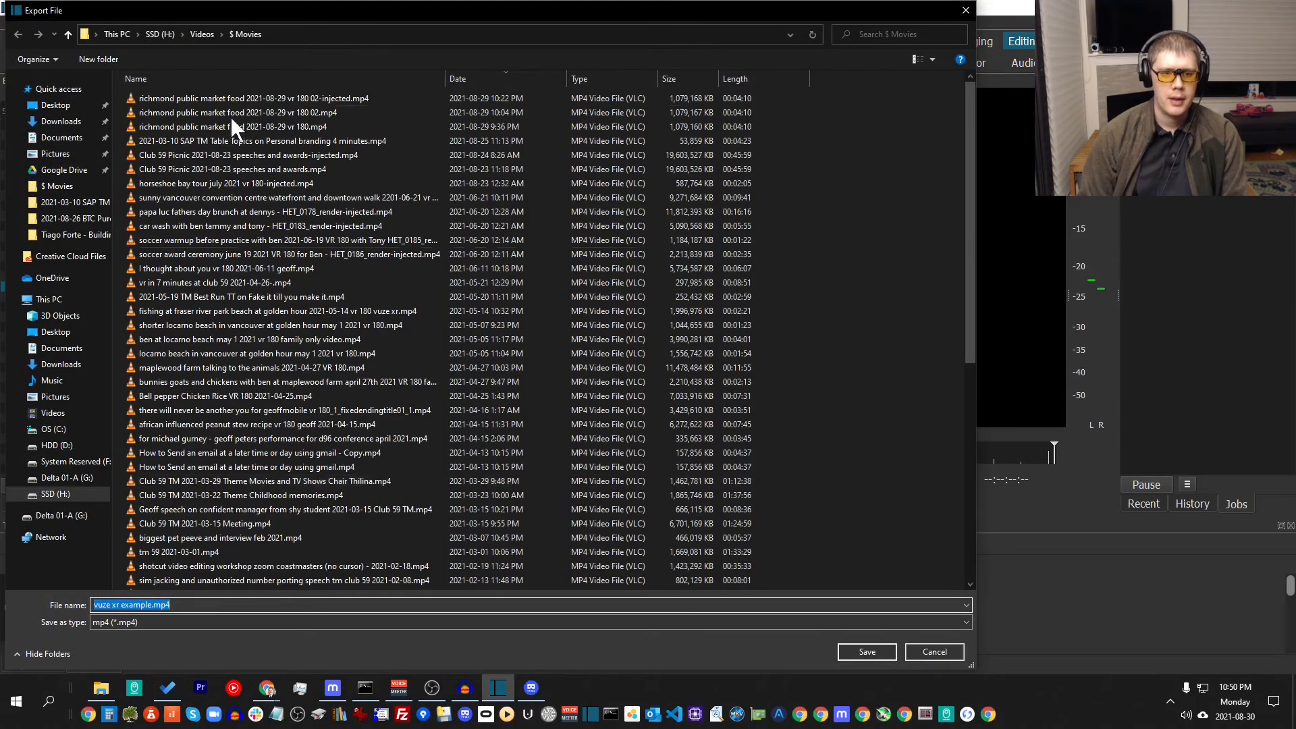
click(206, 34)
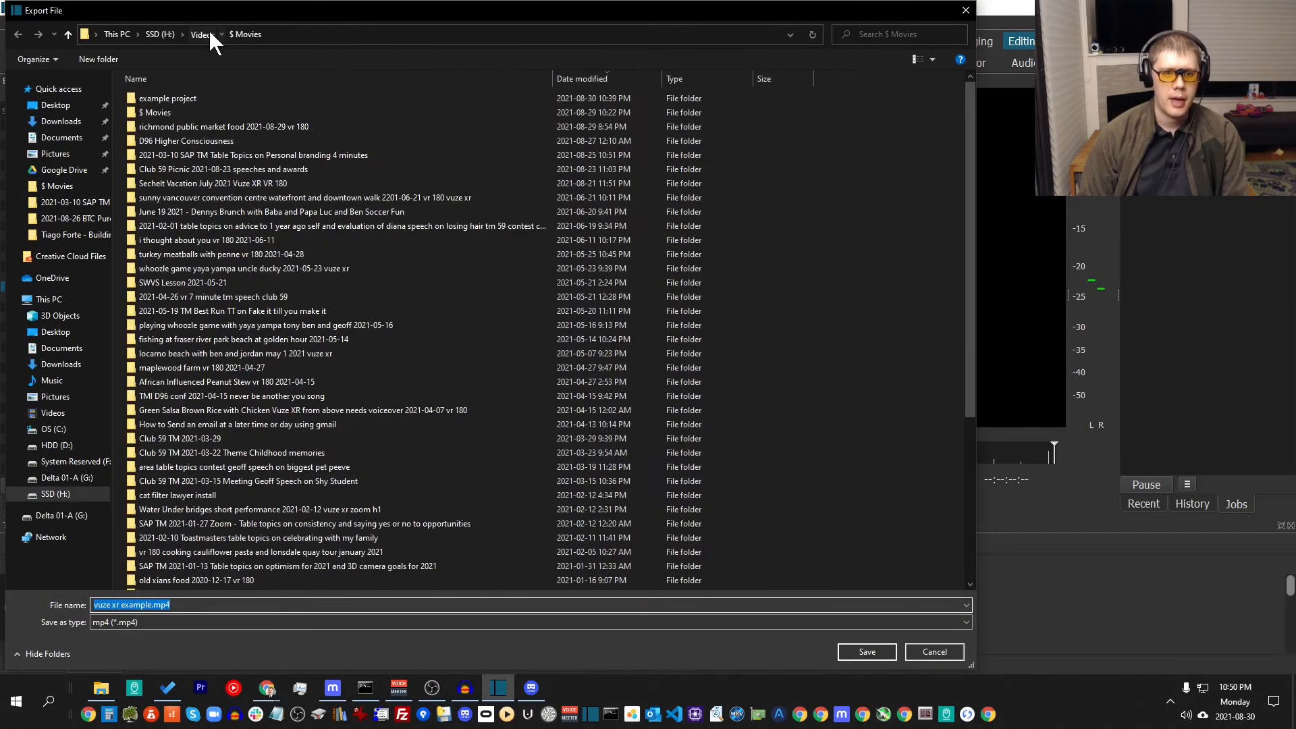
double_click(224, 98)
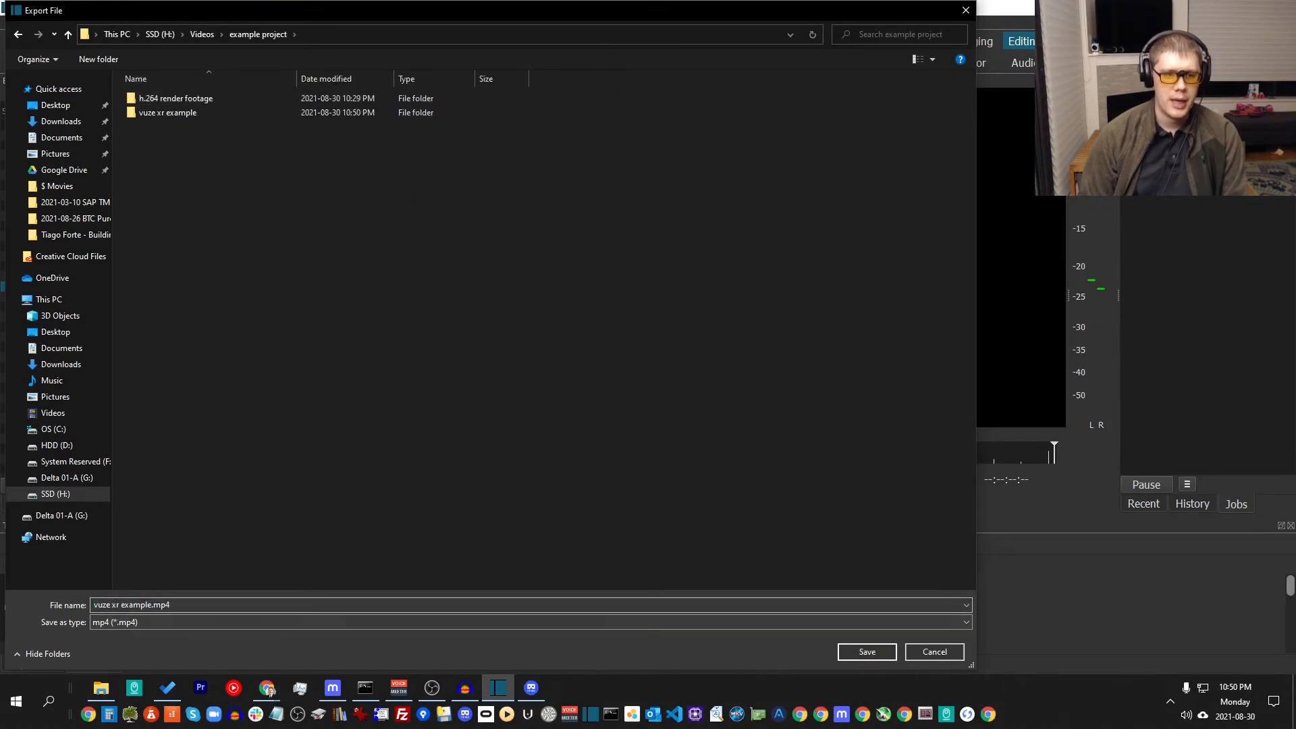
click(866, 649)
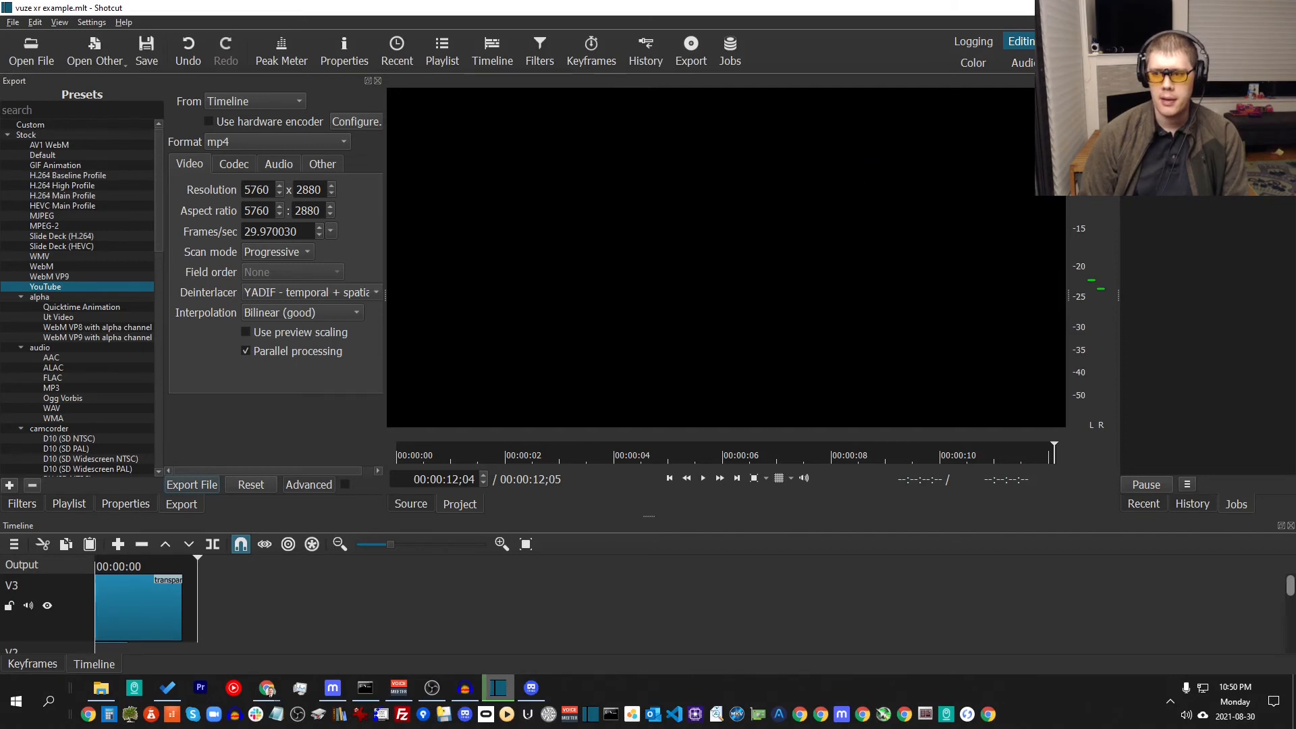
Widen the Jobs list and open the folder containing the finished export in File Explorer.
drag(1068, 162, 749, 196)
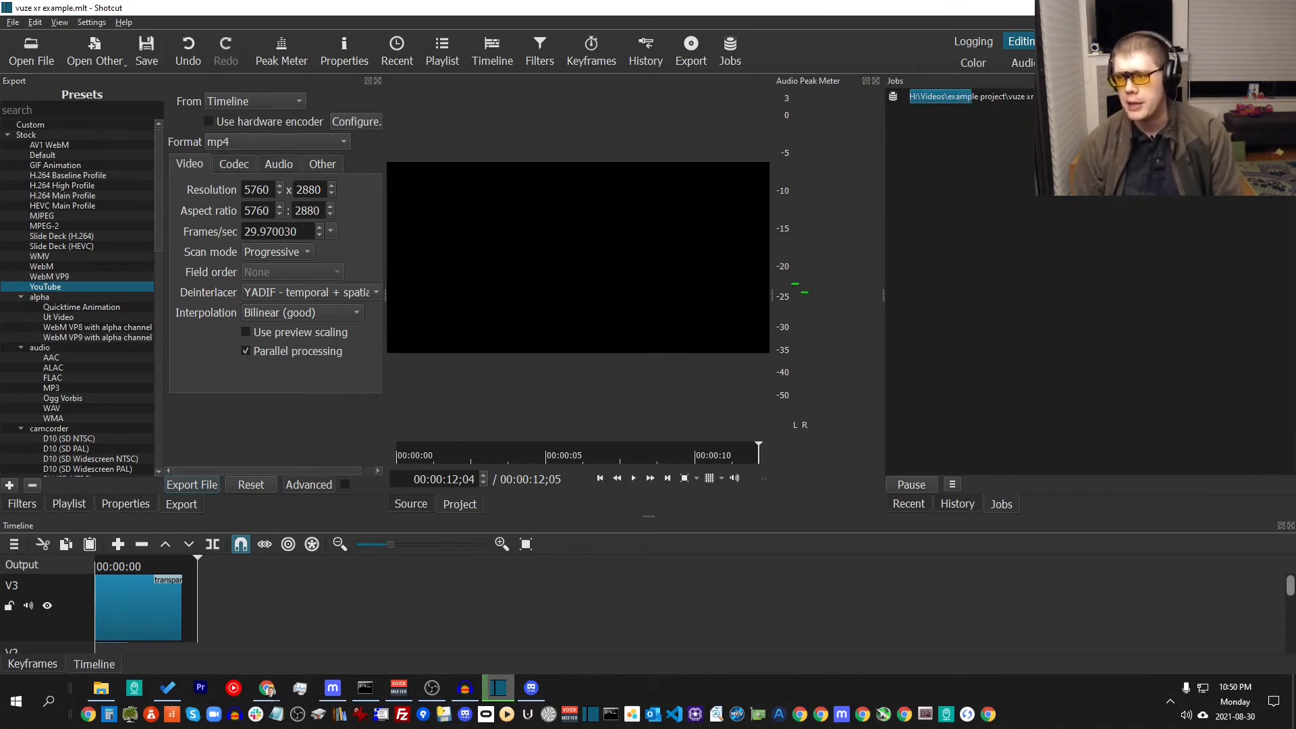
drag(883, 295, 822, 295)
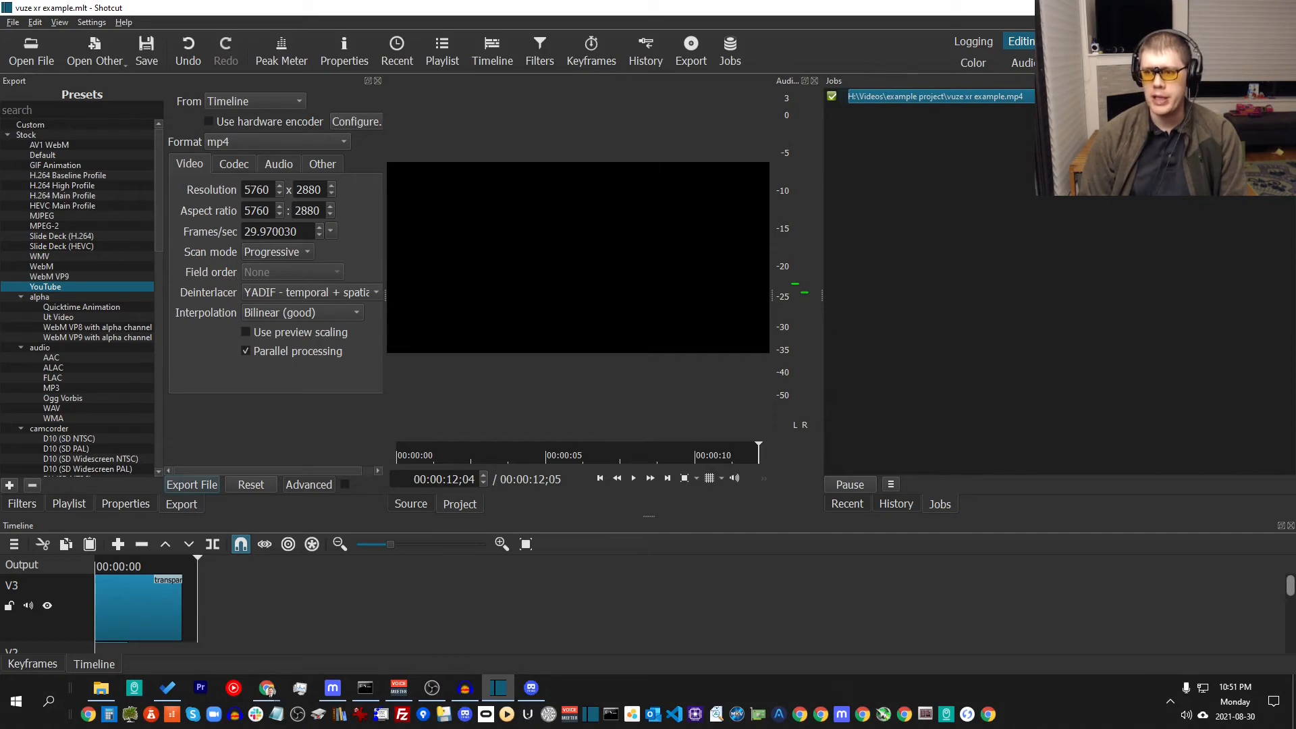
right_click(1030, 99)
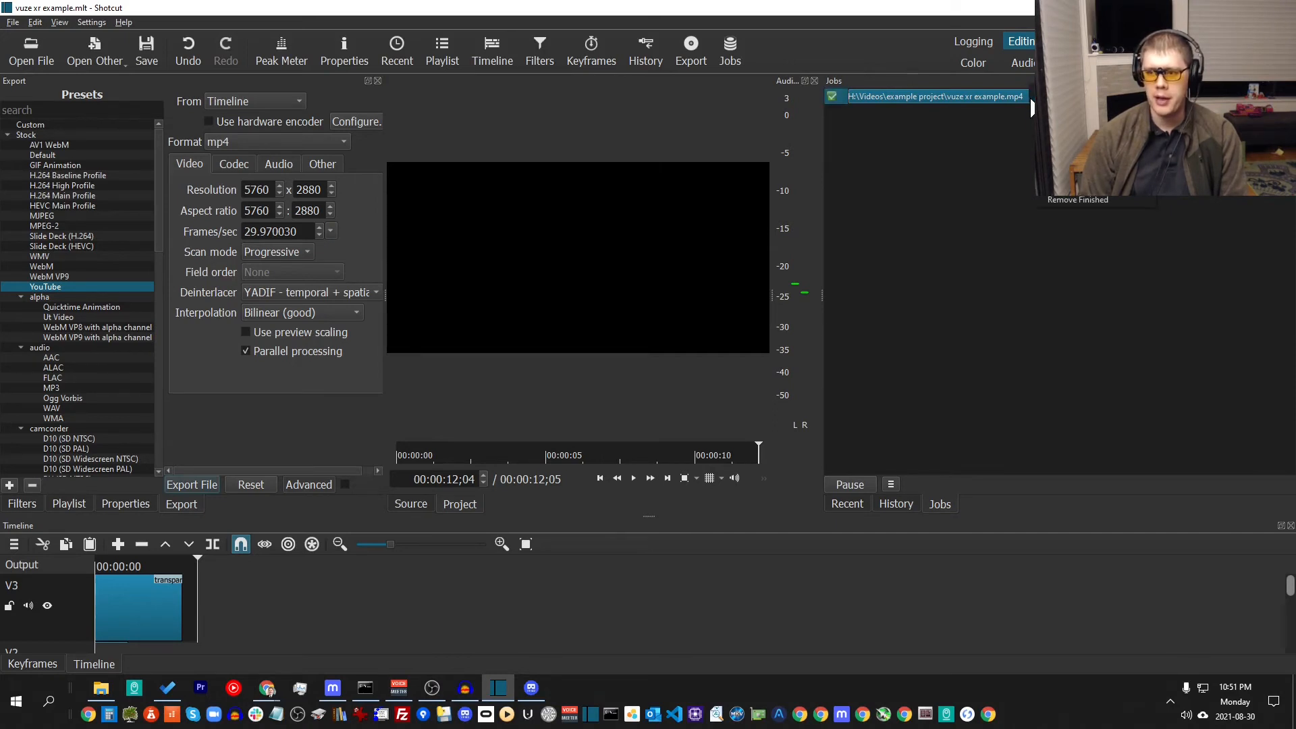
click(1064, 107)
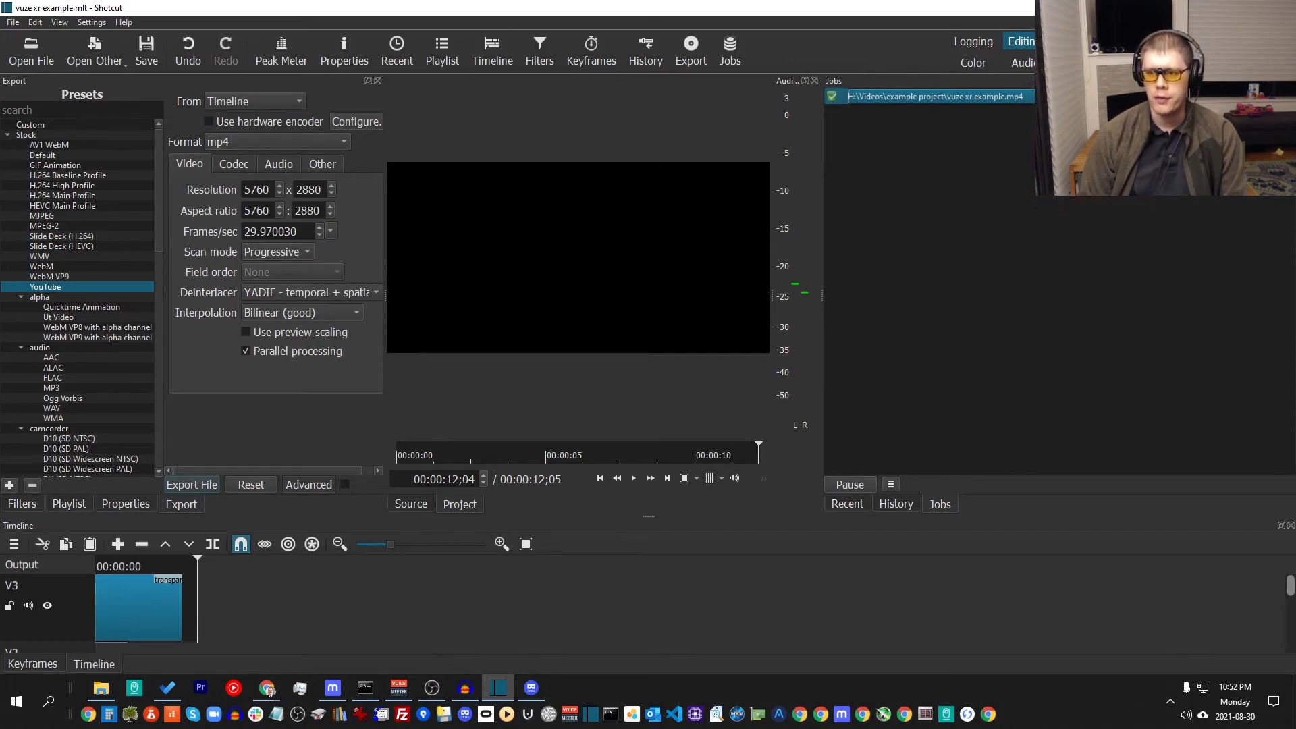
click(516, 366)
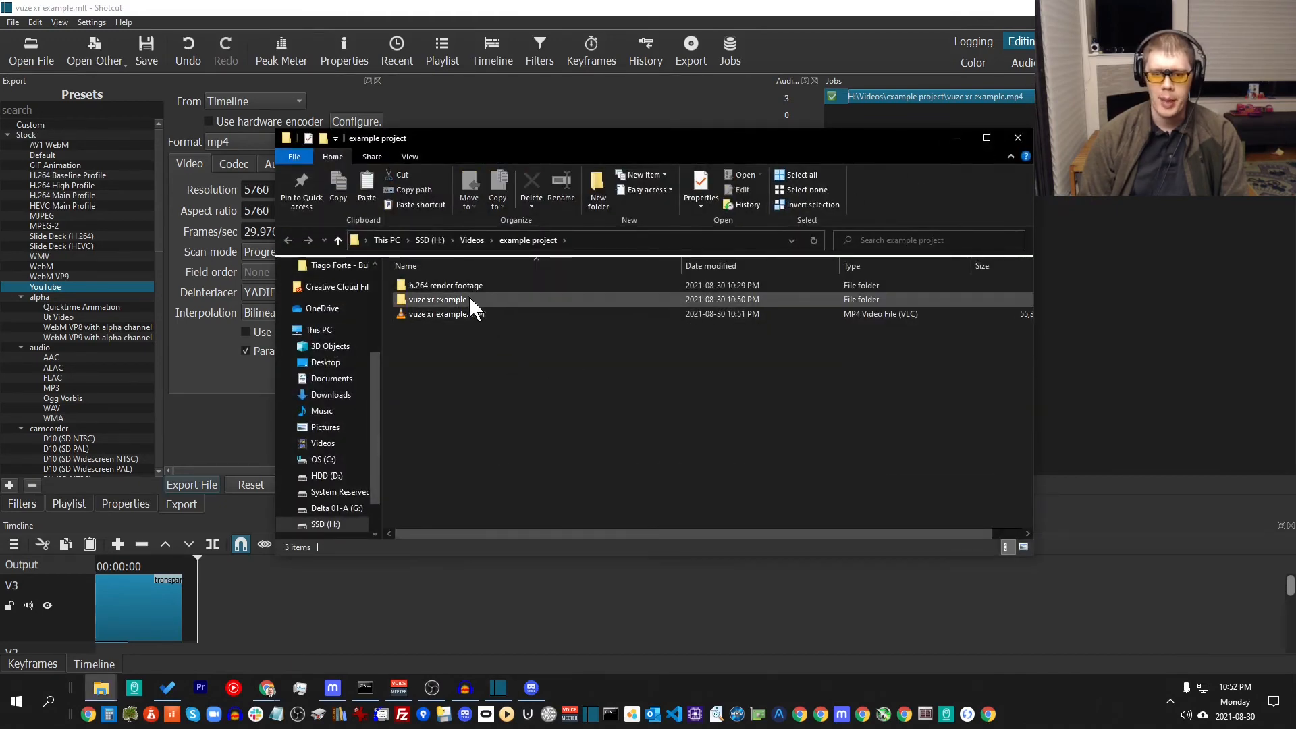
Play vuze xr example.mp4 in VLC media player, examine the text overlay in both eye halves, and close the player.
mouse_move(475, 313)
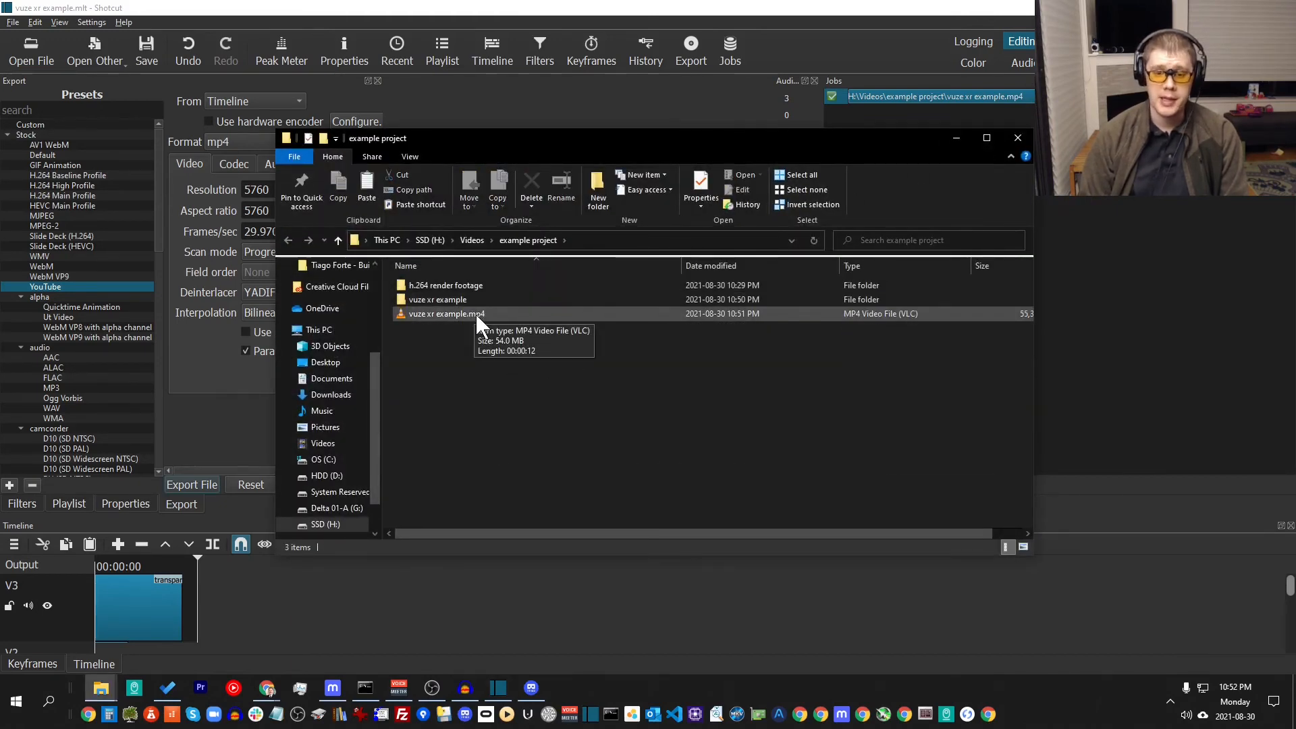
double_click(476, 313)
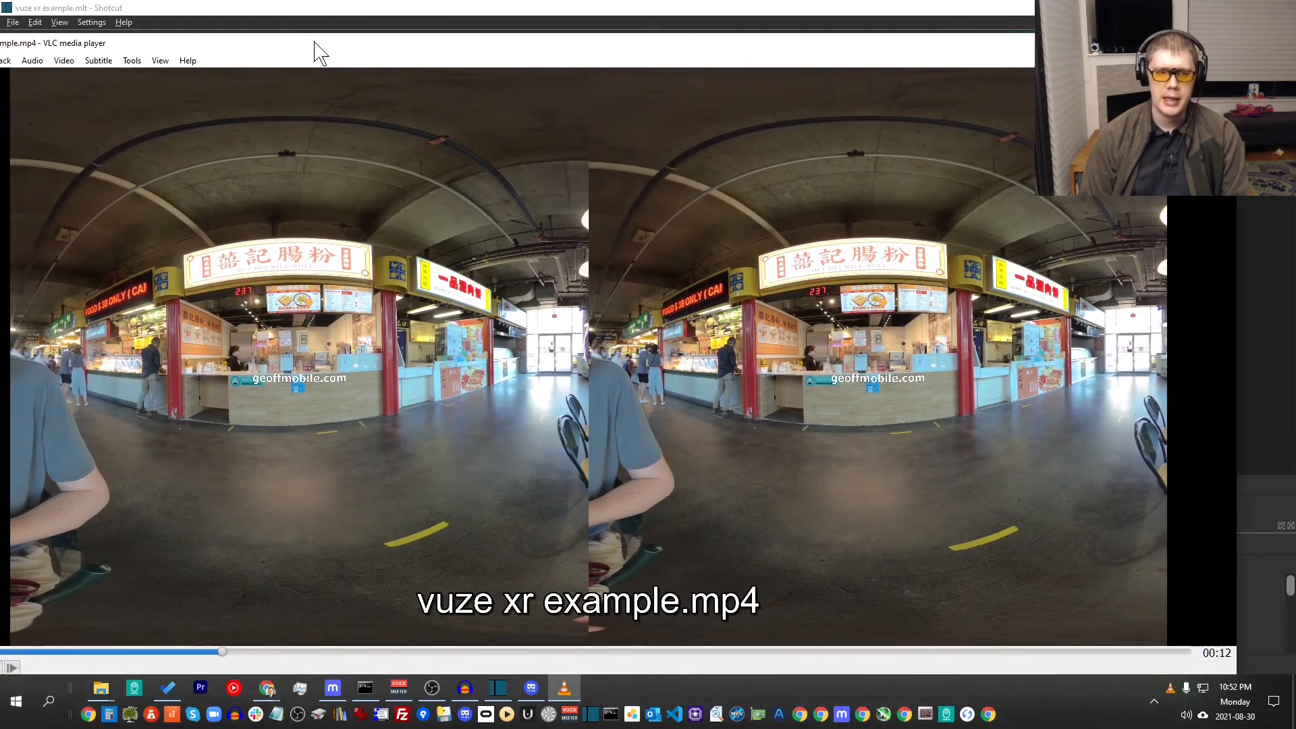
drag(312, 49, 408, 13)
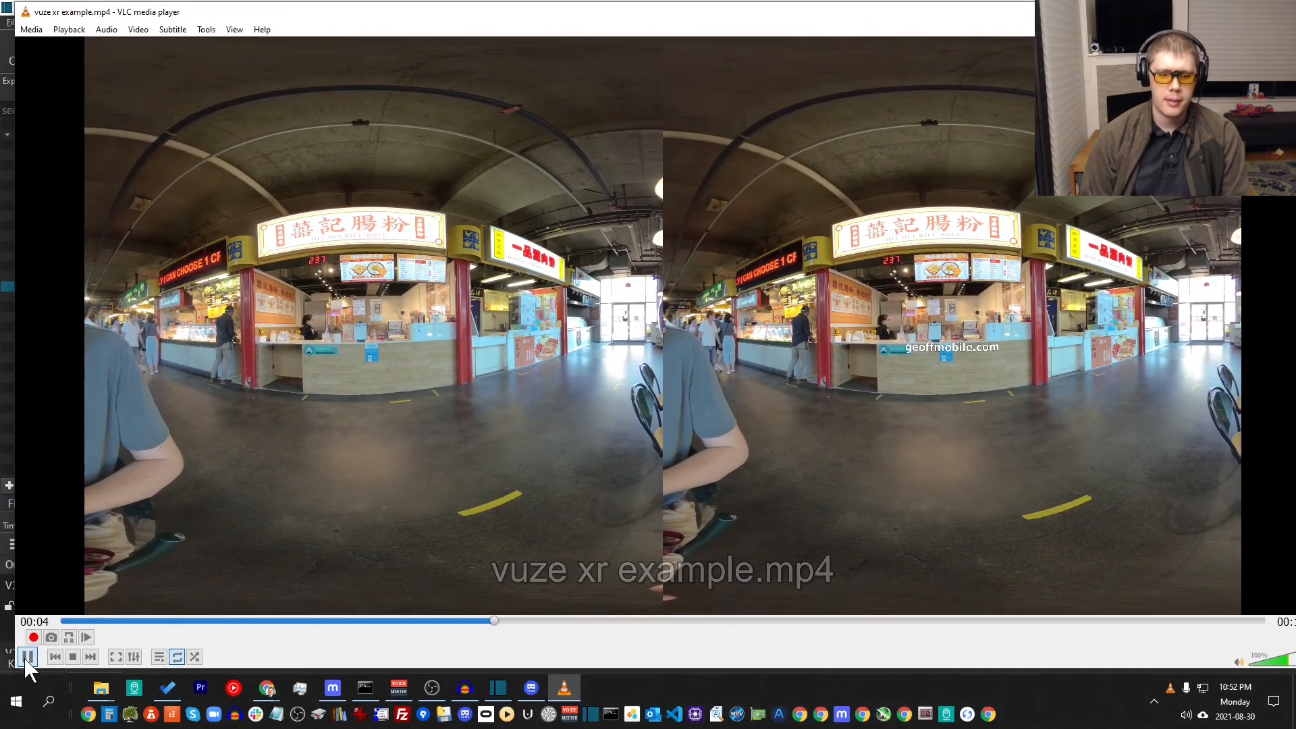
click(31, 659)
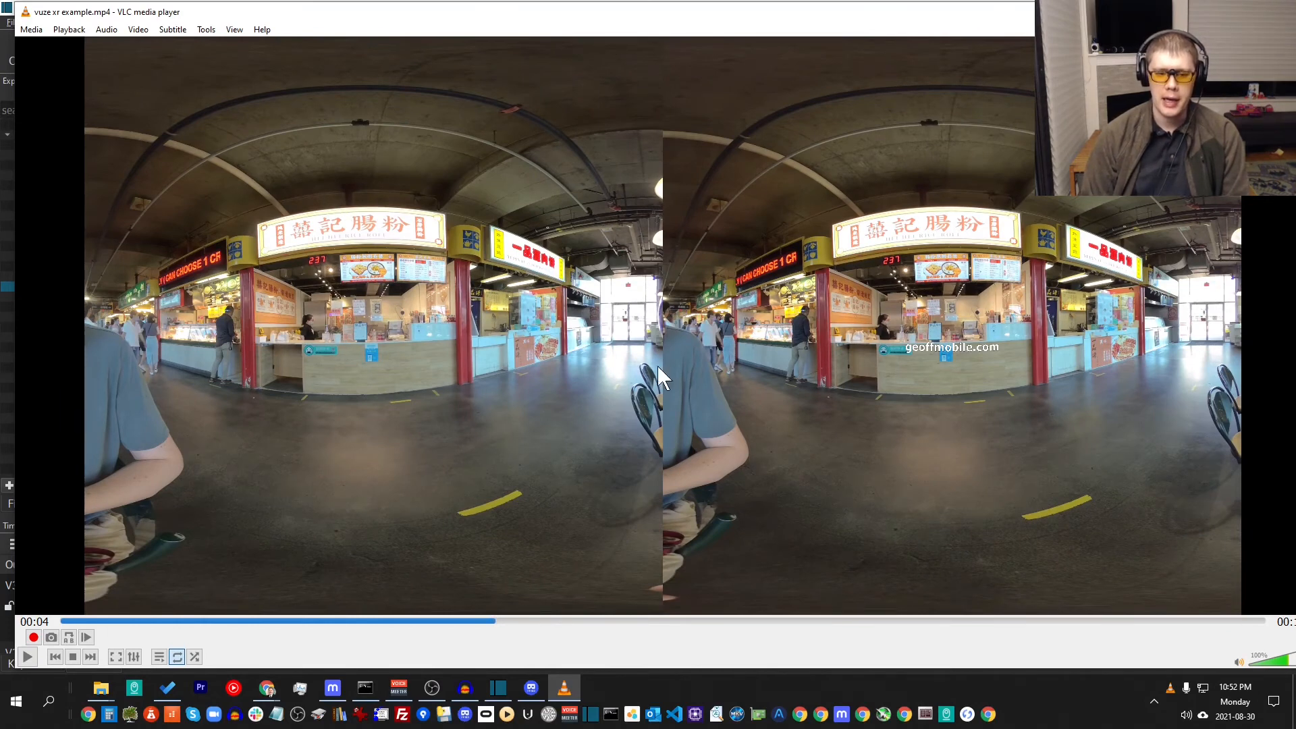
click(136, 622)
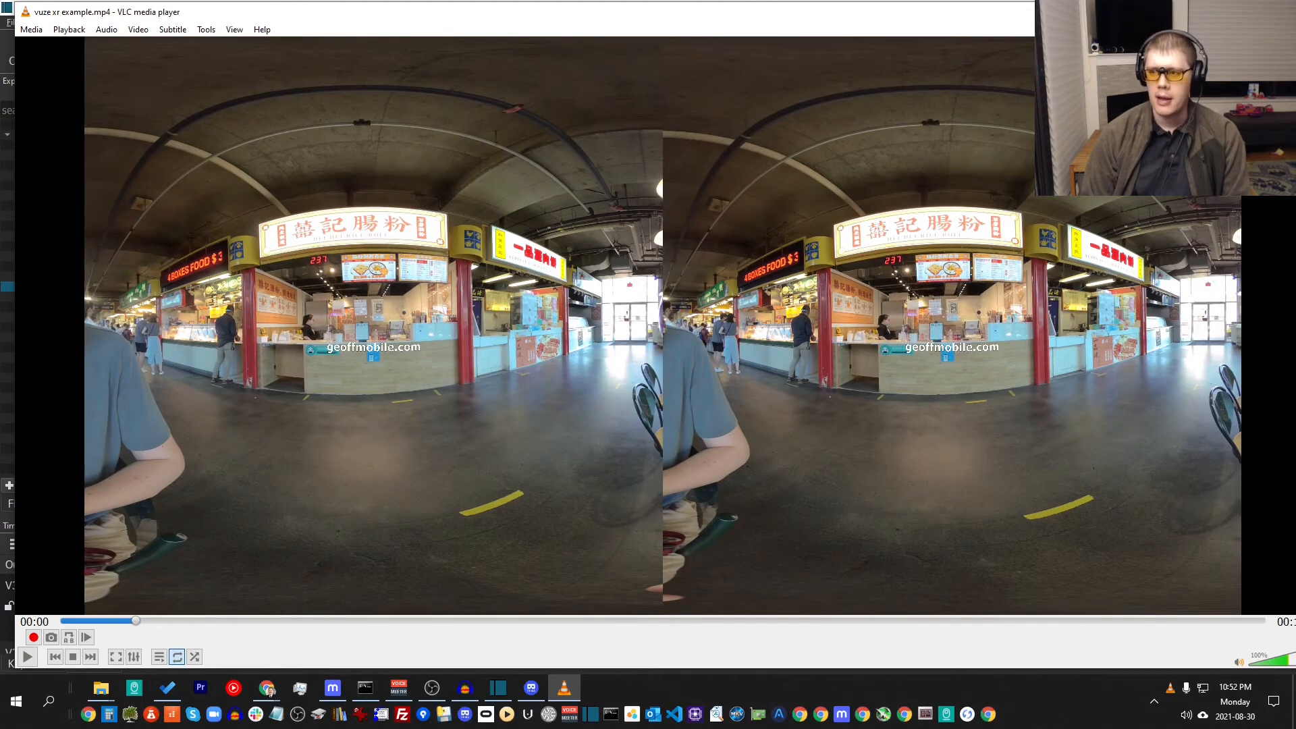
drag(1161, 13, 1083, 21)
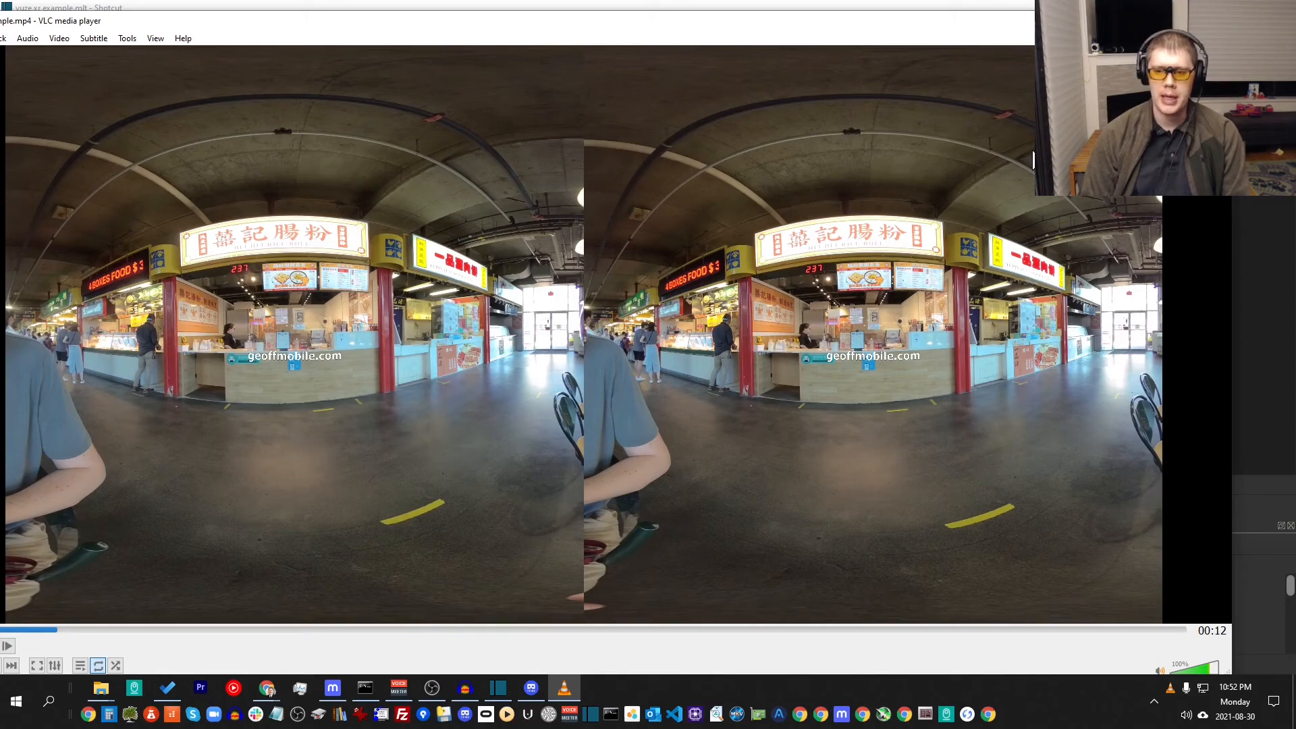
click(1217, 21)
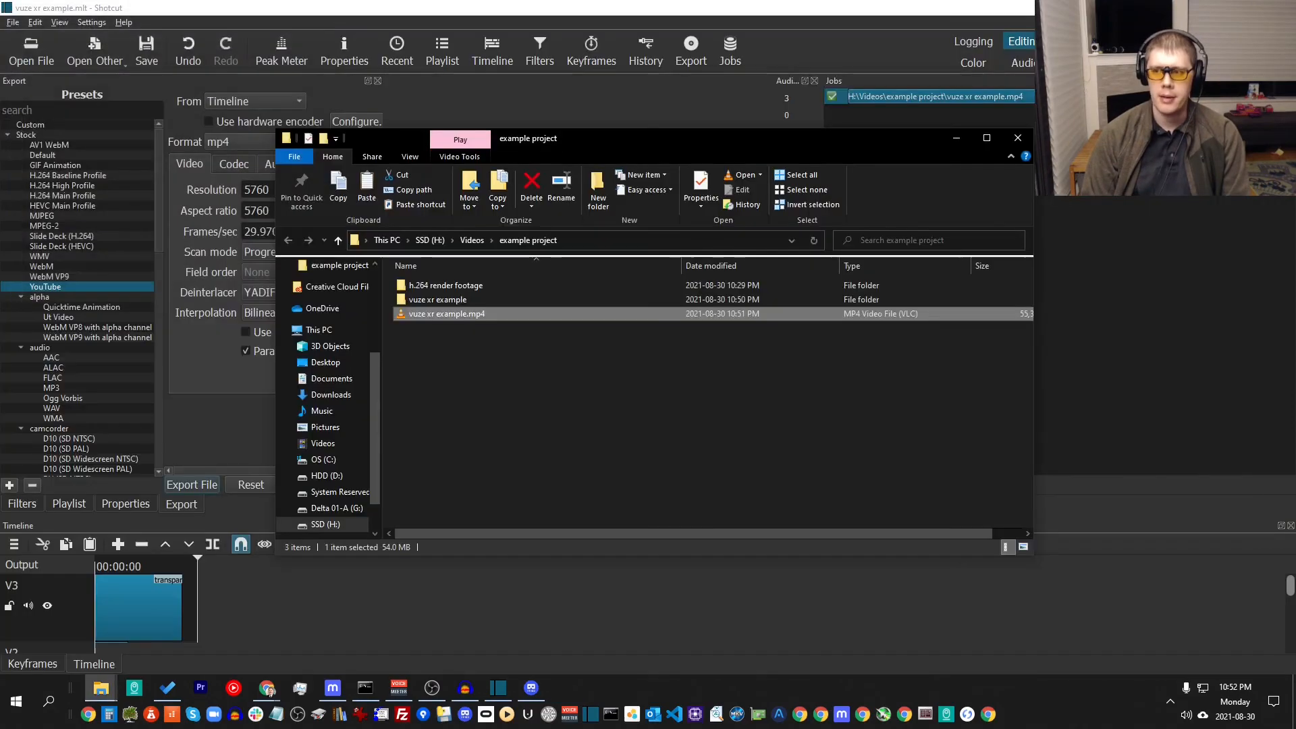
Switch to VR180 Creator and open its Prepare for publishing tool for video.
click(524, 438)
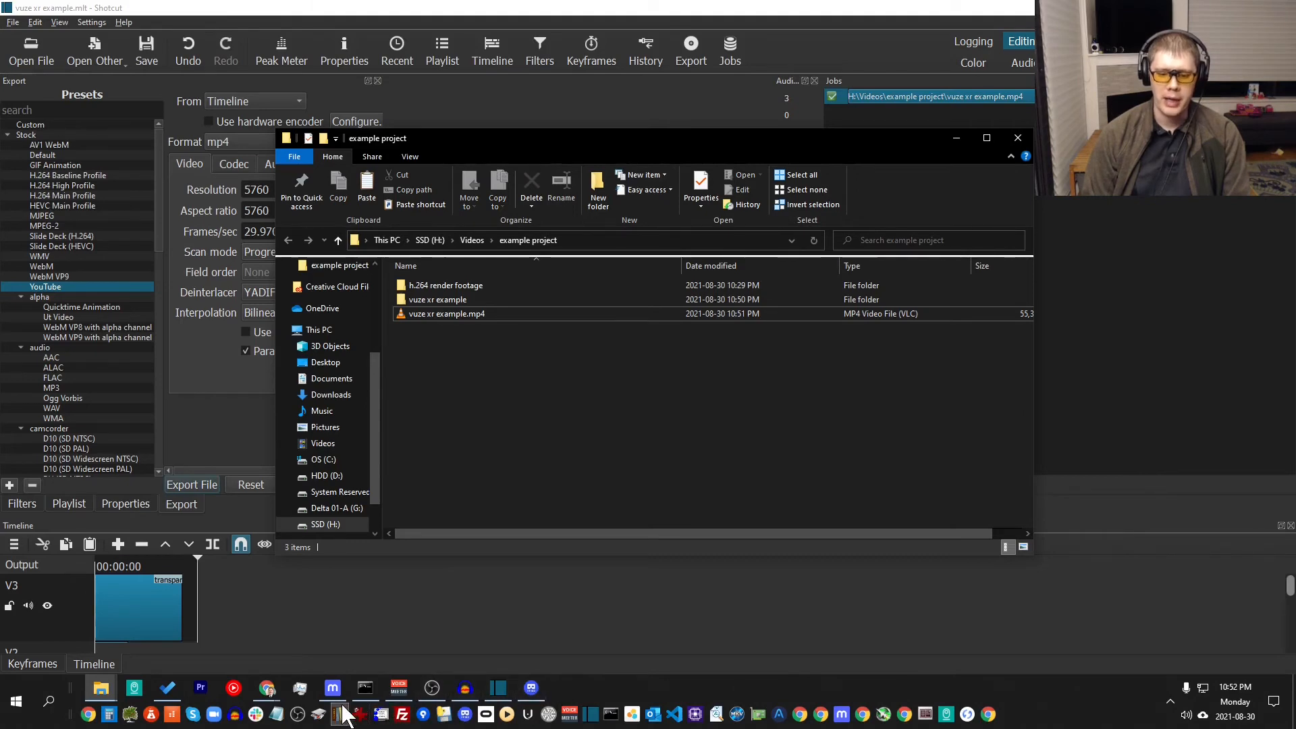
click(531, 688)
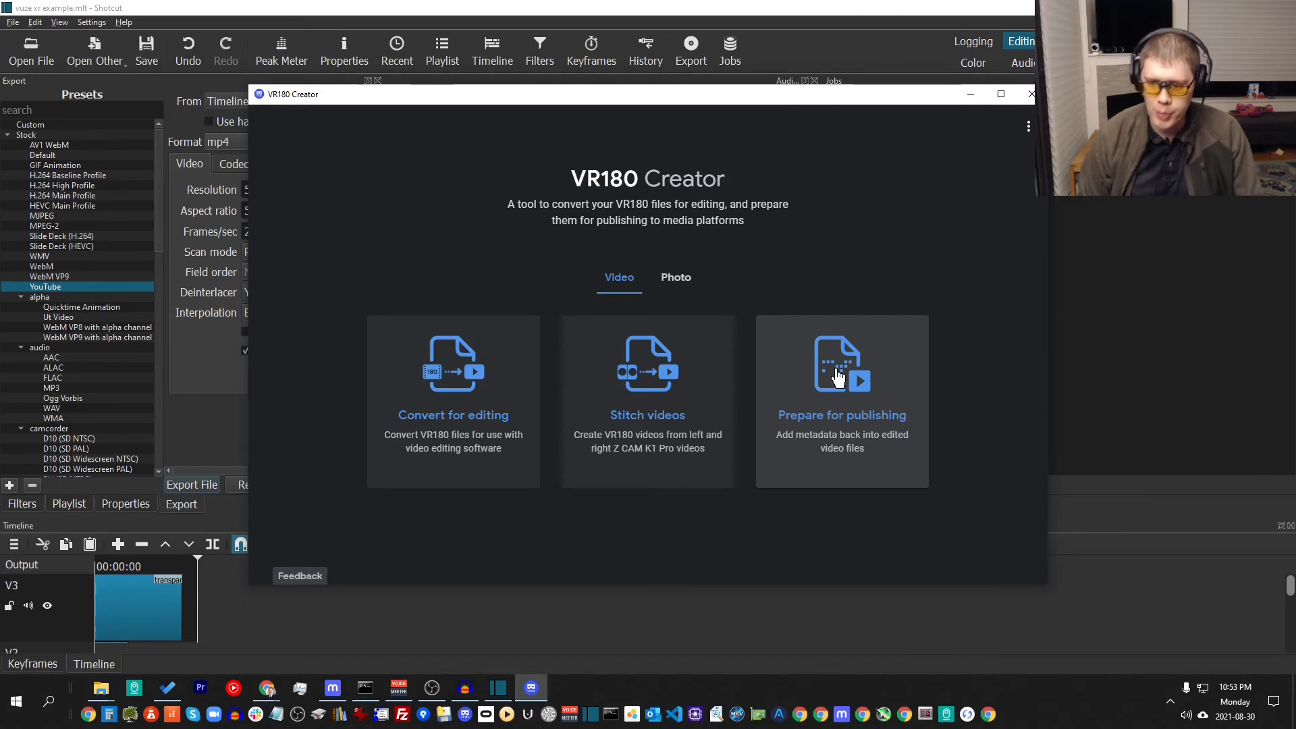
click(837, 372)
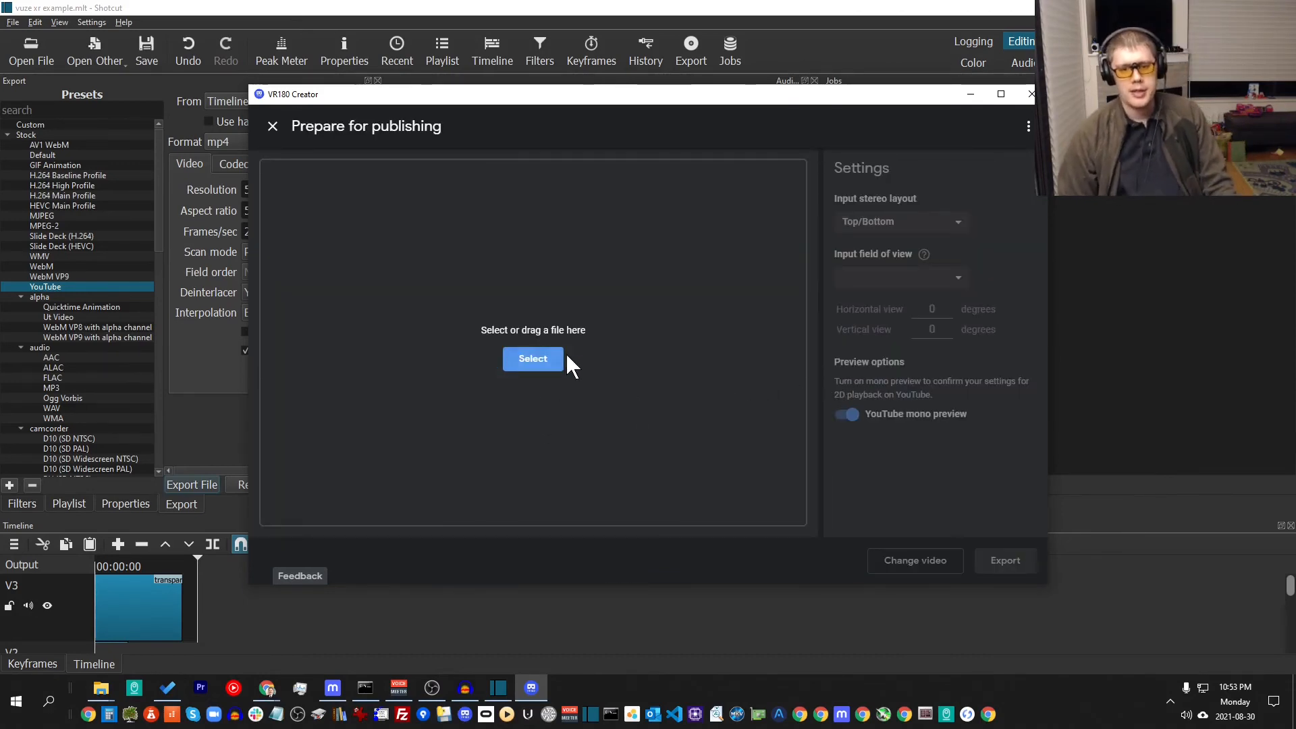
Load vuze xr example.mp4 from the example project folder on drive H and scrub the preview back to the text overlay.
click(537, 356)
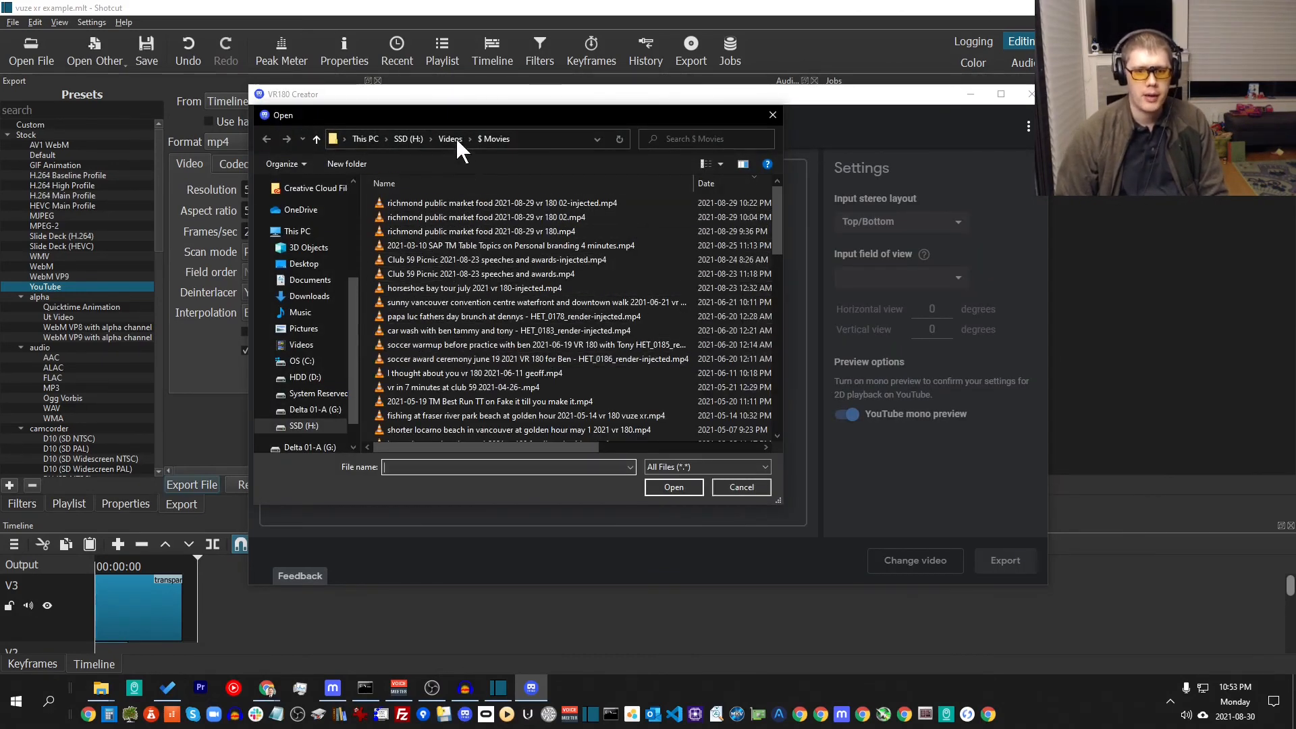
click(452, 138)
double_click(449, 206)
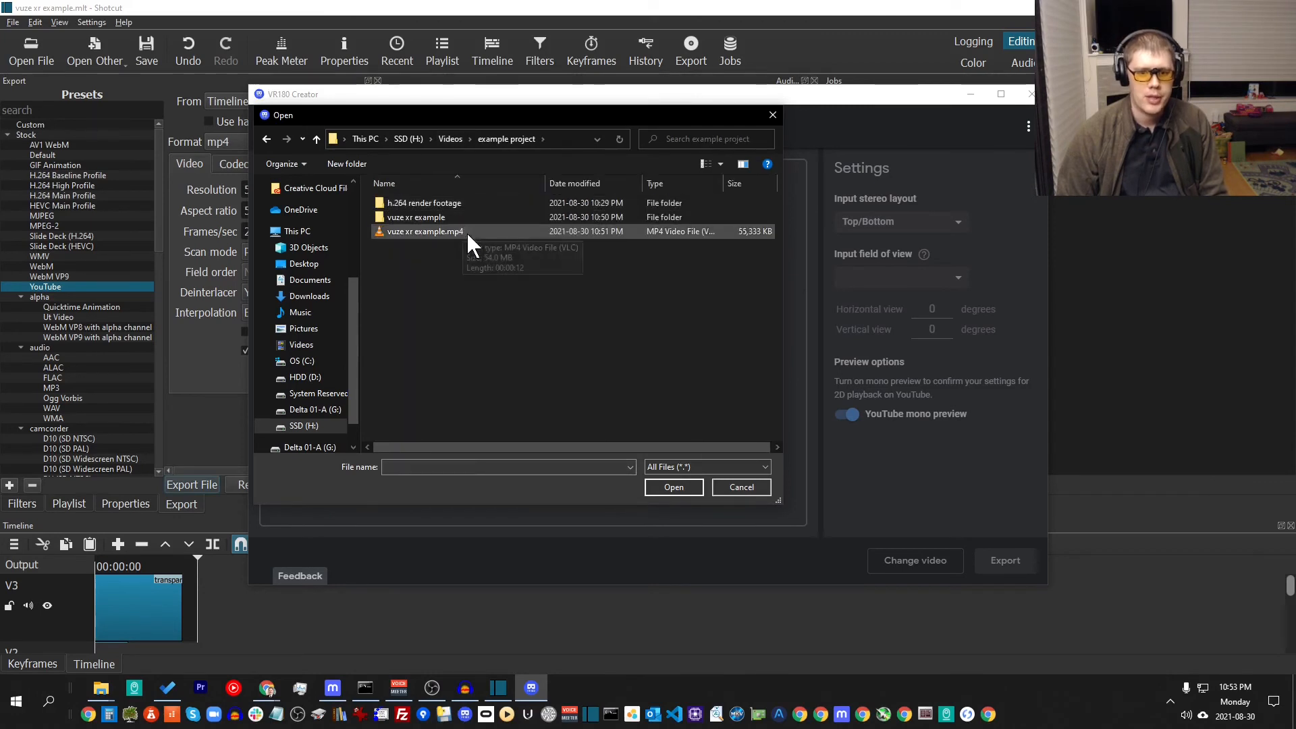
double_click(419, 233)
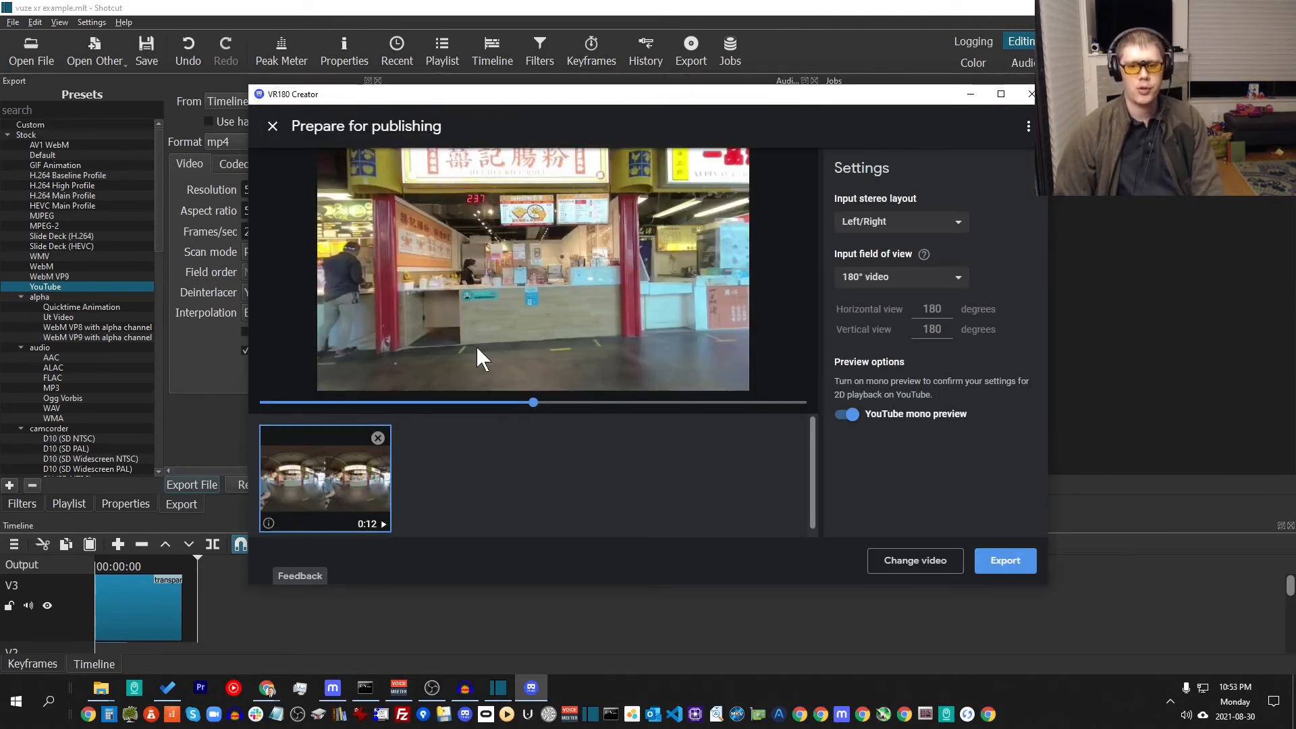
drag(534, 402, 360, 407)
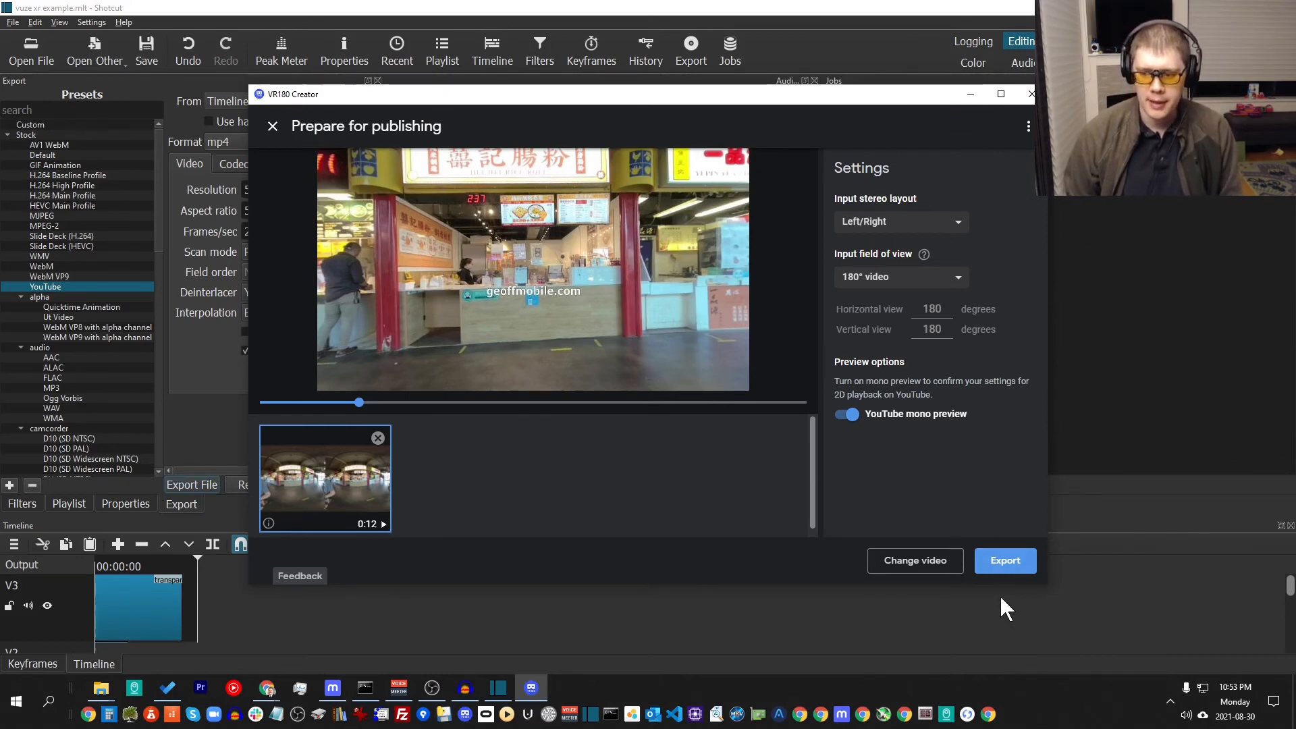
Export the prepared video as vuze xr example-injected.mp4 to H:\Videos\example project\ and bring up that folder in File Explorer.
click(1003, 572)
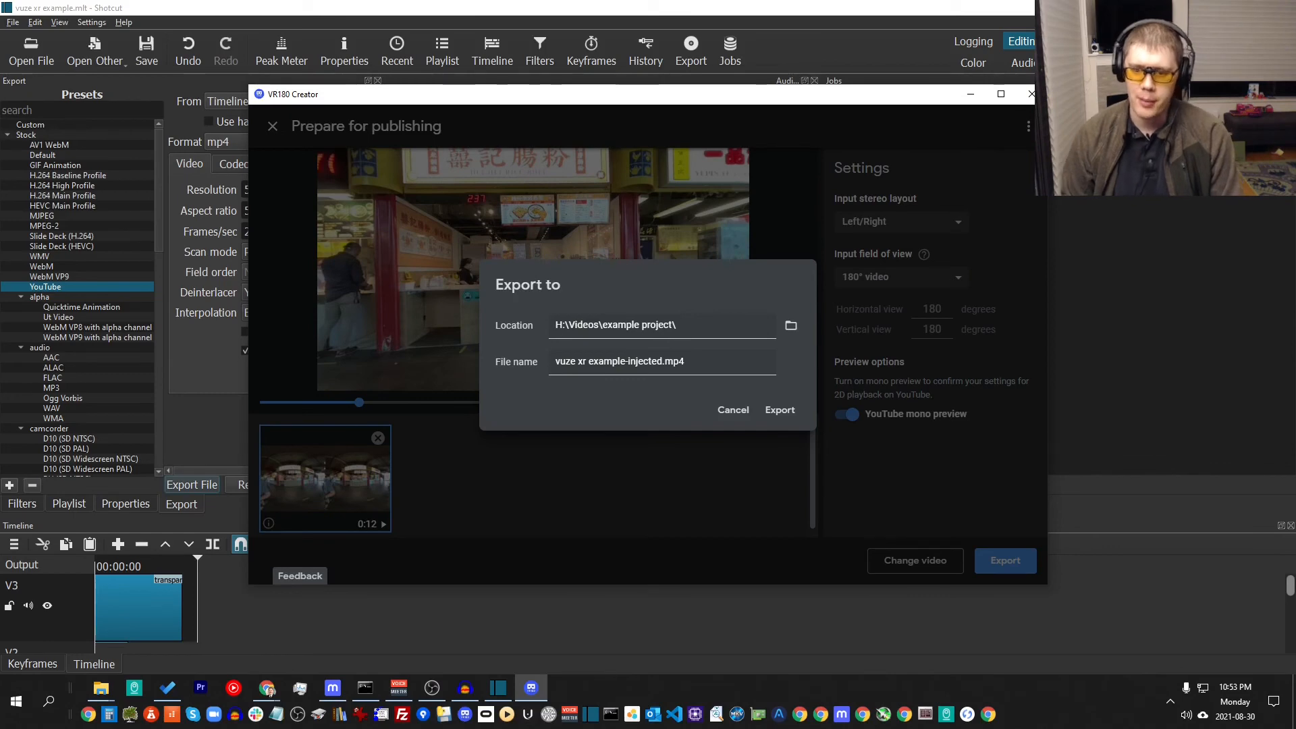
click(777, 410)
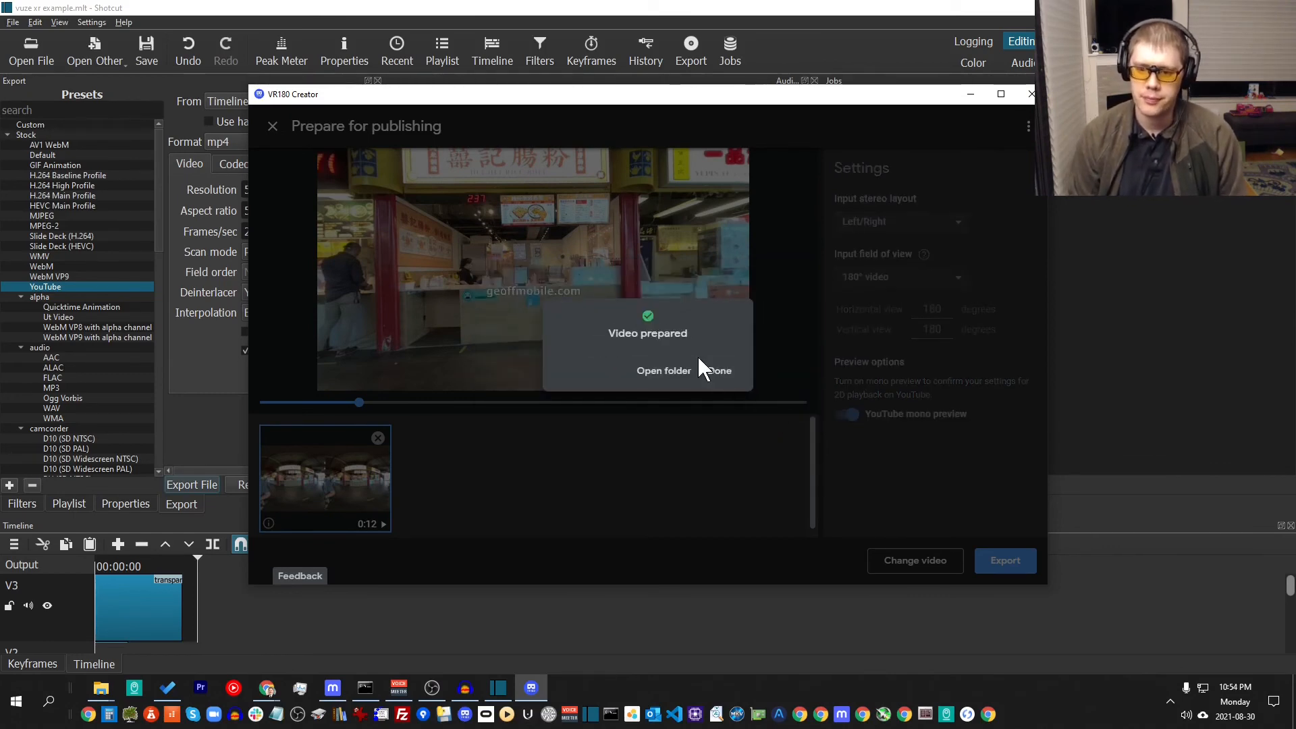
click(659, 372)
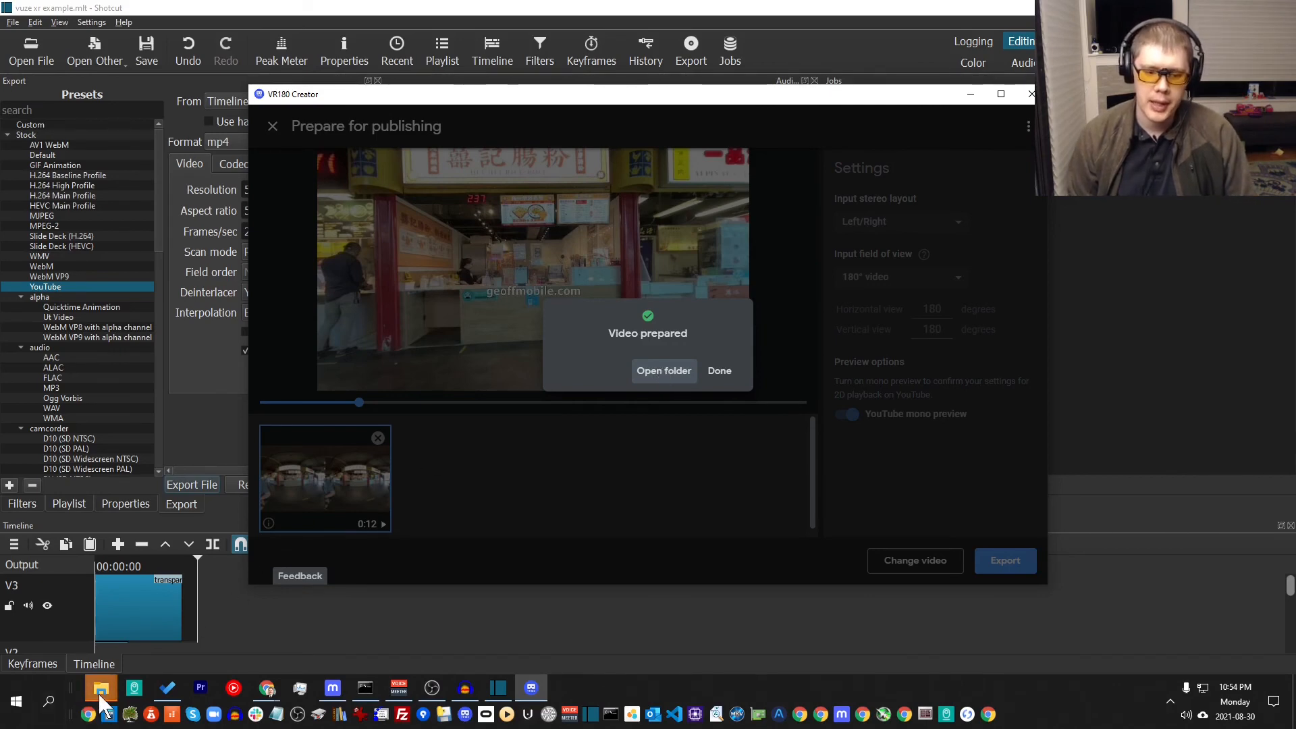
mouse_move(102, 692)
click(198, 632)
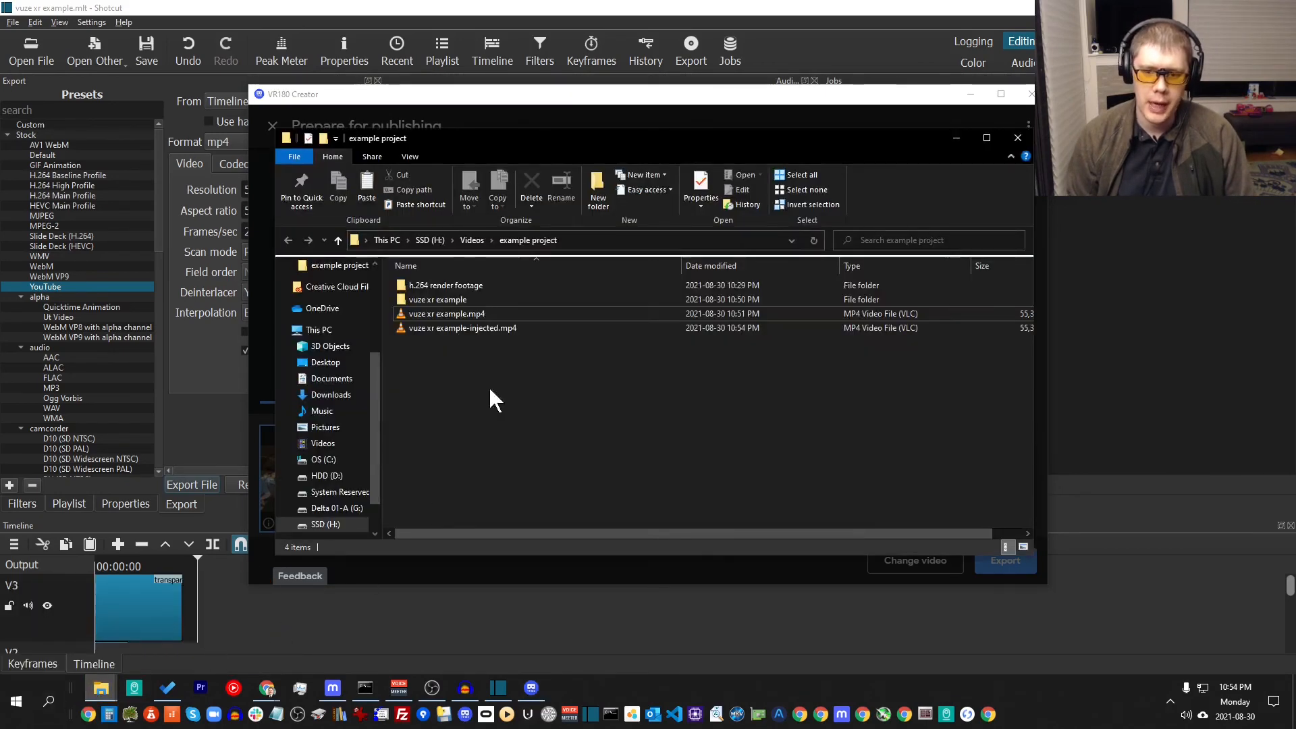
Play vuze xr example-injected.mp4 in VLC media player, look around the 180° view in full screen, and close the player.
double_click(512, 329)
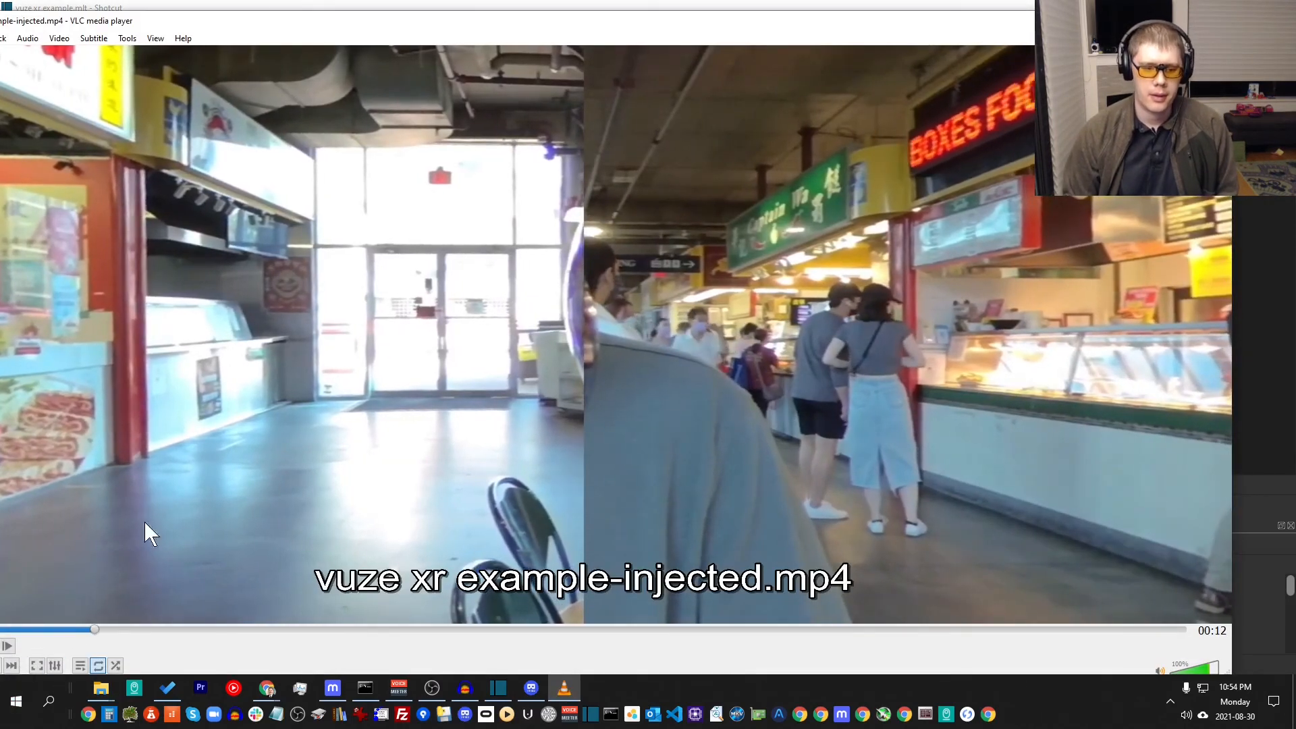
double_click(418, 201)
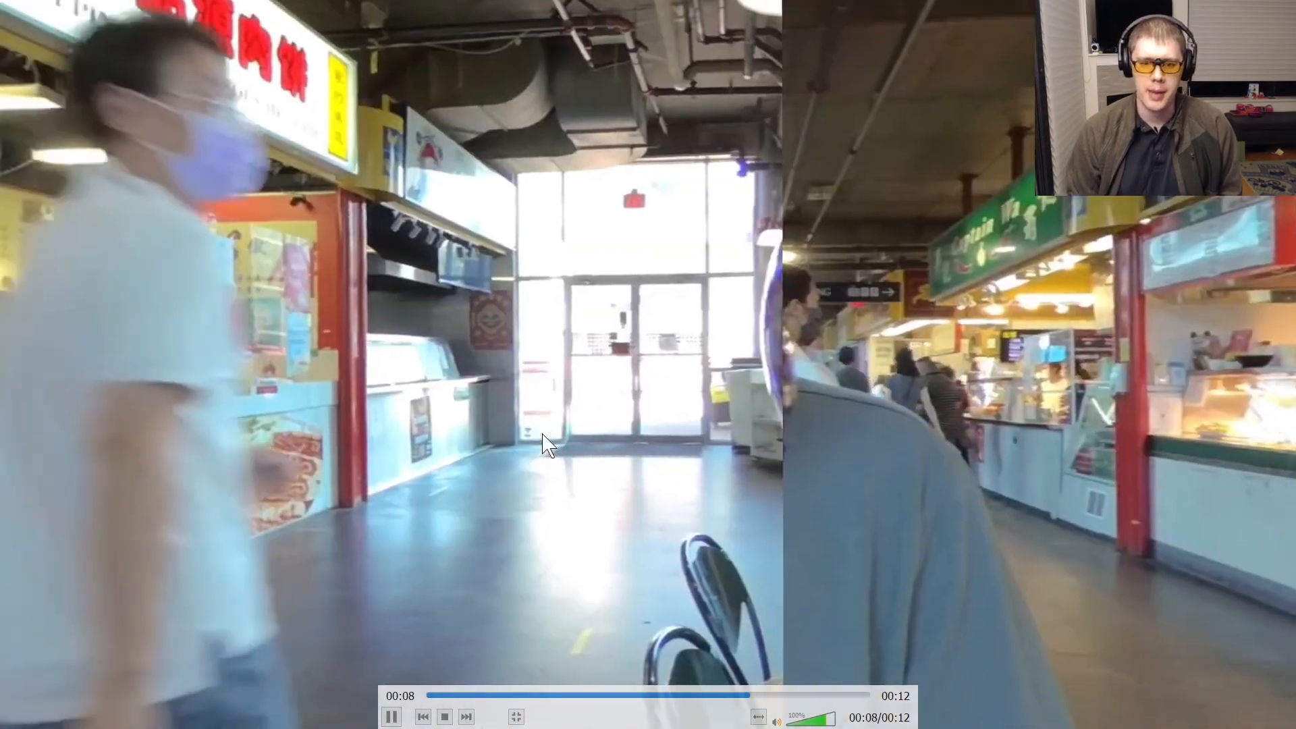
drag(542, 434, 632, 389)
key(Escape)
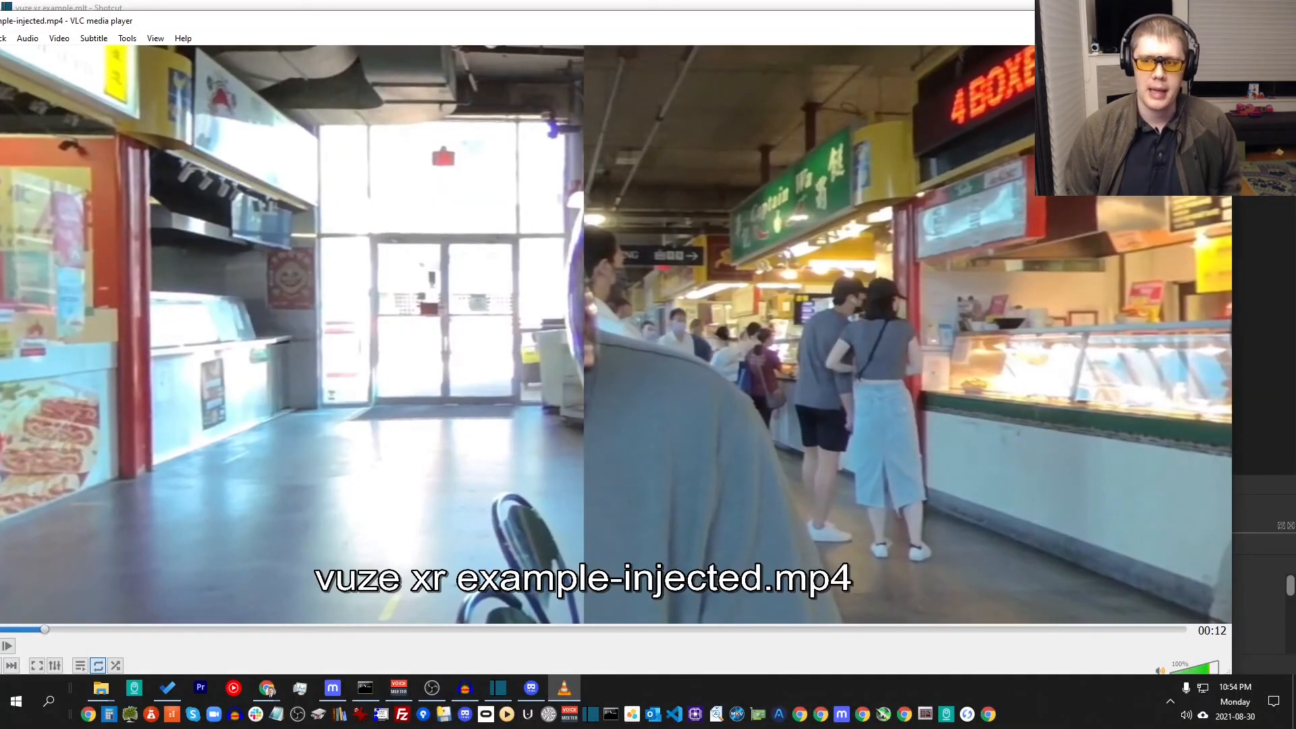
key(ctrl+q)
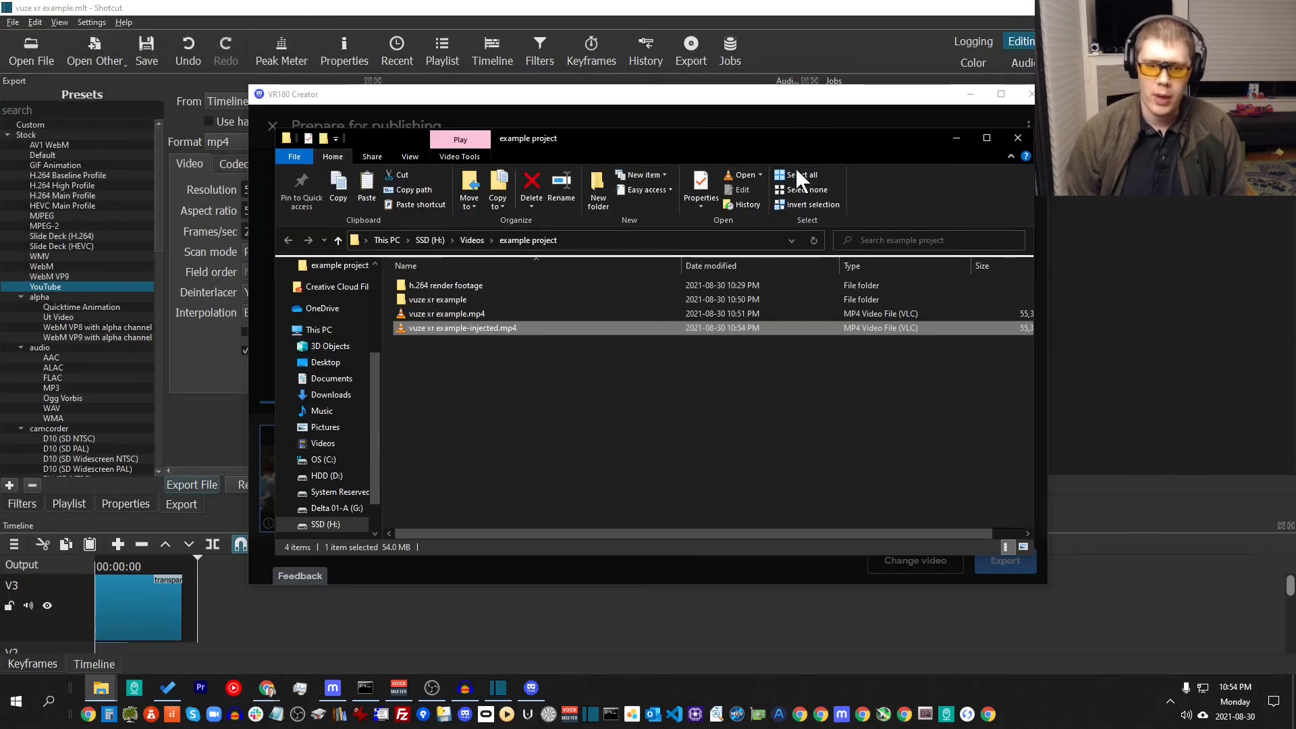
Launch the sView movie player, load vuze xr example-injected.mp4 from File Explorer into it, and reposition its window for viewing.
click(2, 724)
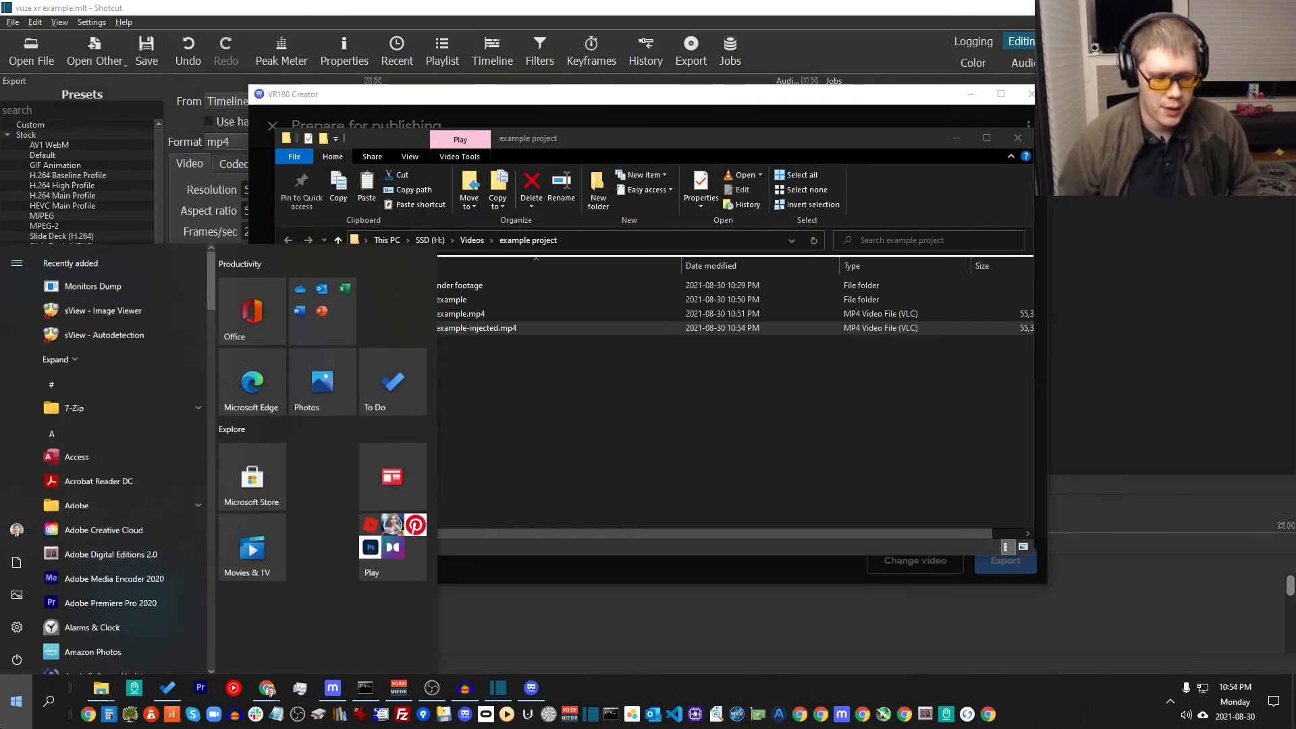
text(sviewq)
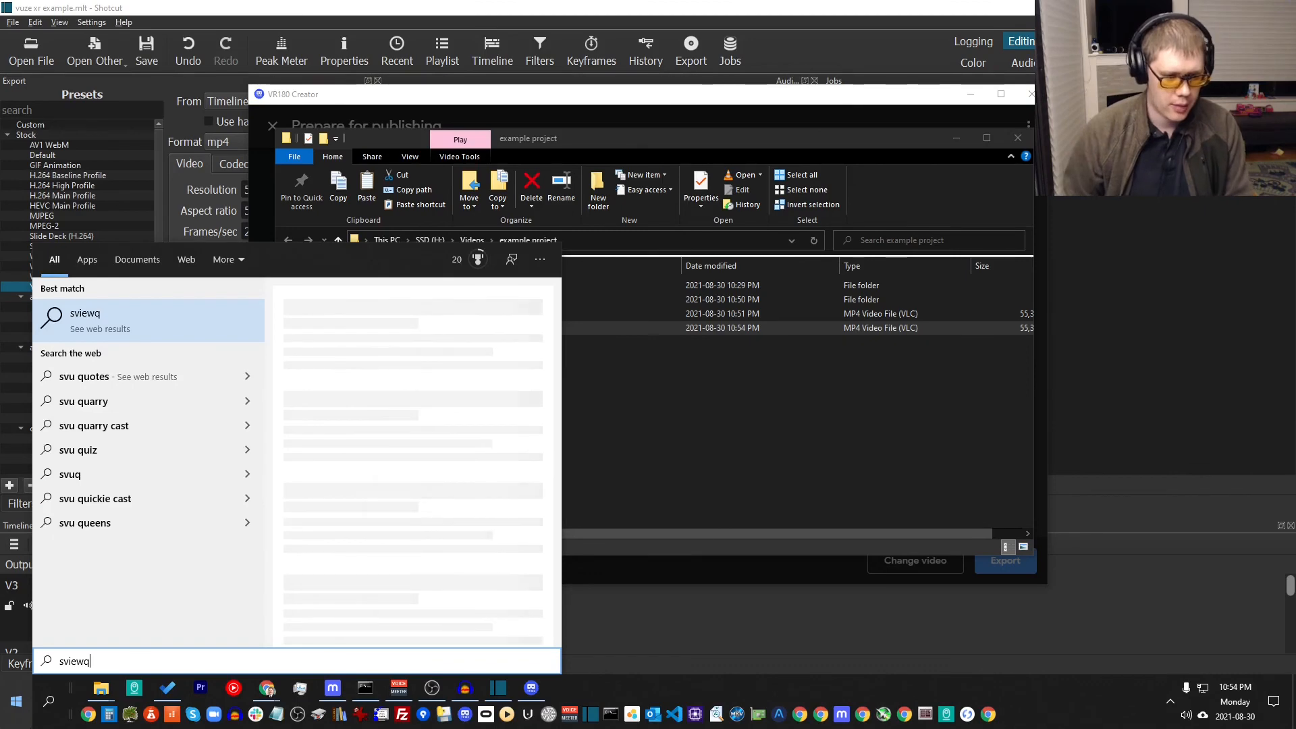
key(BackSpace)
click(137, 335)
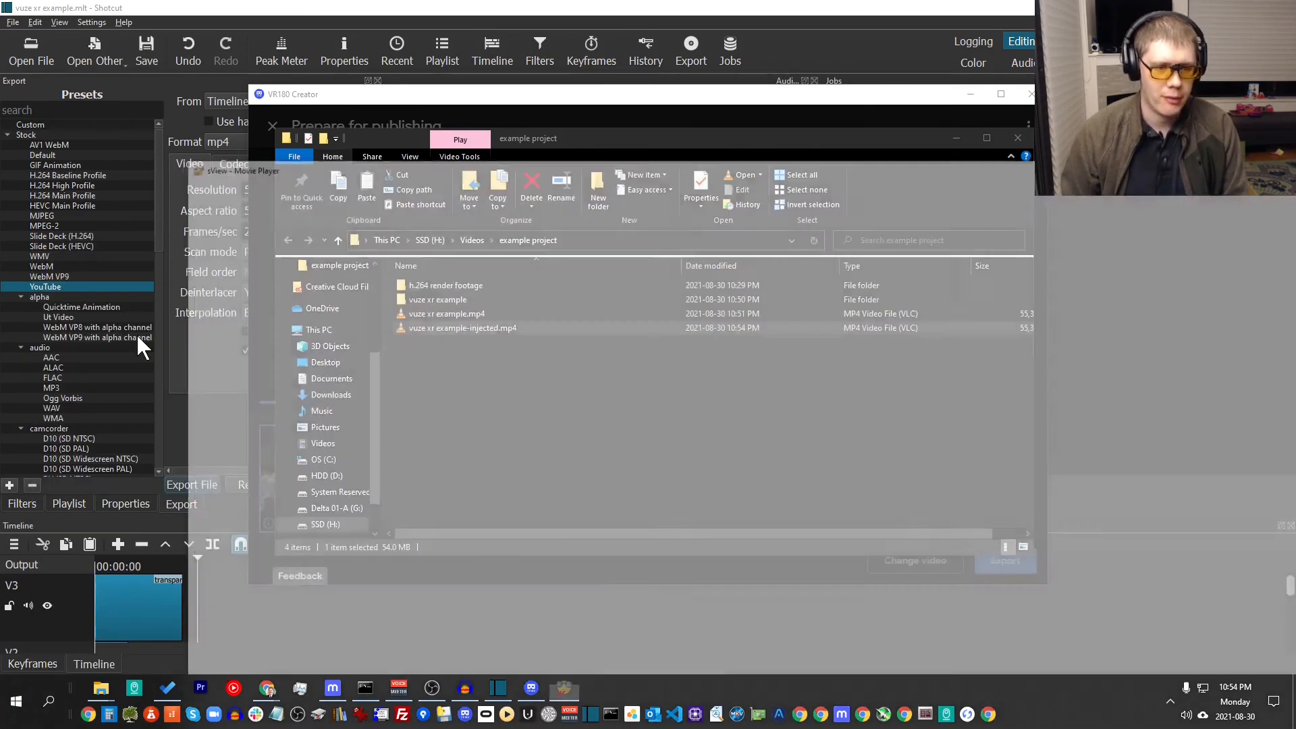
drag(264, 169, 729, 143)
click(507, 350)
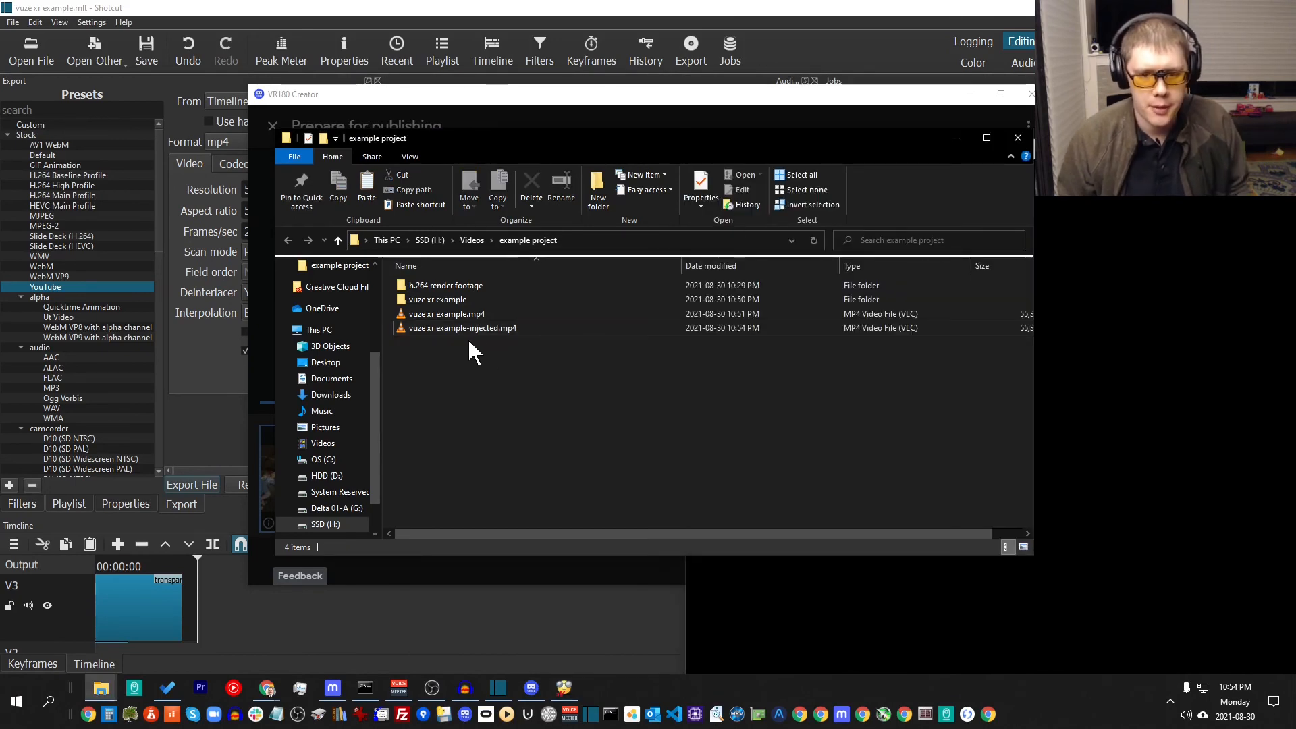
drag(508, 329, 1246, 379)
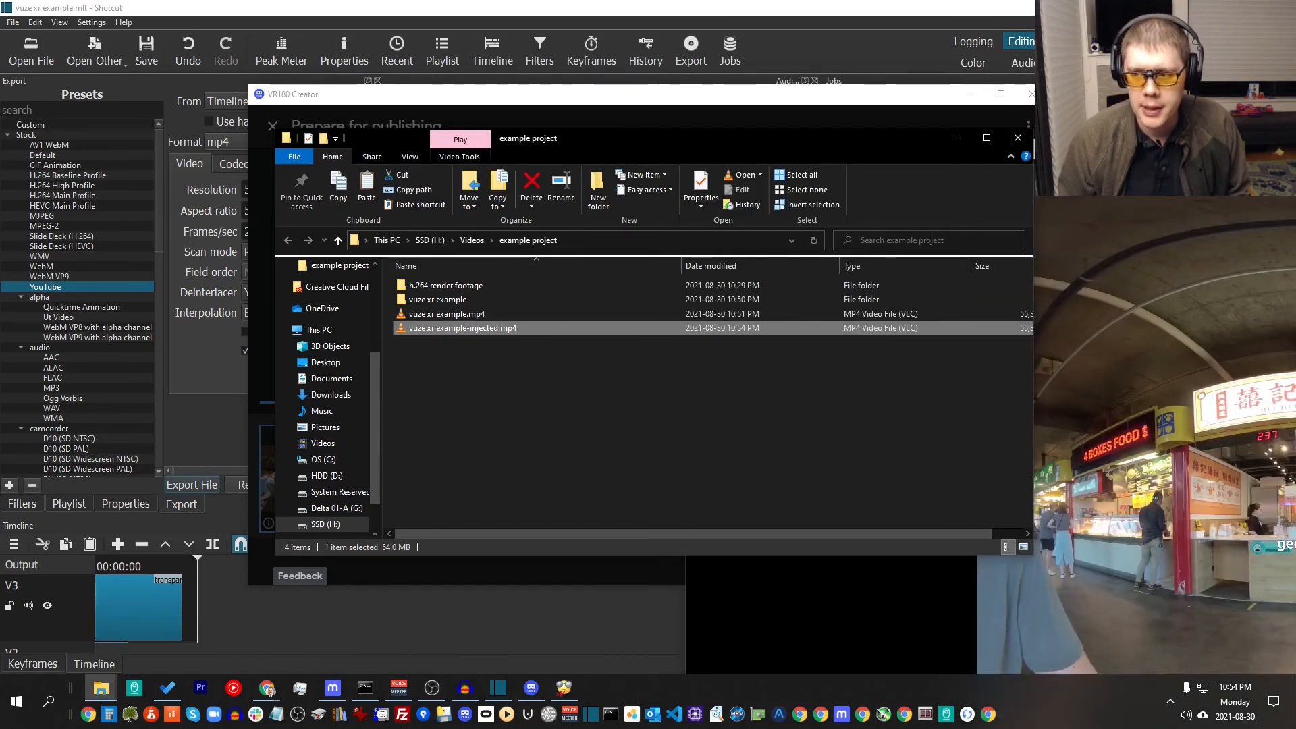
drag(1058, 153, 419, 45)
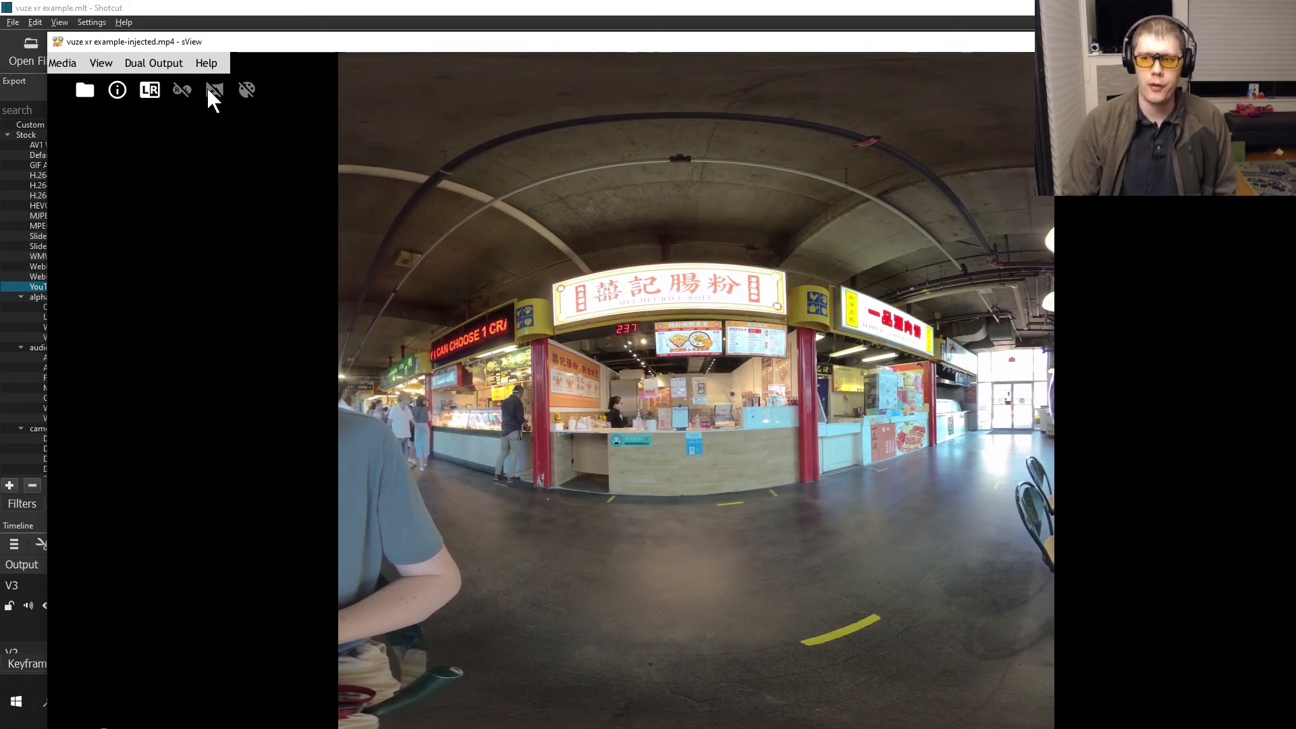
Switch sView's stereo output device to Anaglyph glasses, examine the depth of the footage and text overlay, and close the player.
click(101, 63)
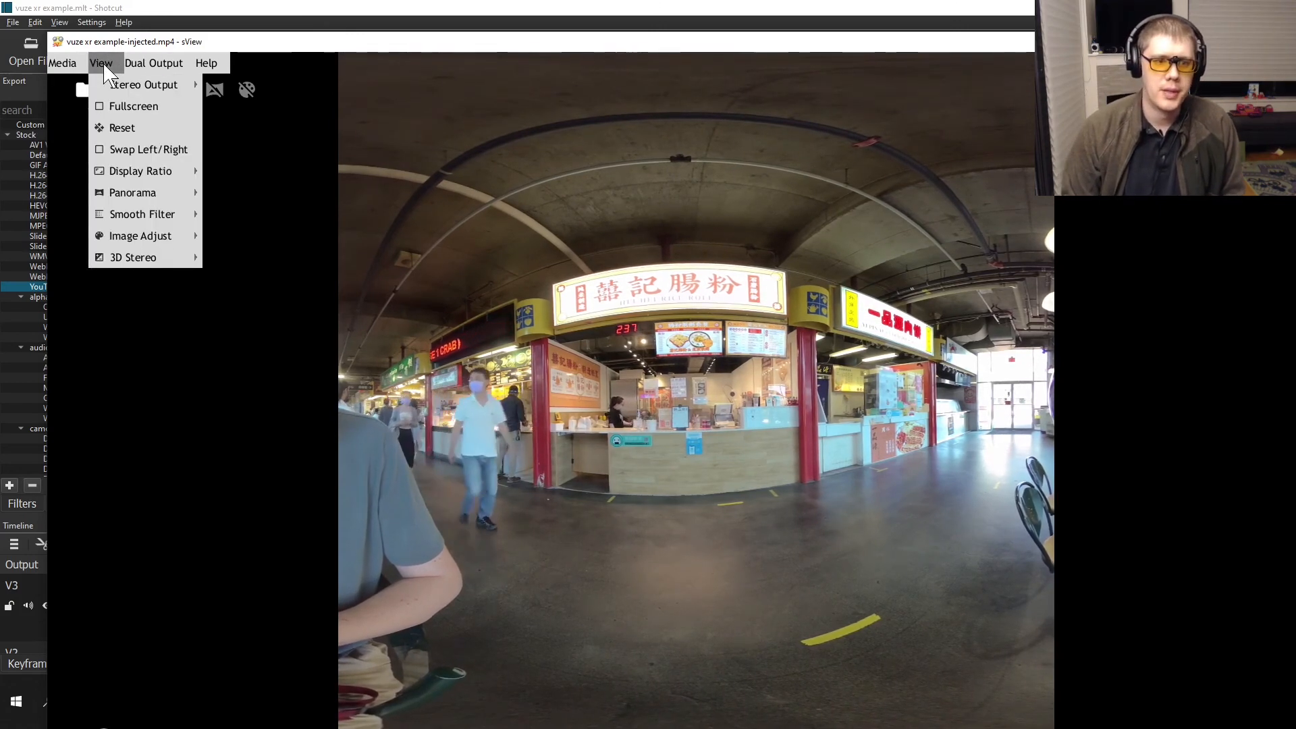
mouse_move(154, 63)
mouse_move(181, 84)
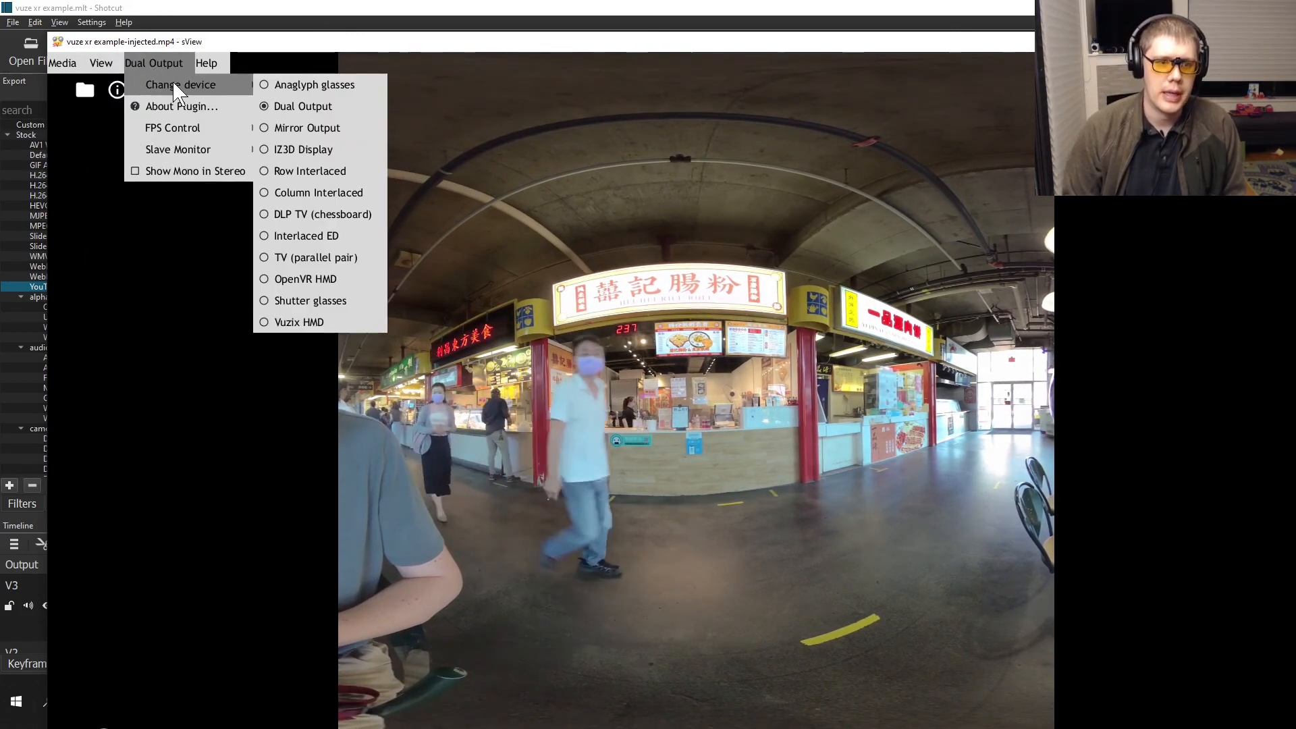
click(307, 85)
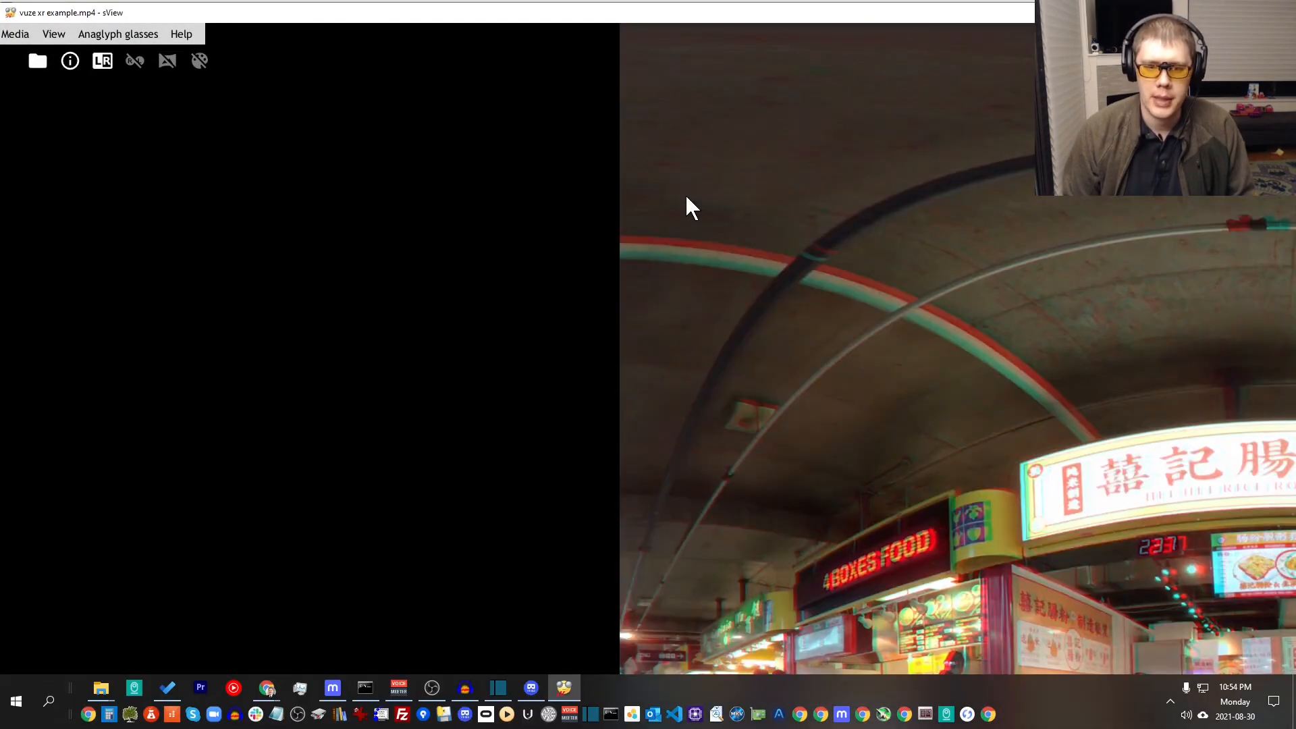
drag(756, 16, 723, 58)
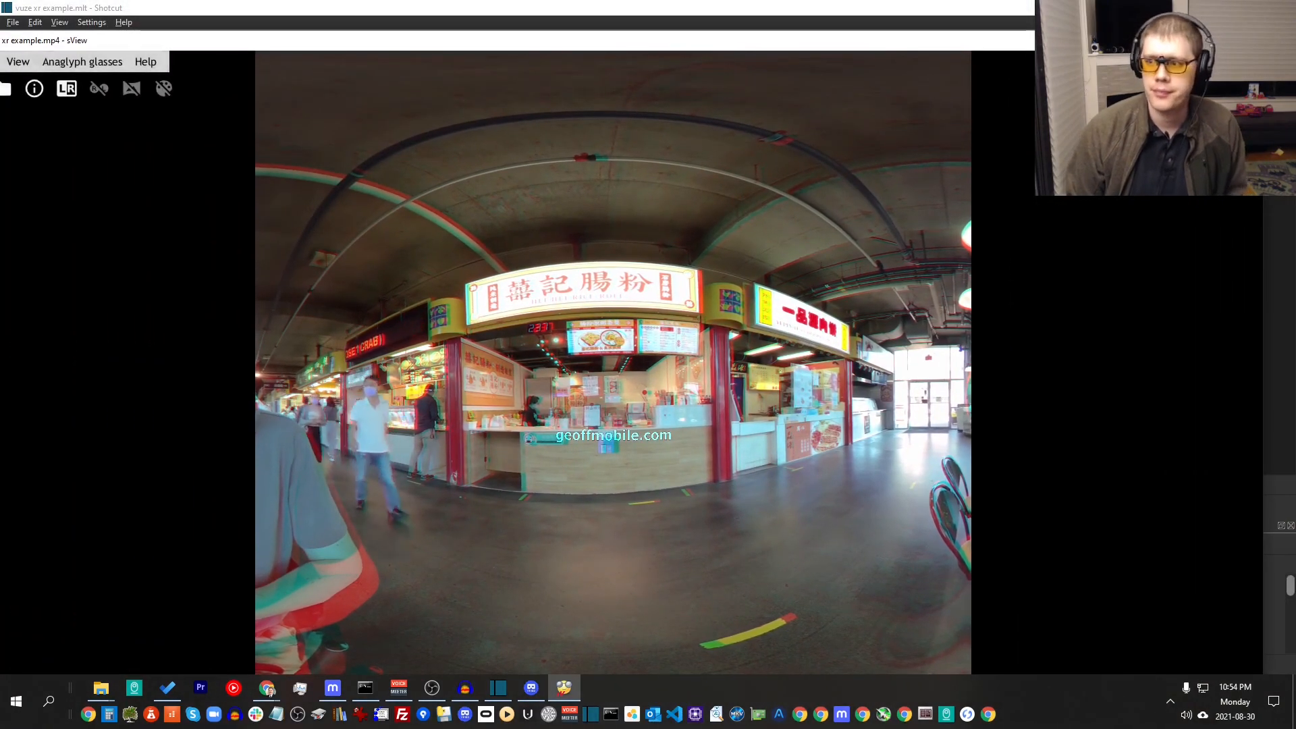
click(1247, 40)
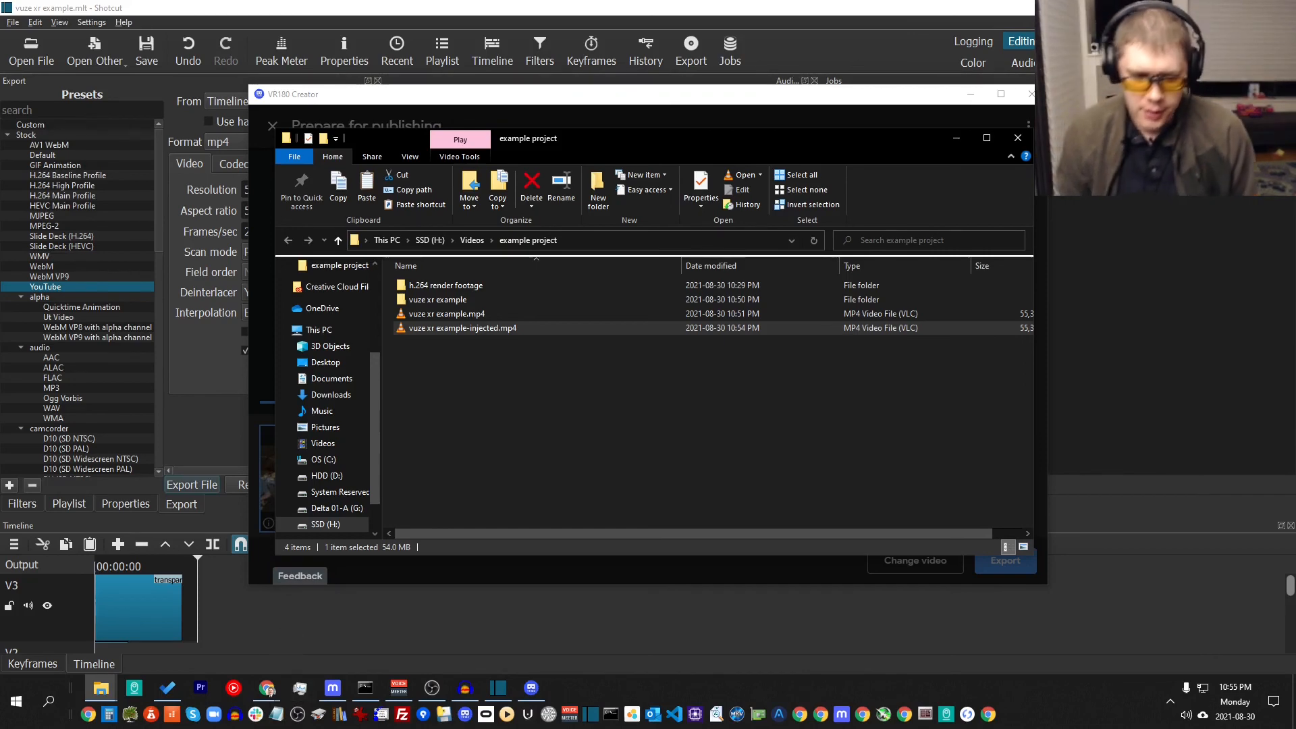
Switch to Chrome, open youtube.com in a new tab, and start a video upload.
click(273, 683)
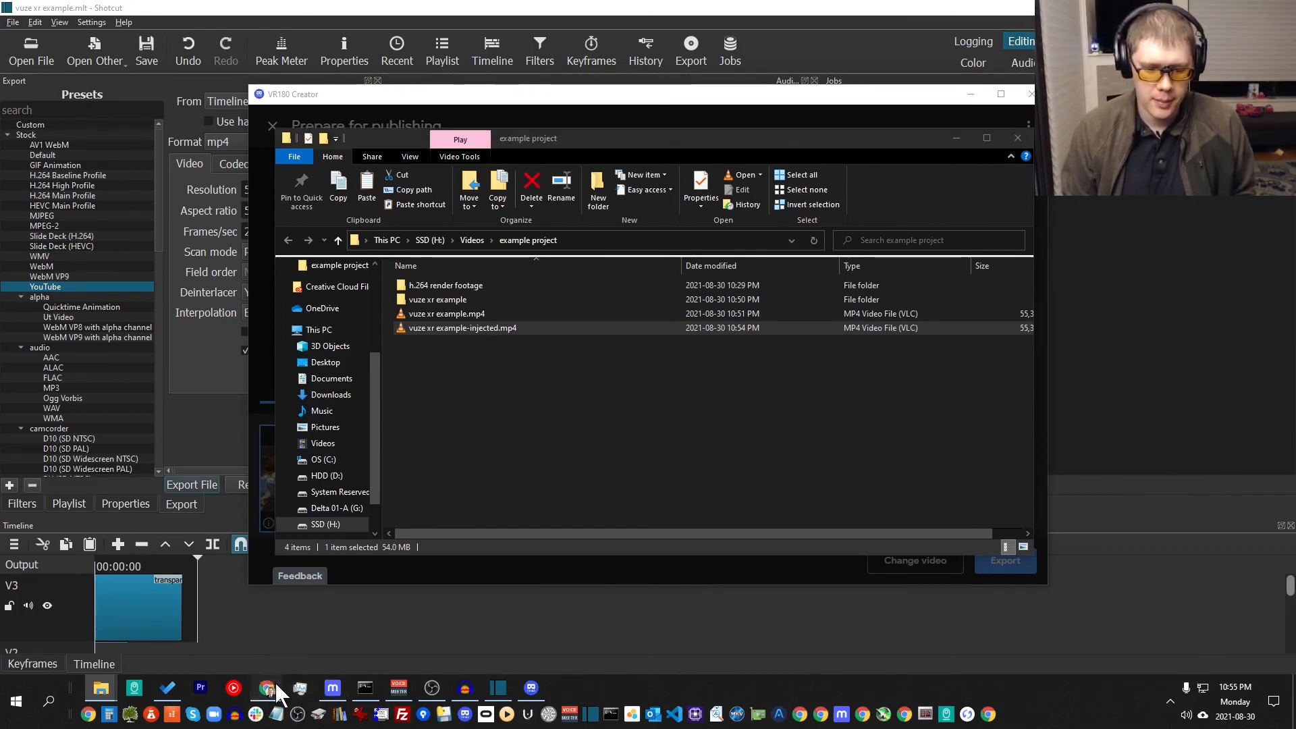
click(195, 632)
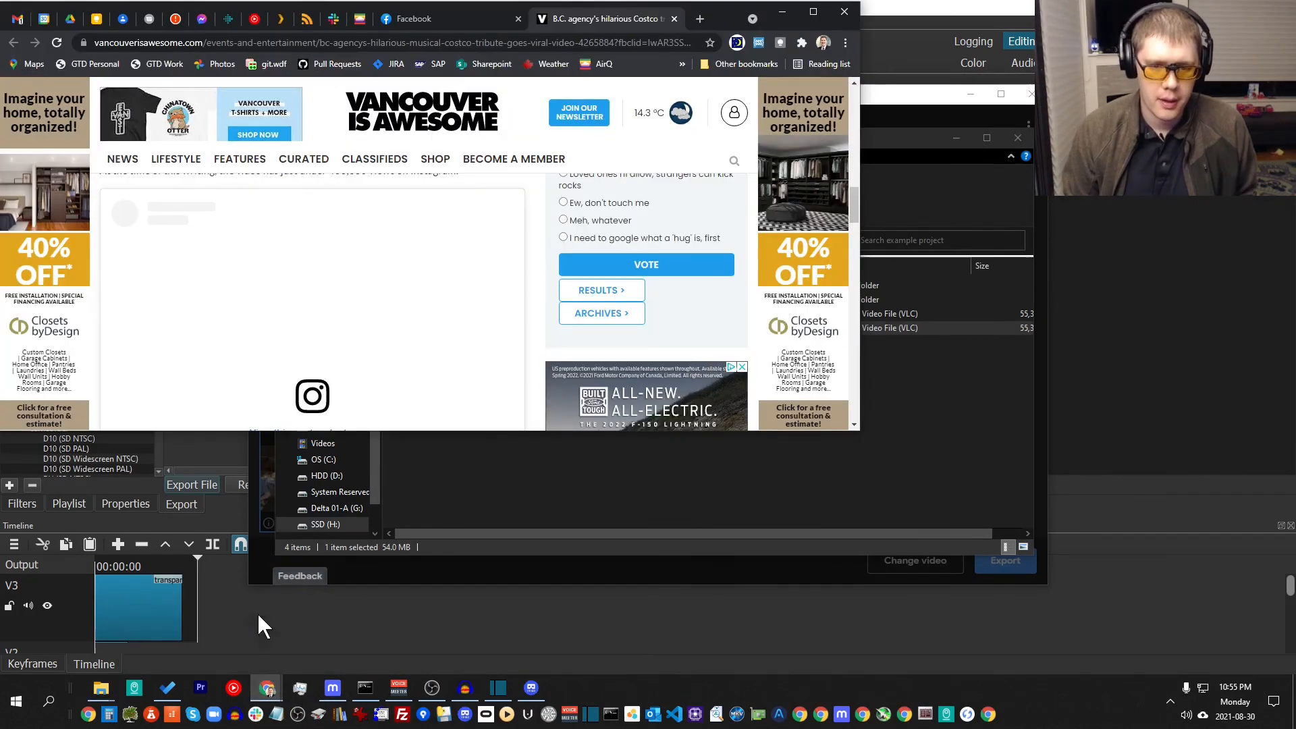
click(698, 19)
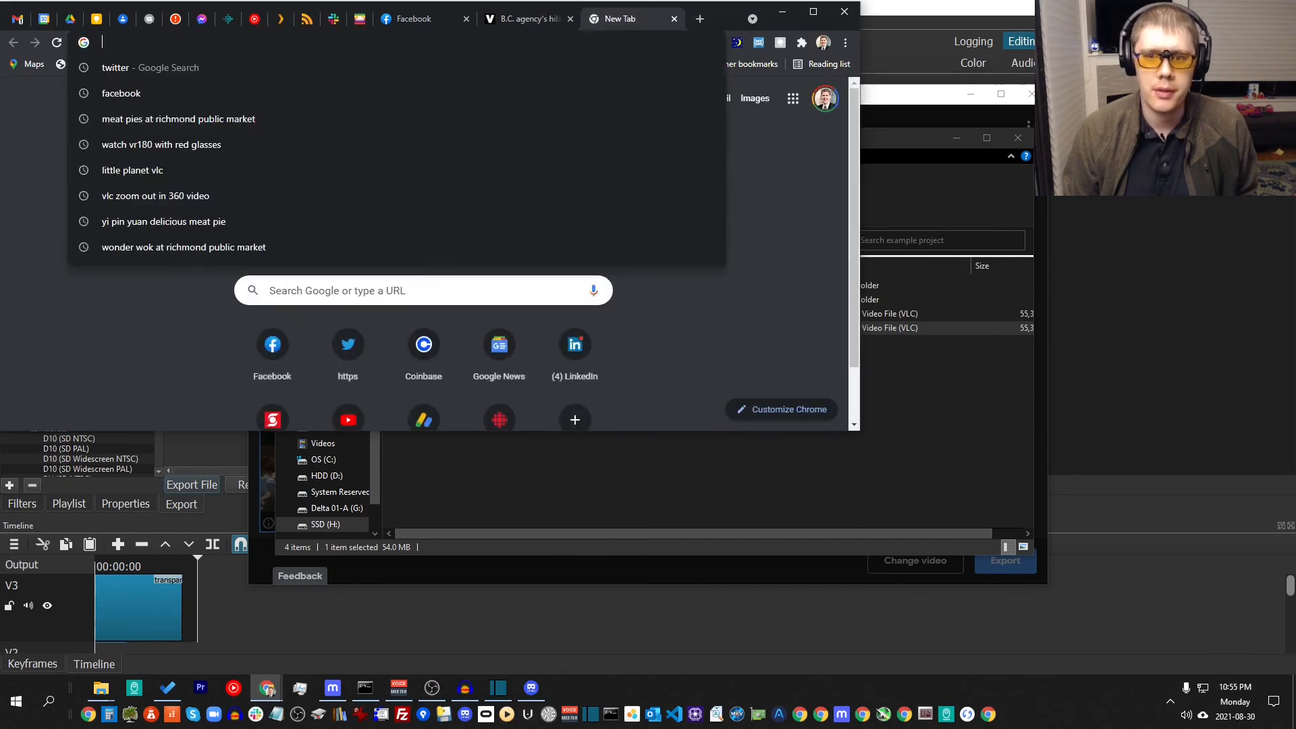
text(youtube.com)
key(Return)
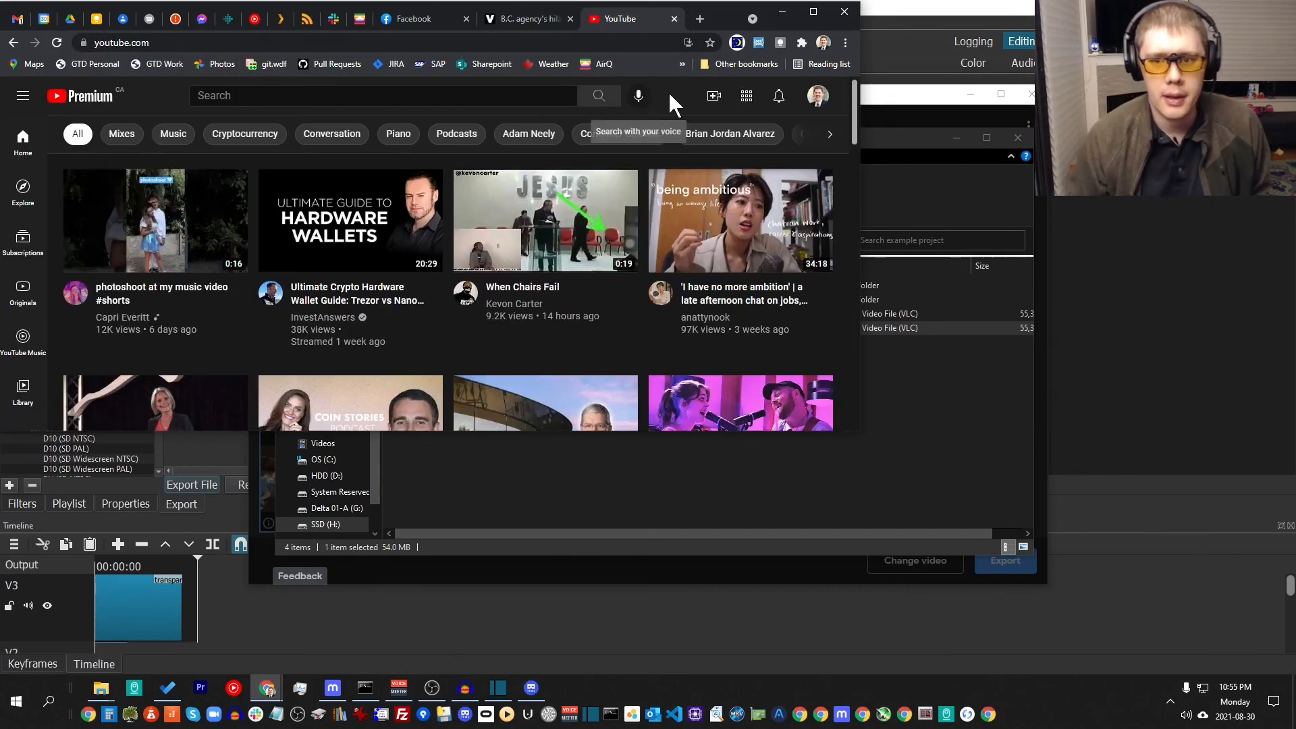
click(715, 99)
click(752, 129)
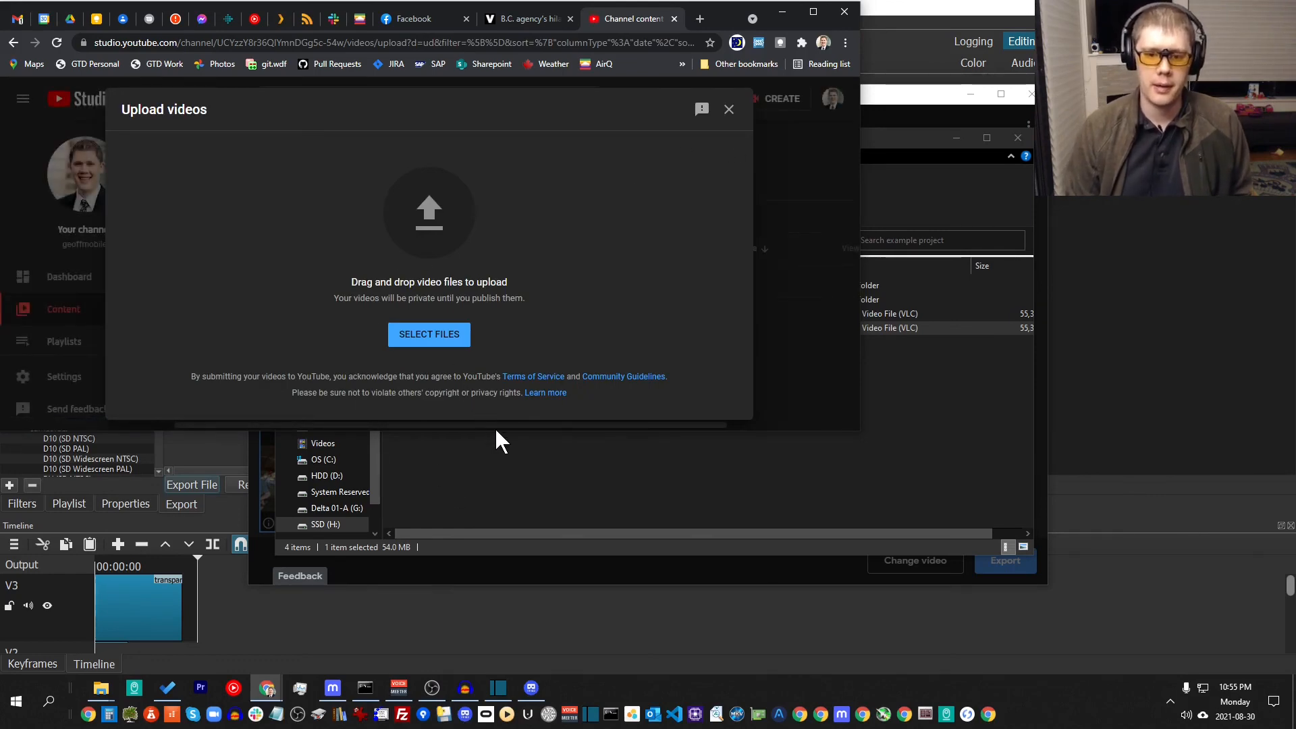
Enlarge the browser window and choose vuze xr example-injected.mp4 from the example project folder on drive H for upload.
drag(498, 431, 568, 576)
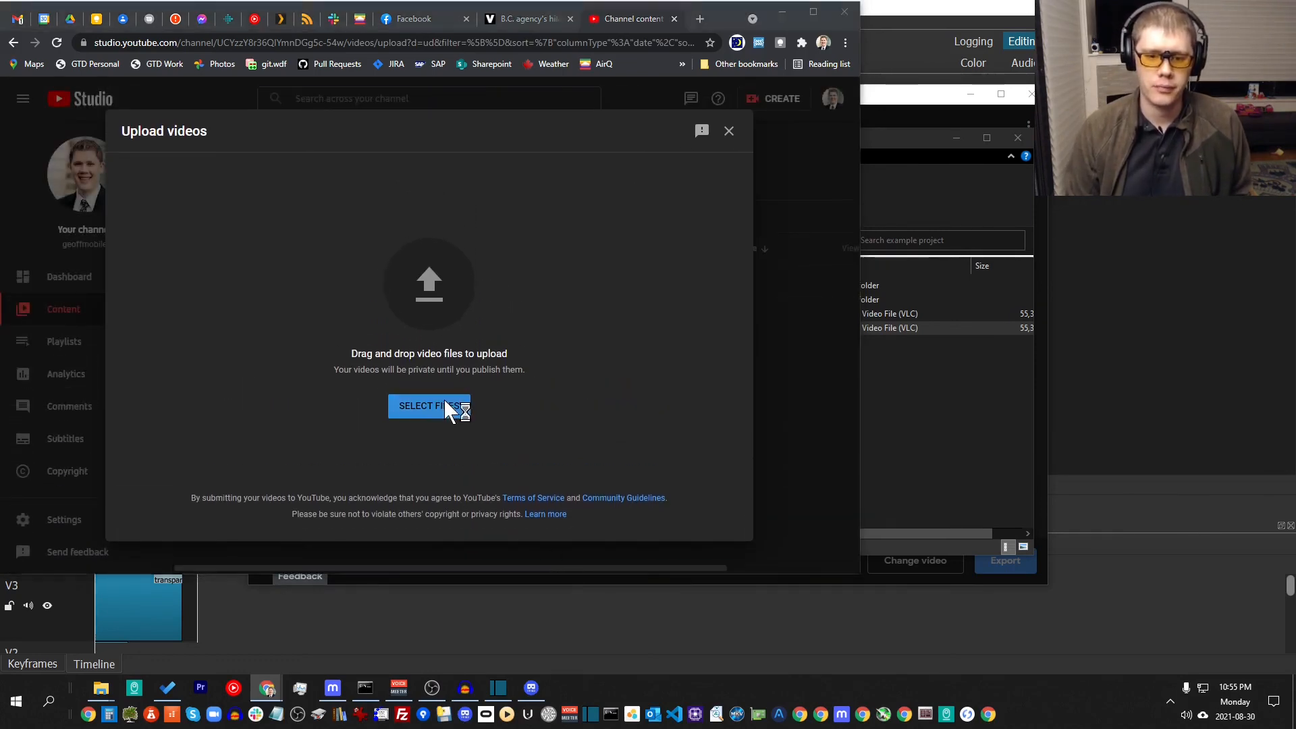
click(445, 400)
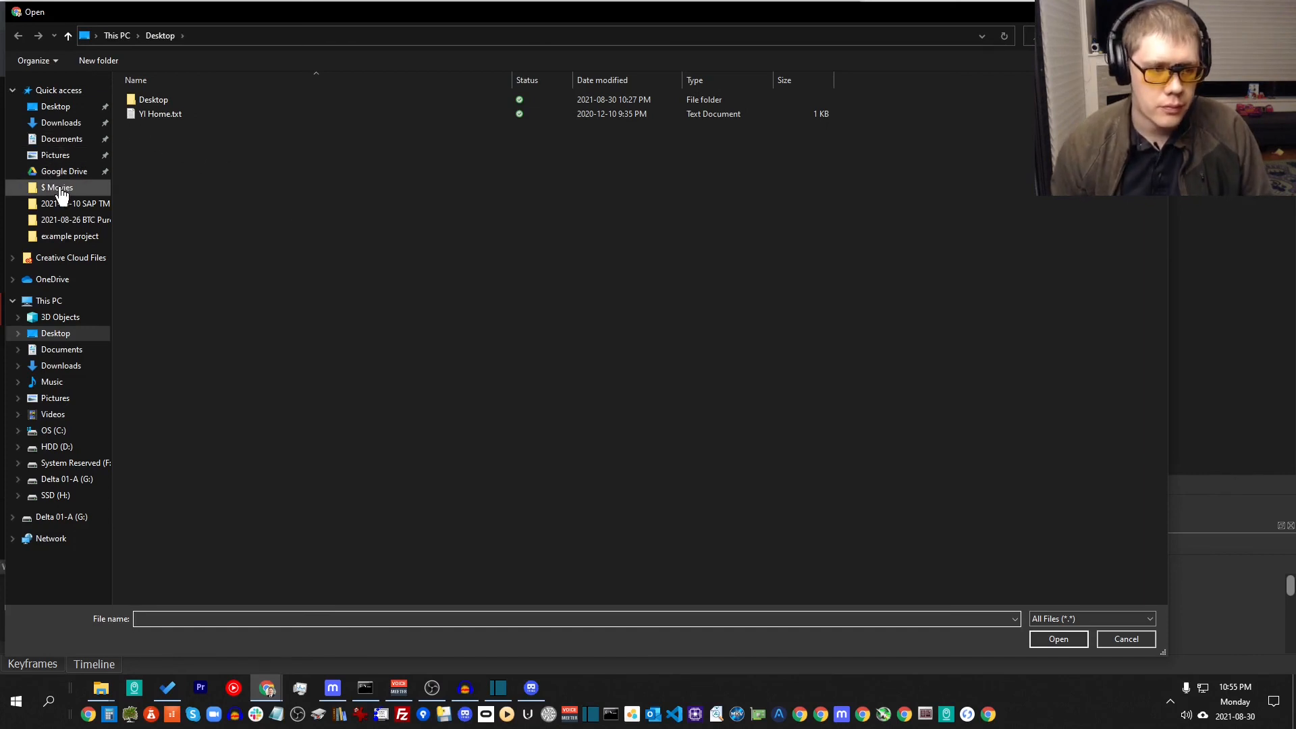
click(63, 414)
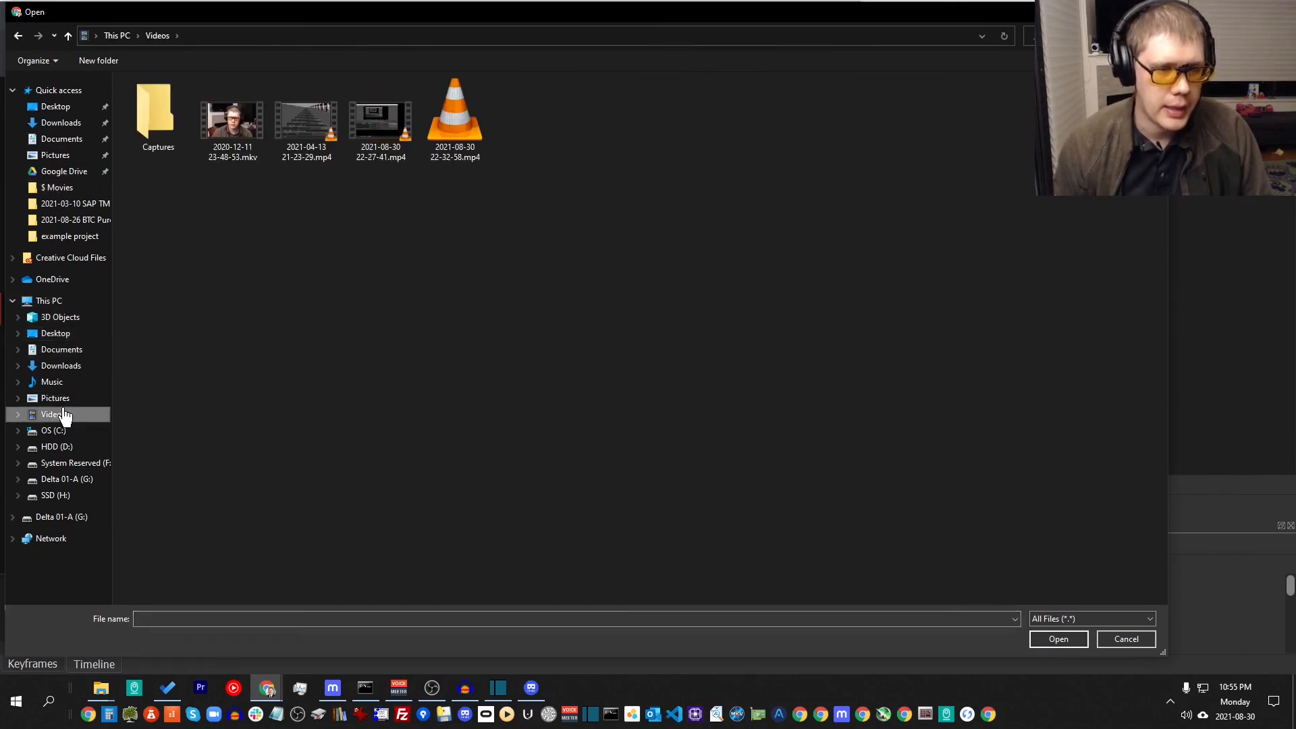
click(83, 495)
double_click(181, 110)
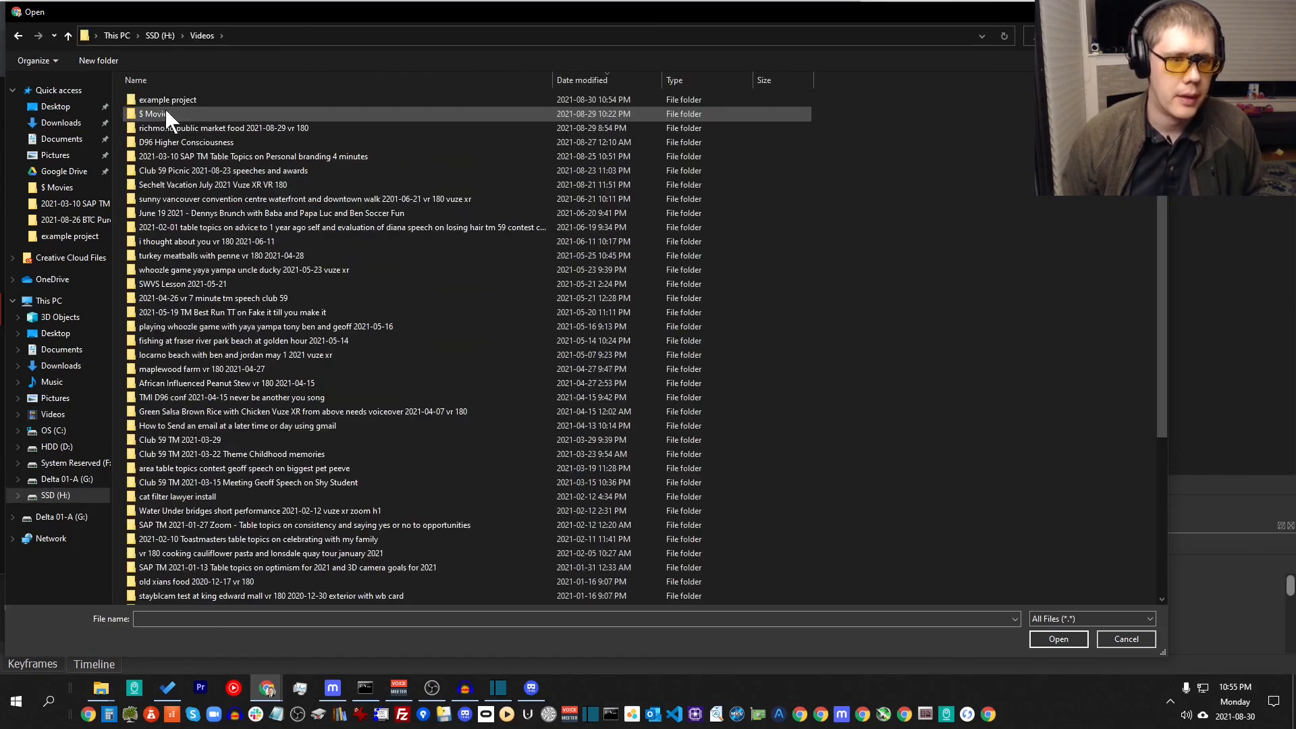
double_click(164, 99)
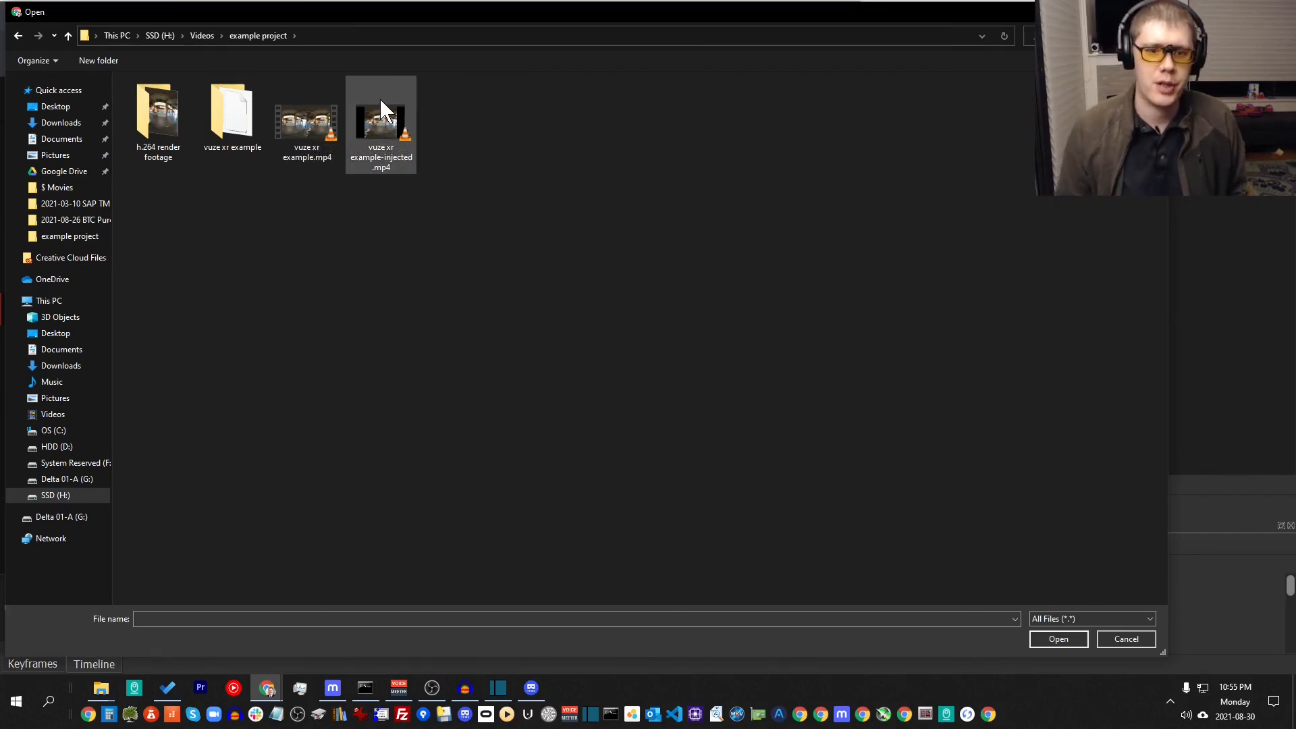
double_click(387, 124)
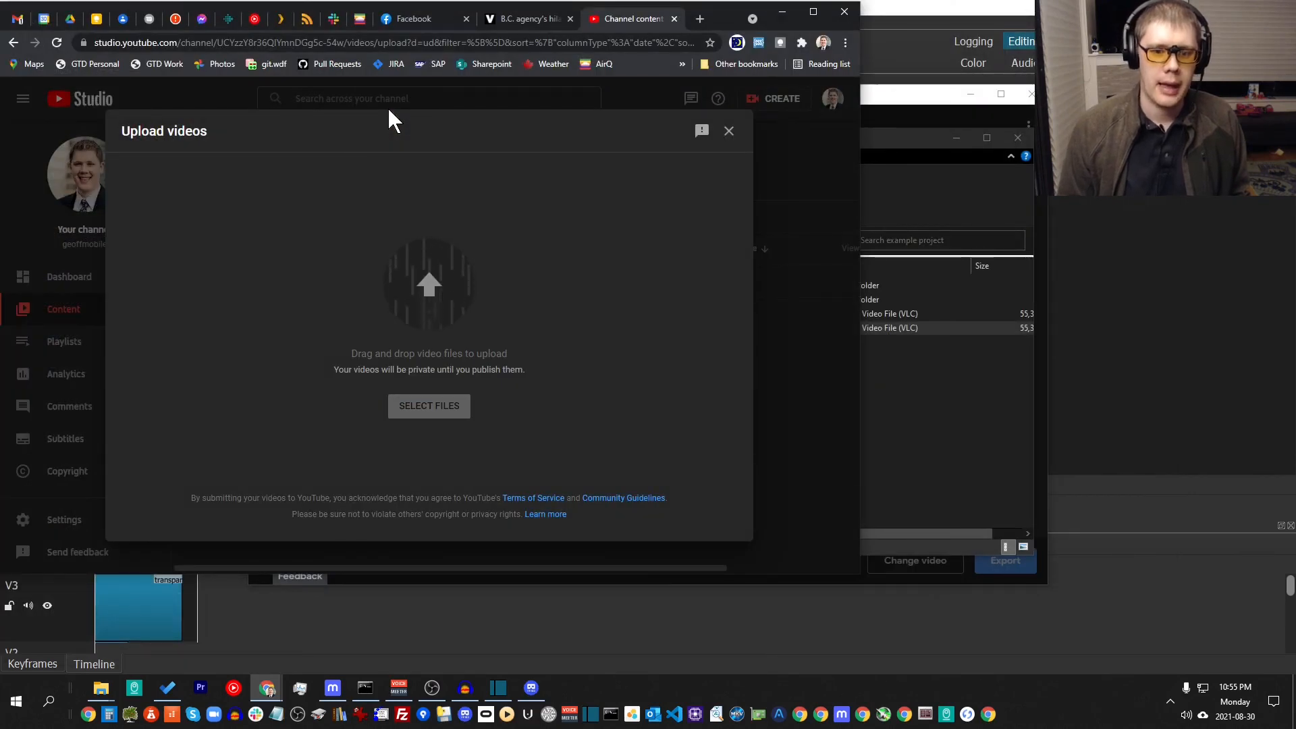